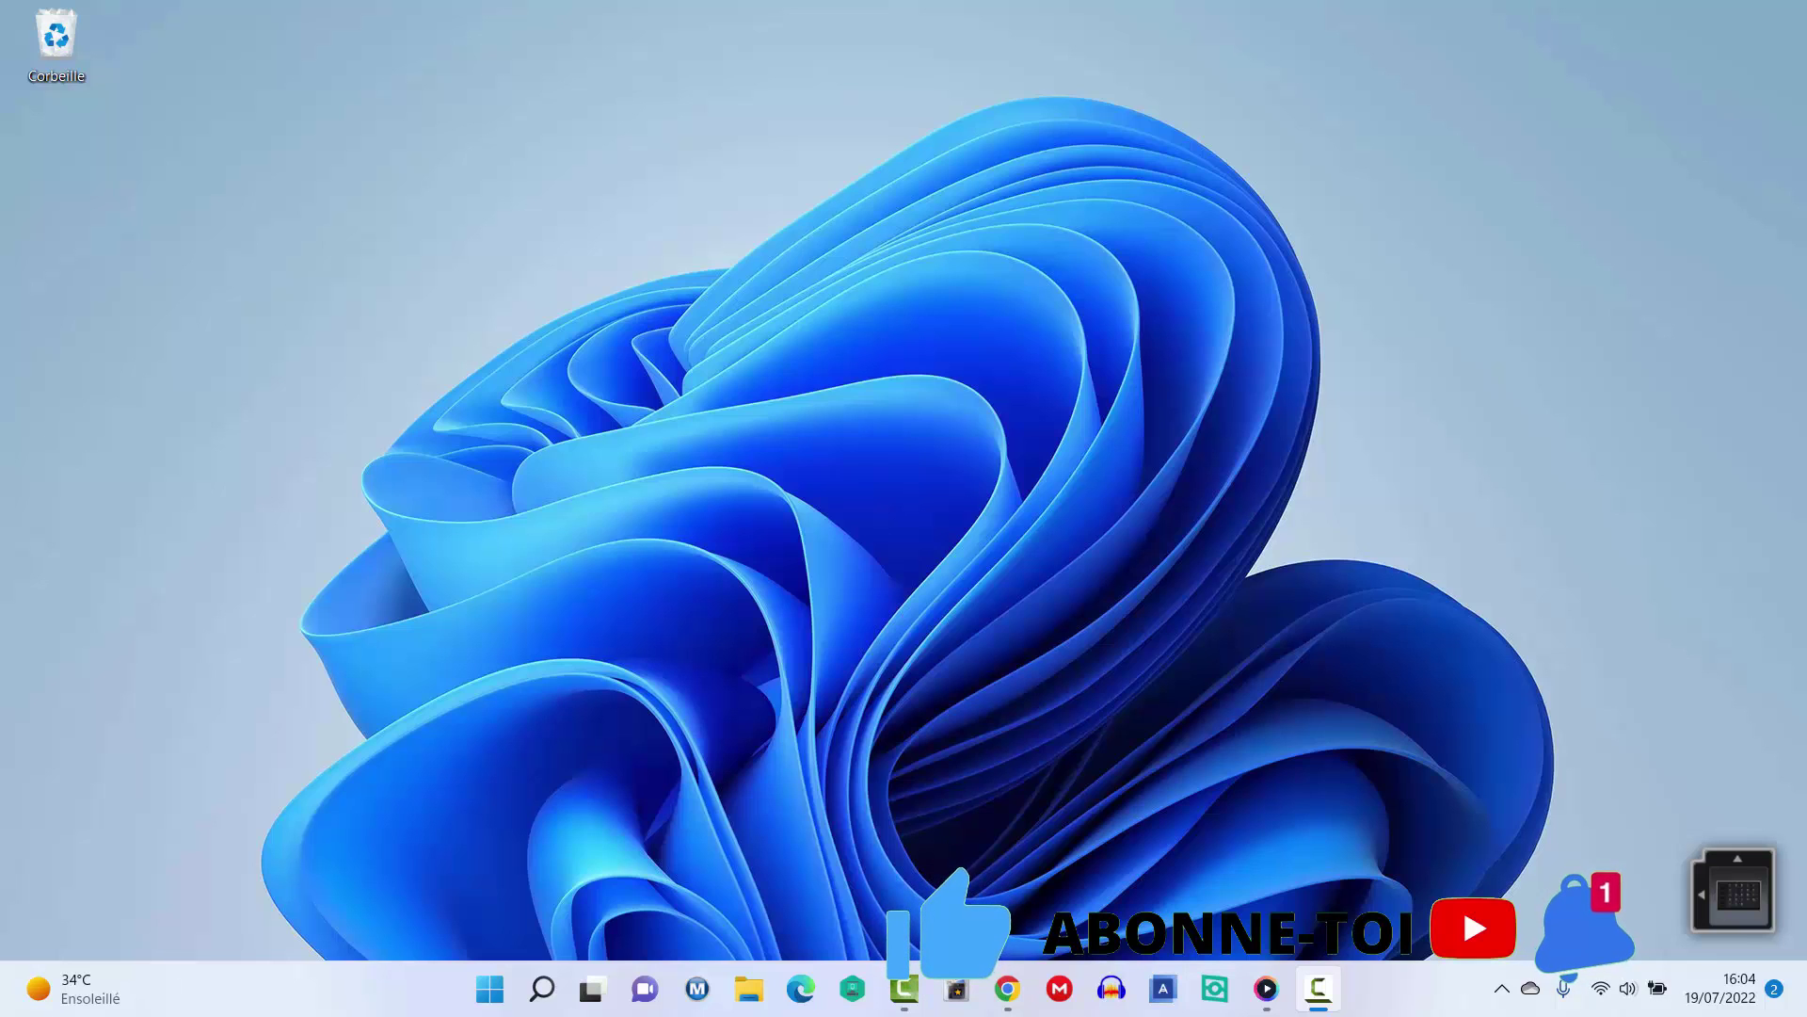
Search the Start menu for 'co' and launch Cortana from the best match.
click(489, 988)
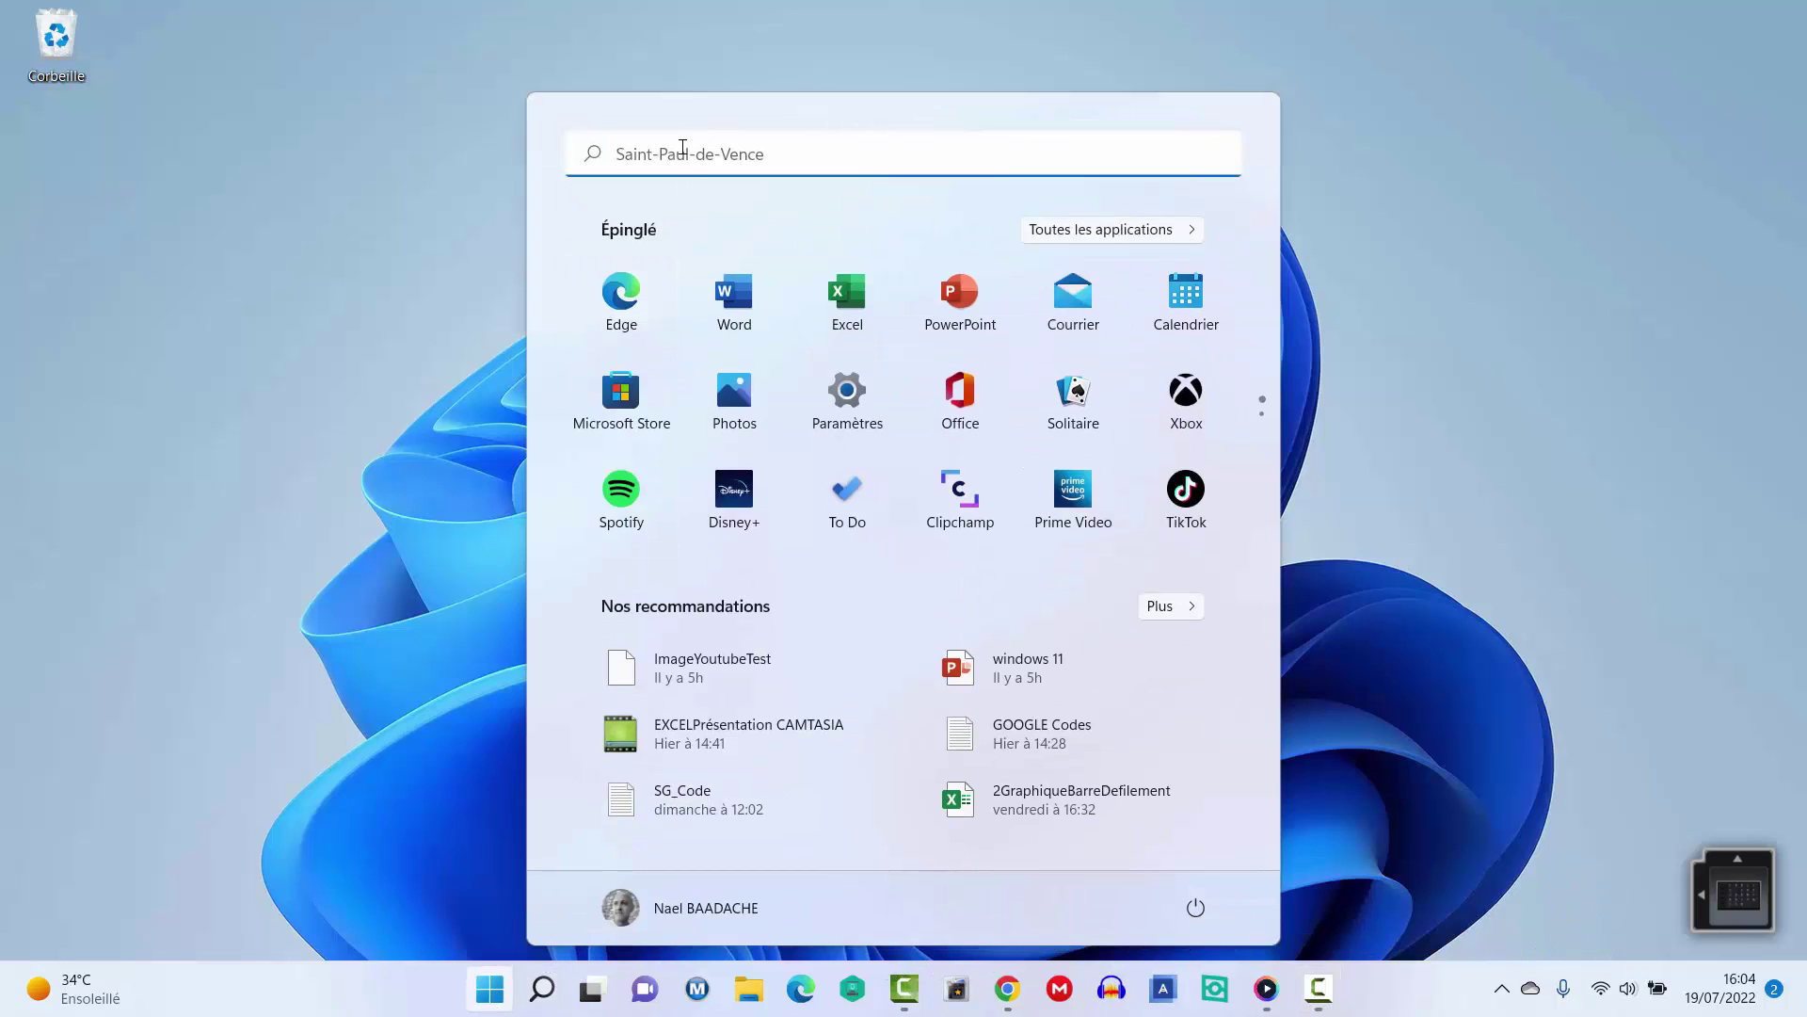
text(co)
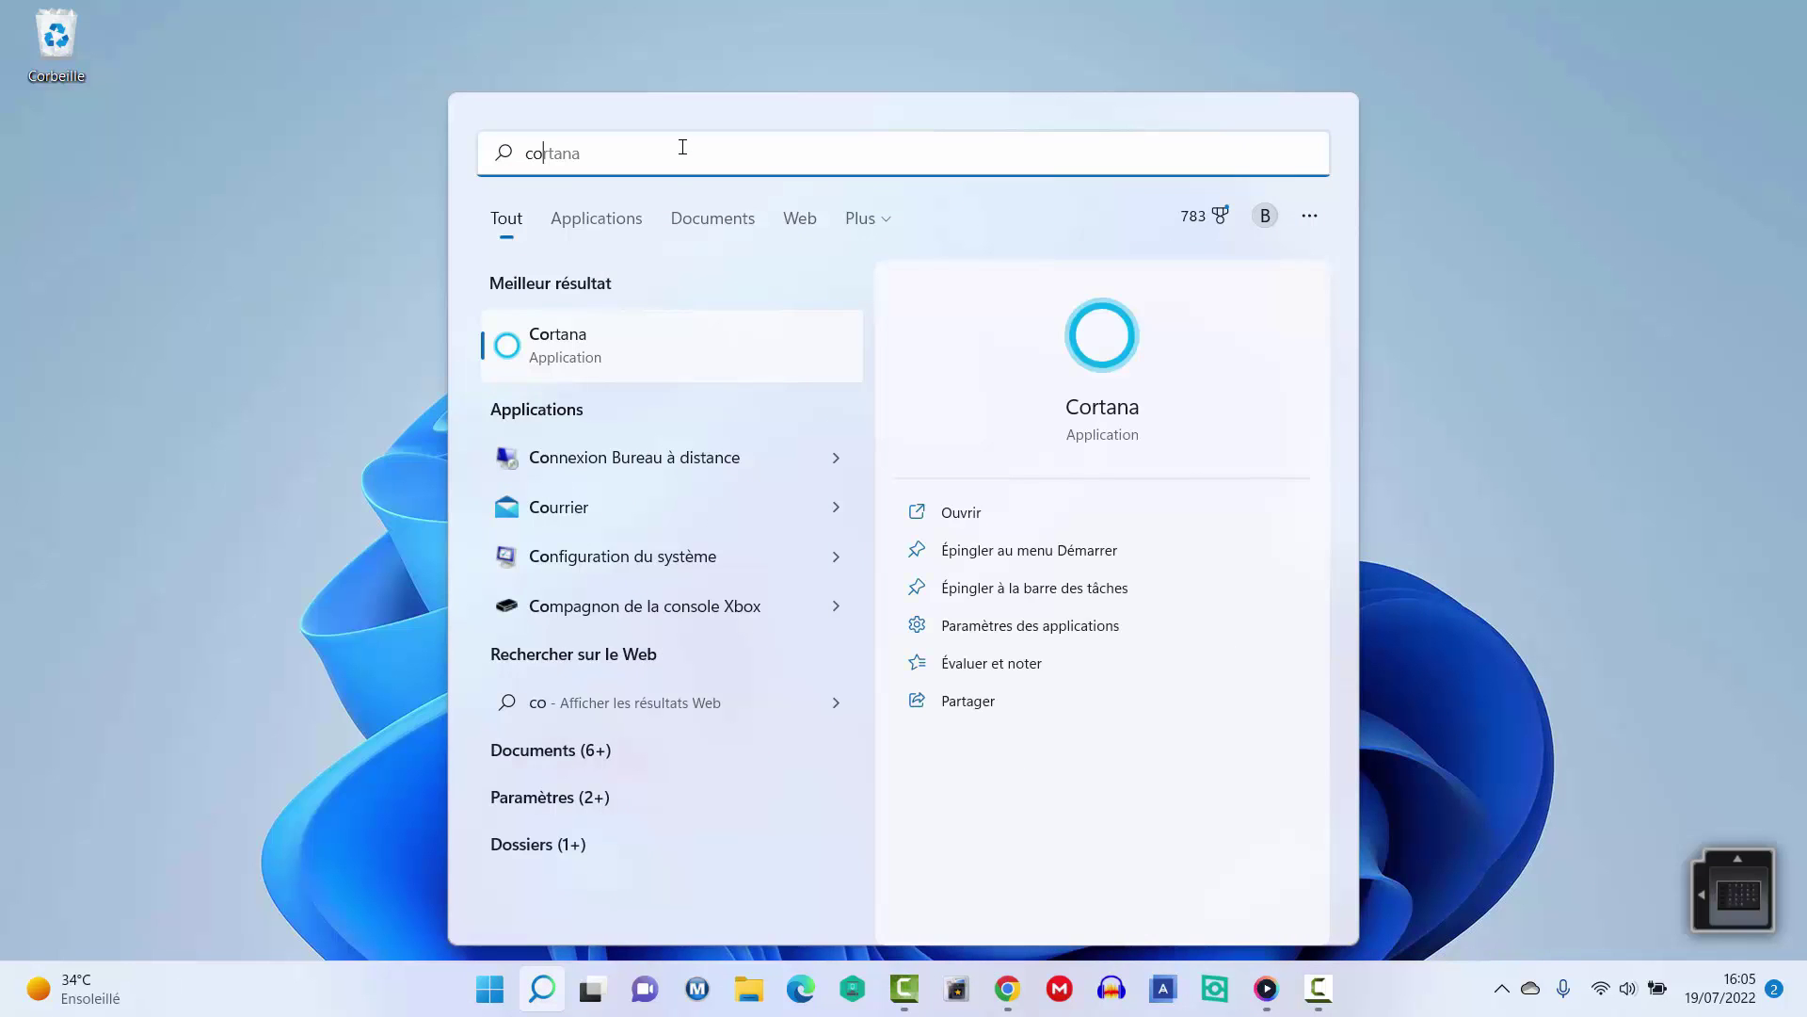
click(544, 343)
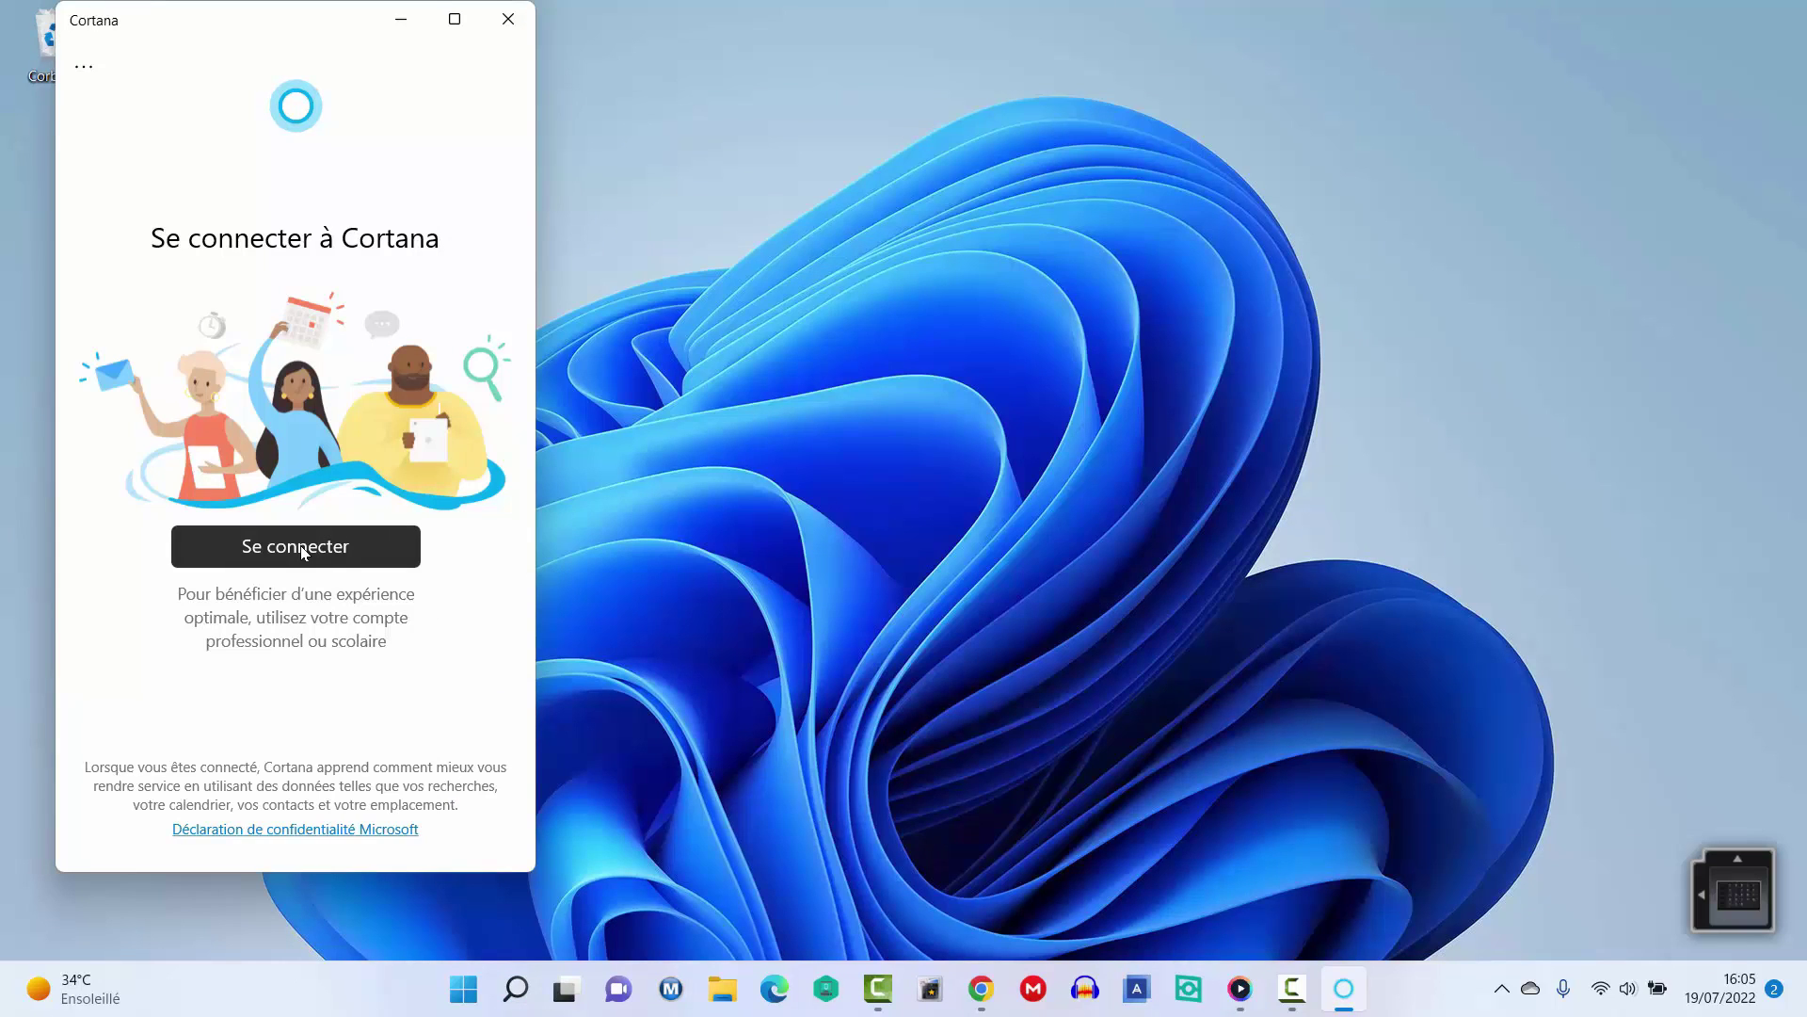
Sign in to Cortana with the current account and focus the Demander à Cortana box.
click(303, 549)
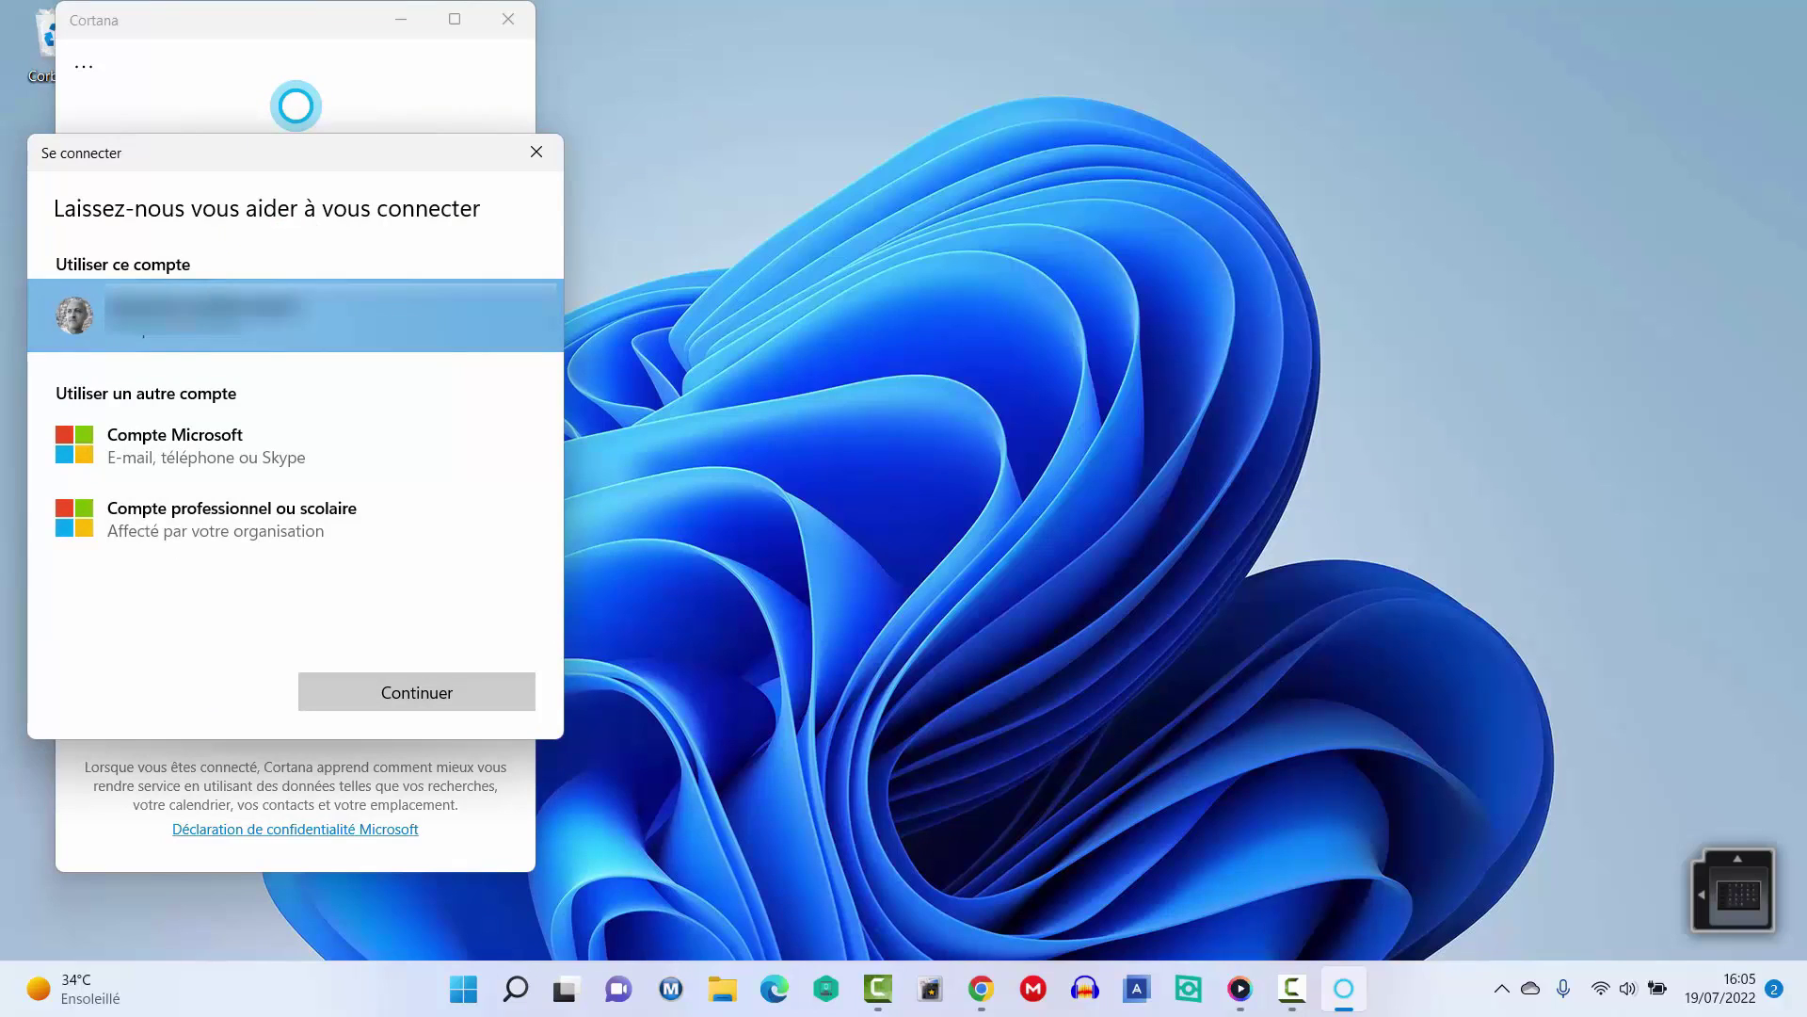
click(422, 690)
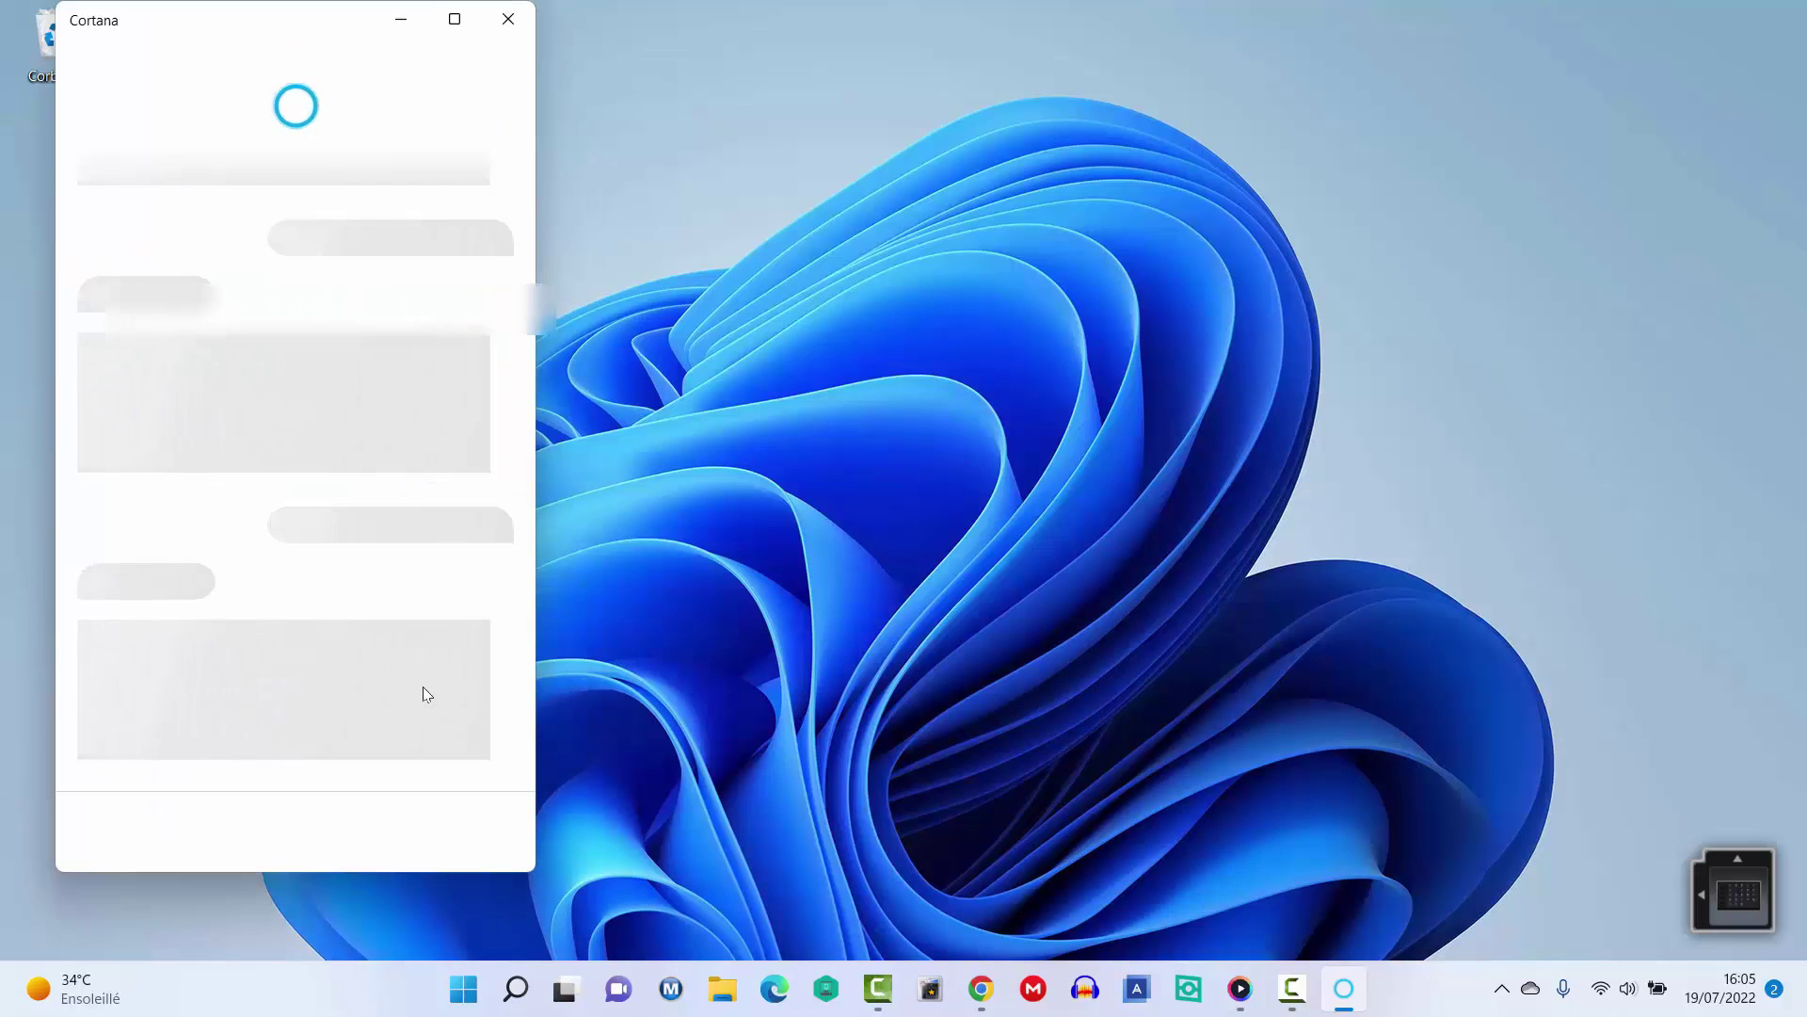
click(208, 835)
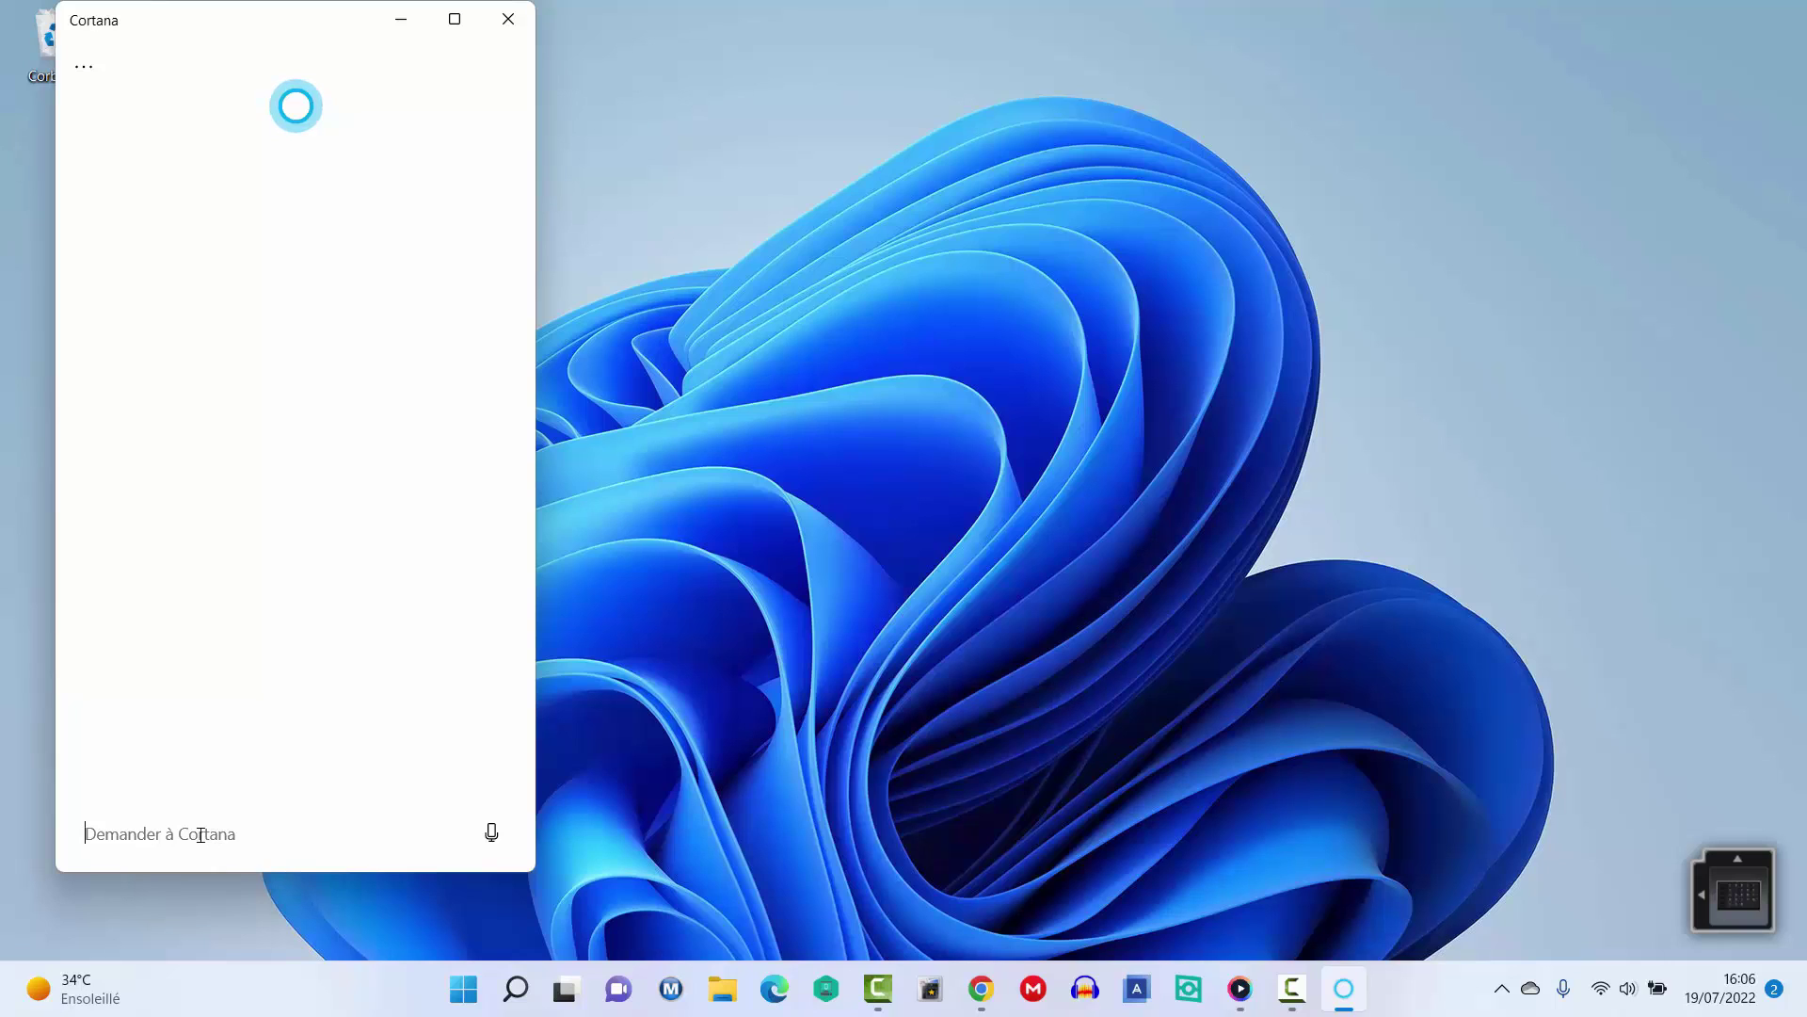
Ask Cortana 'quelle heure est-il à Madrid' and get 16:44 for Madrid.
text(quelle est)
key(BackSpace)
key(BackSpace)
key(BackSpace)
key(BackSpace)
text(heure est-il à )
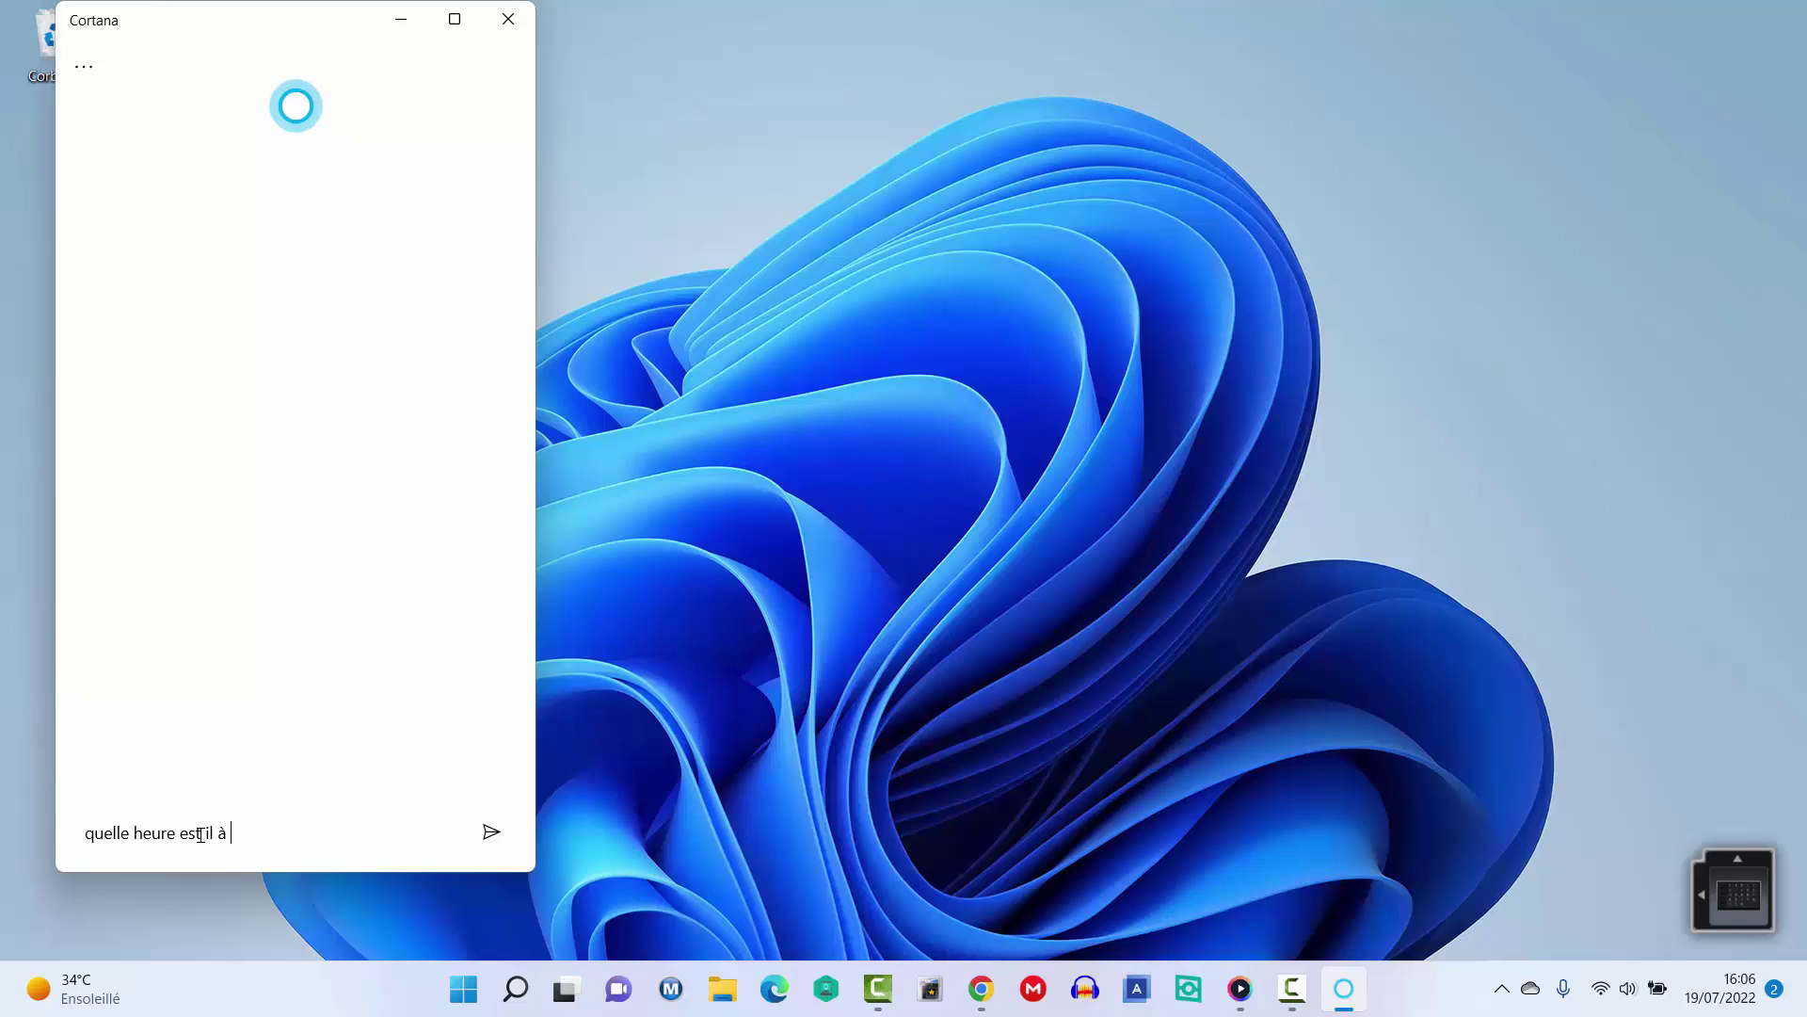
text(Madrid)
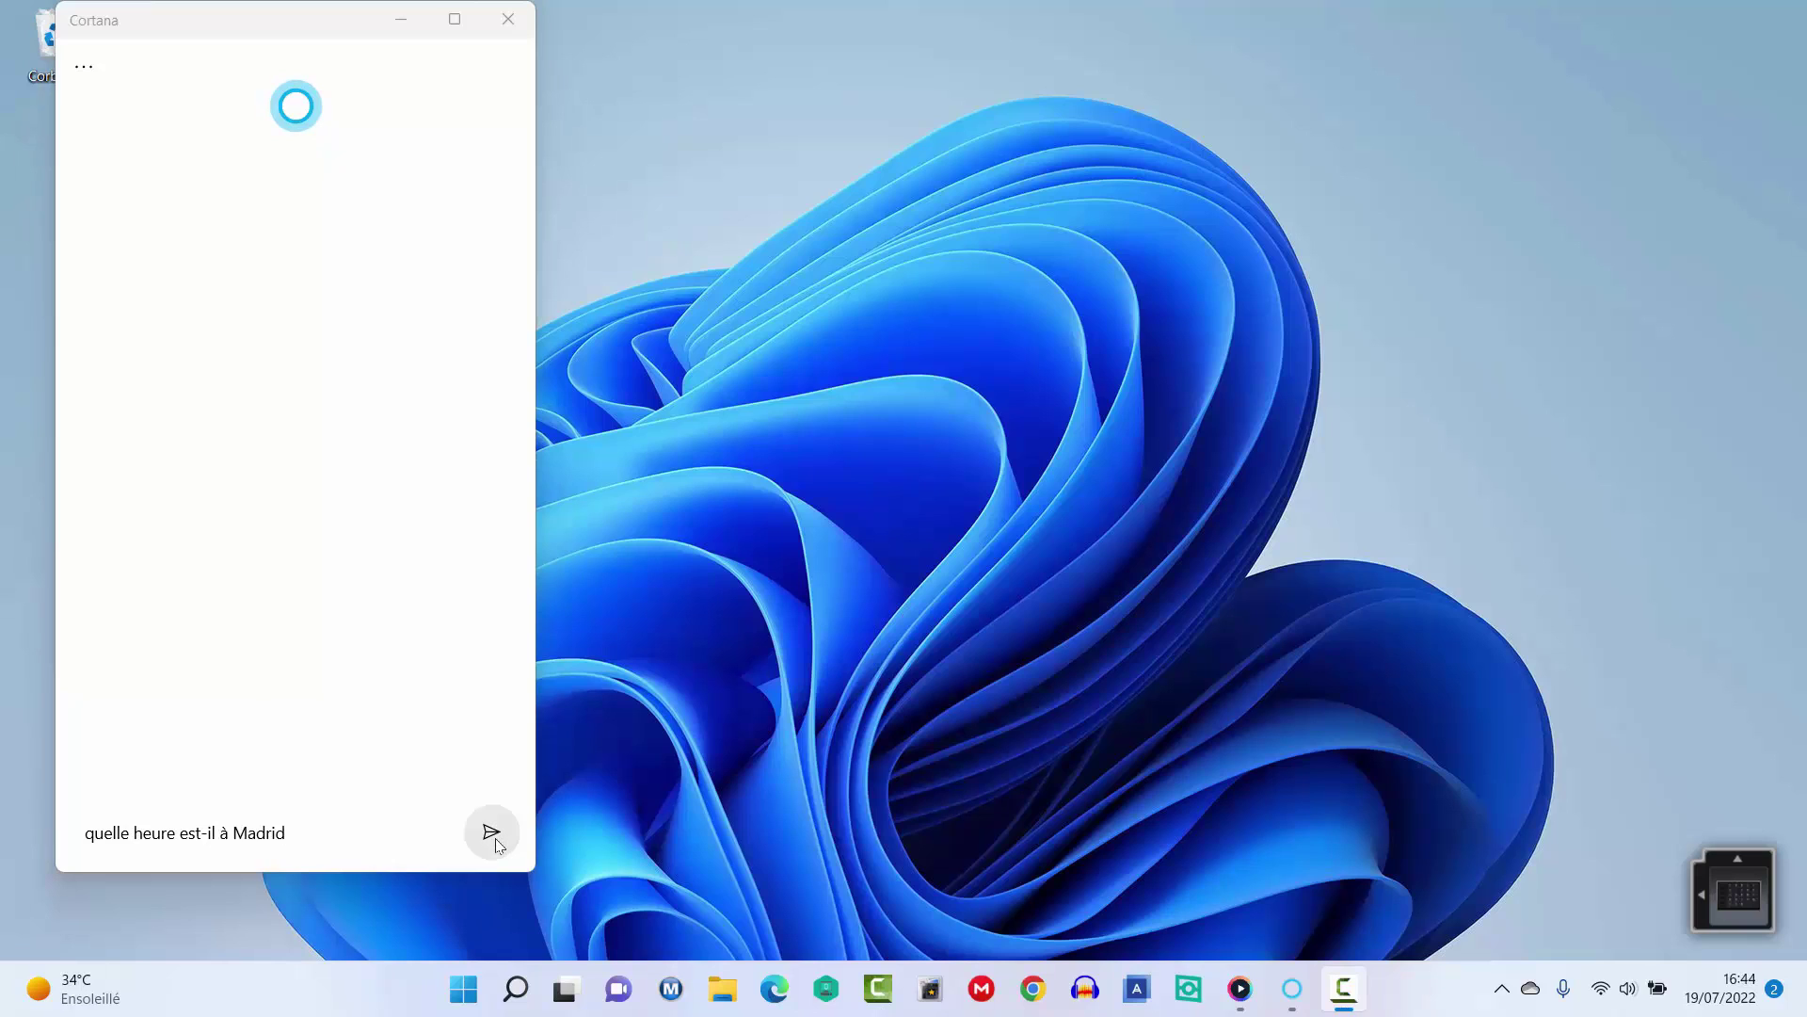
click(492, 832)
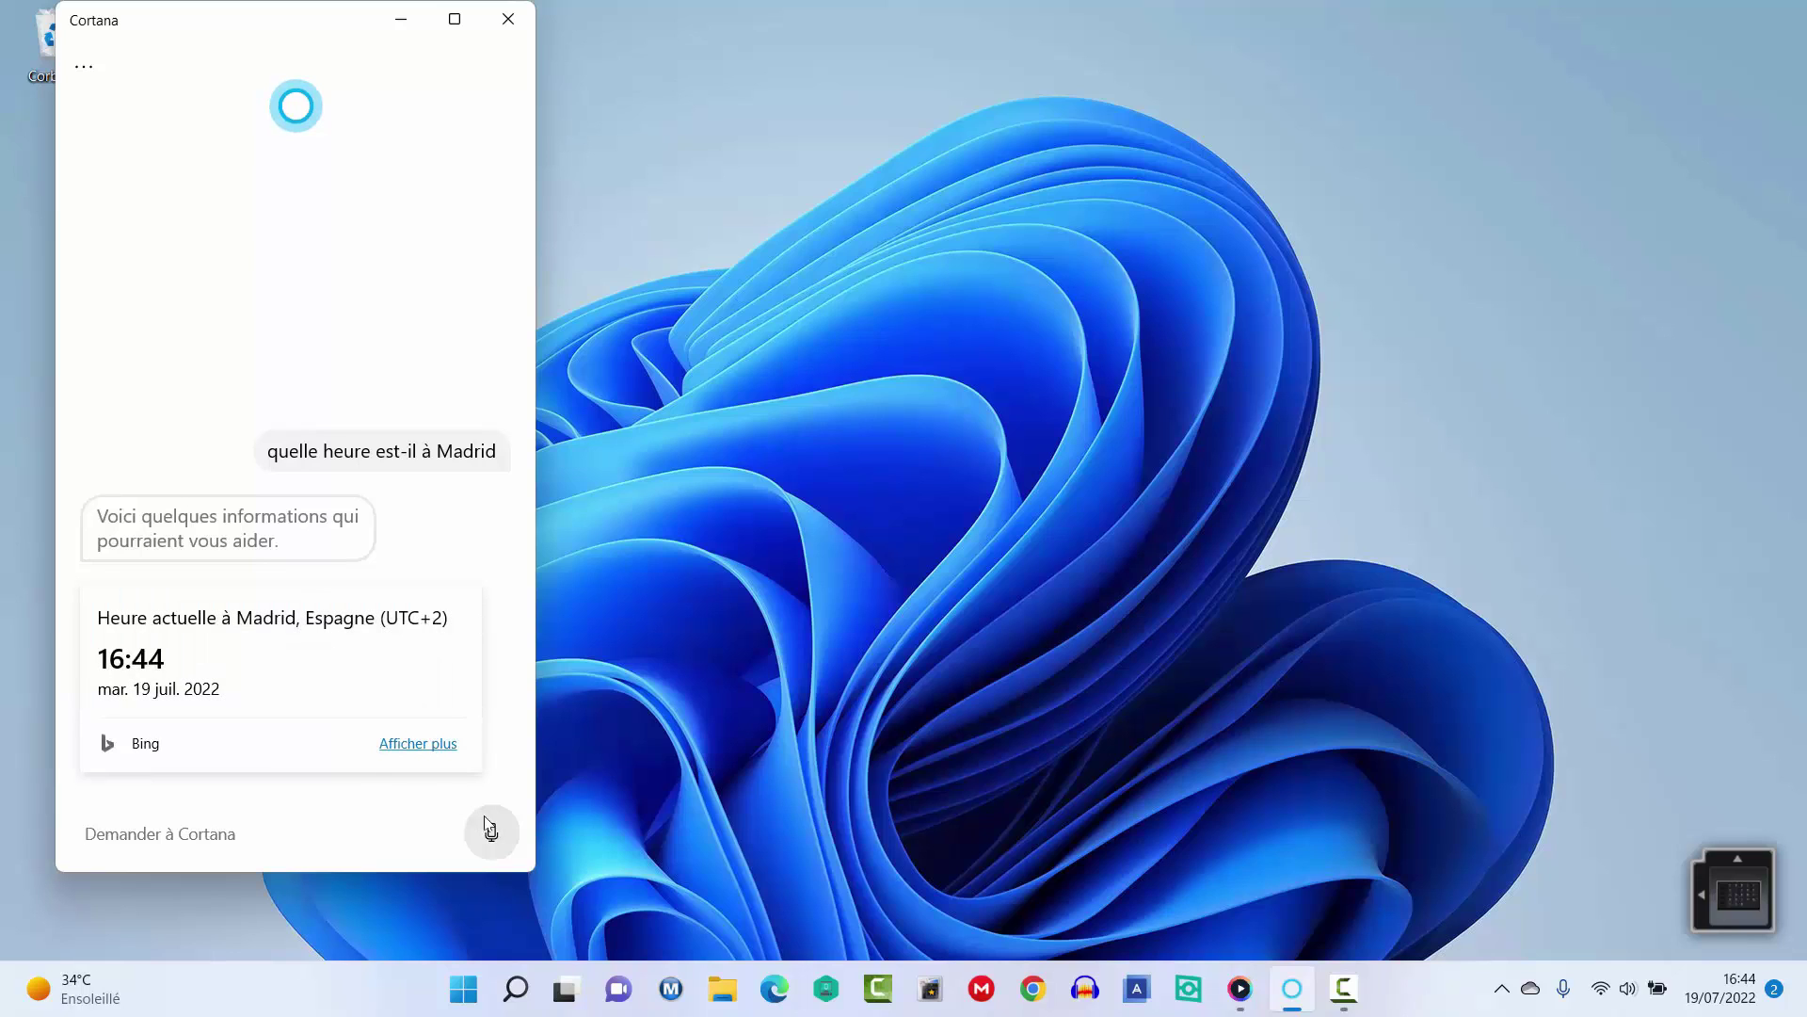
click(436, 859)
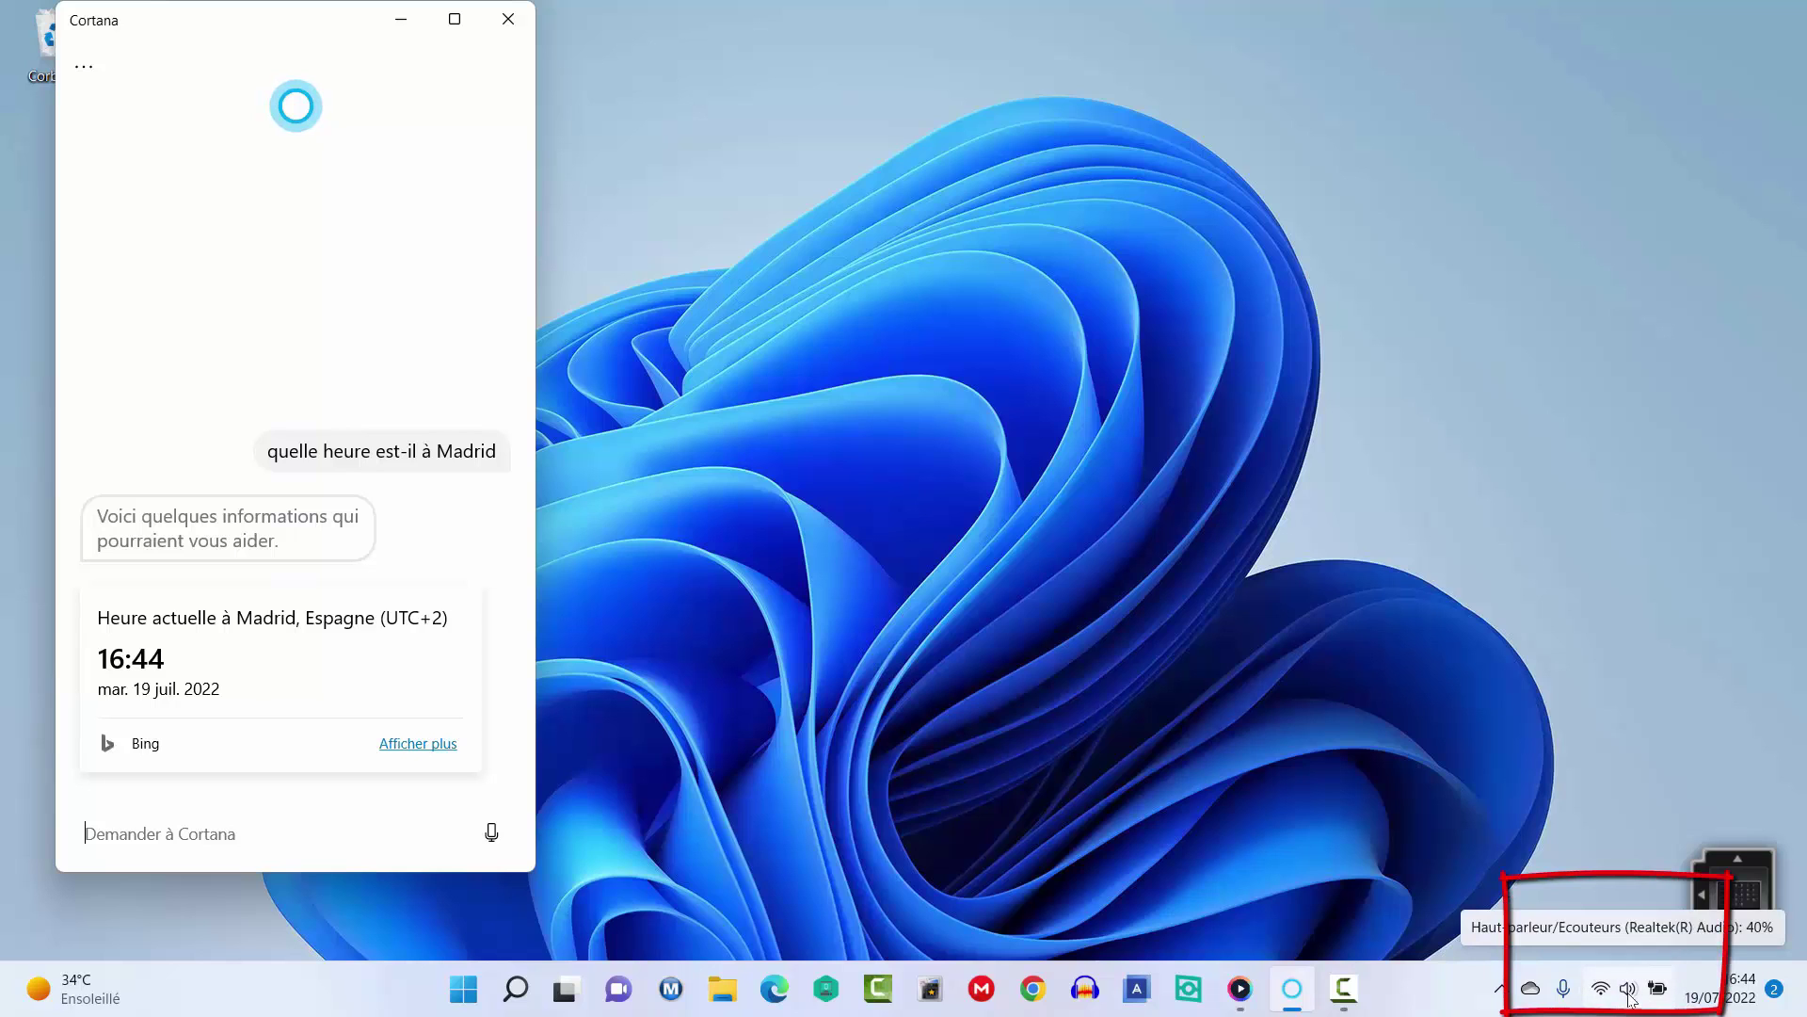
right_click(1629, 991)
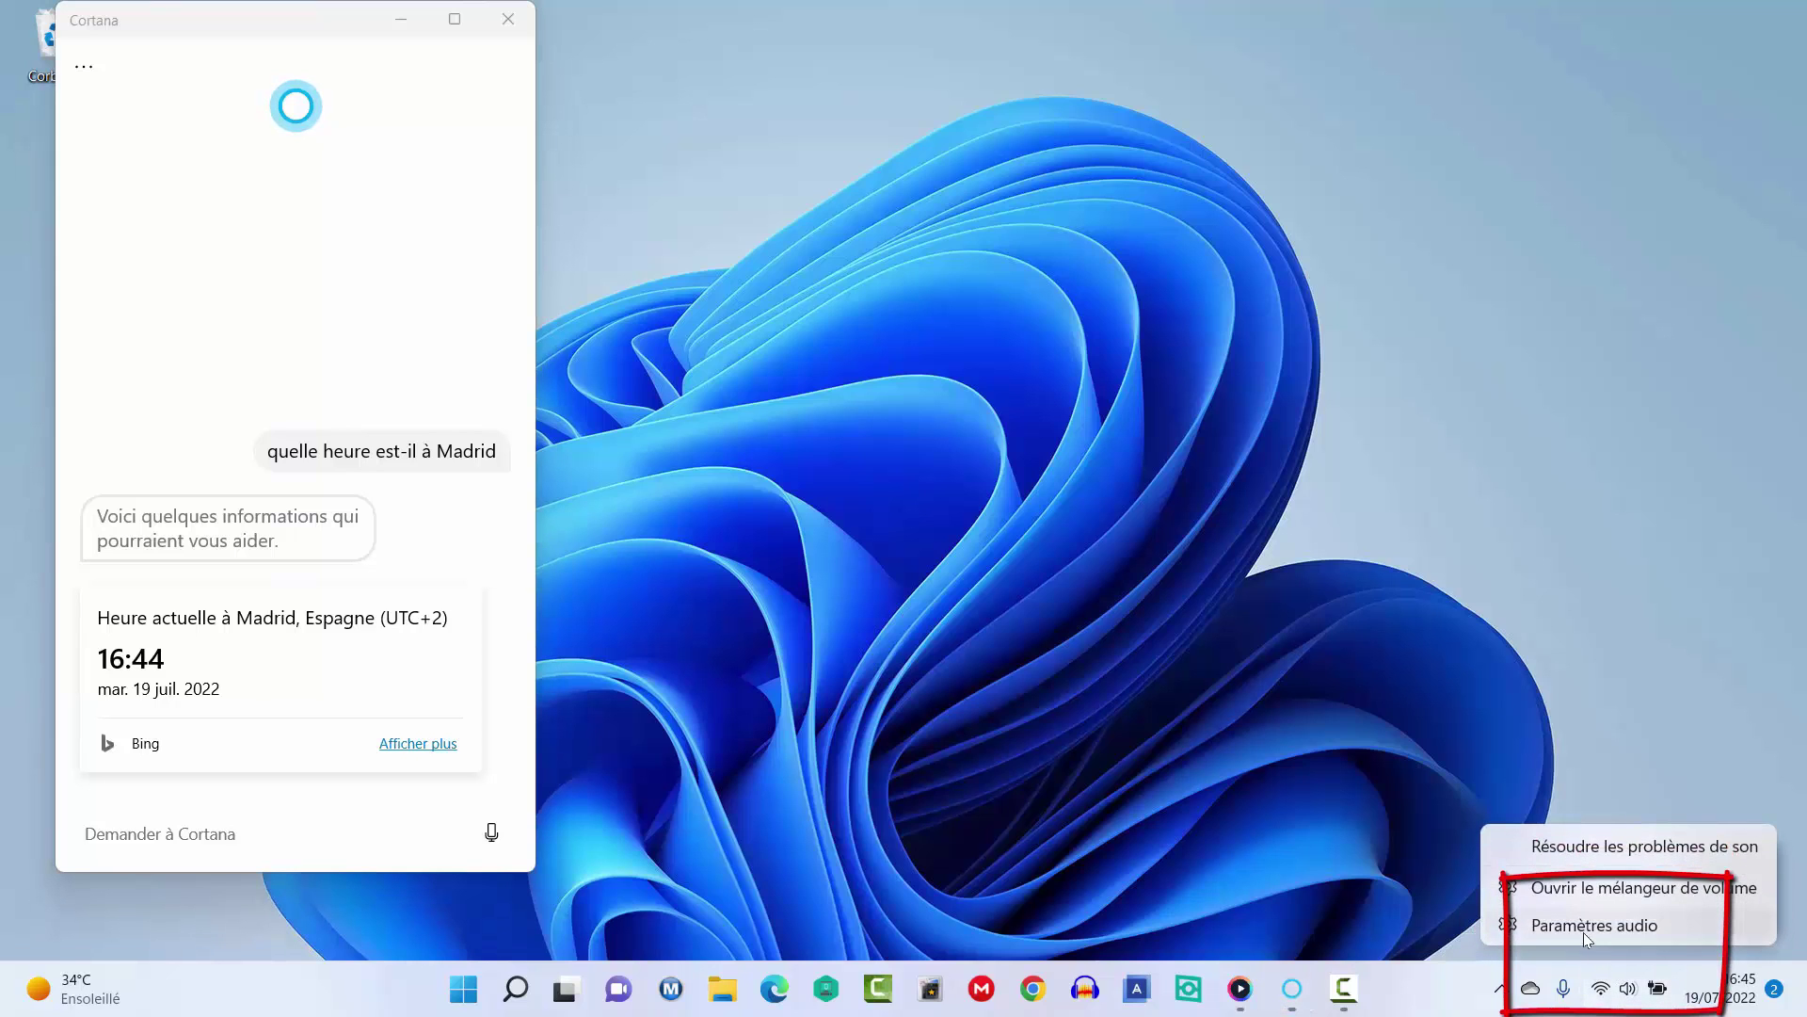
click(1583, 927)
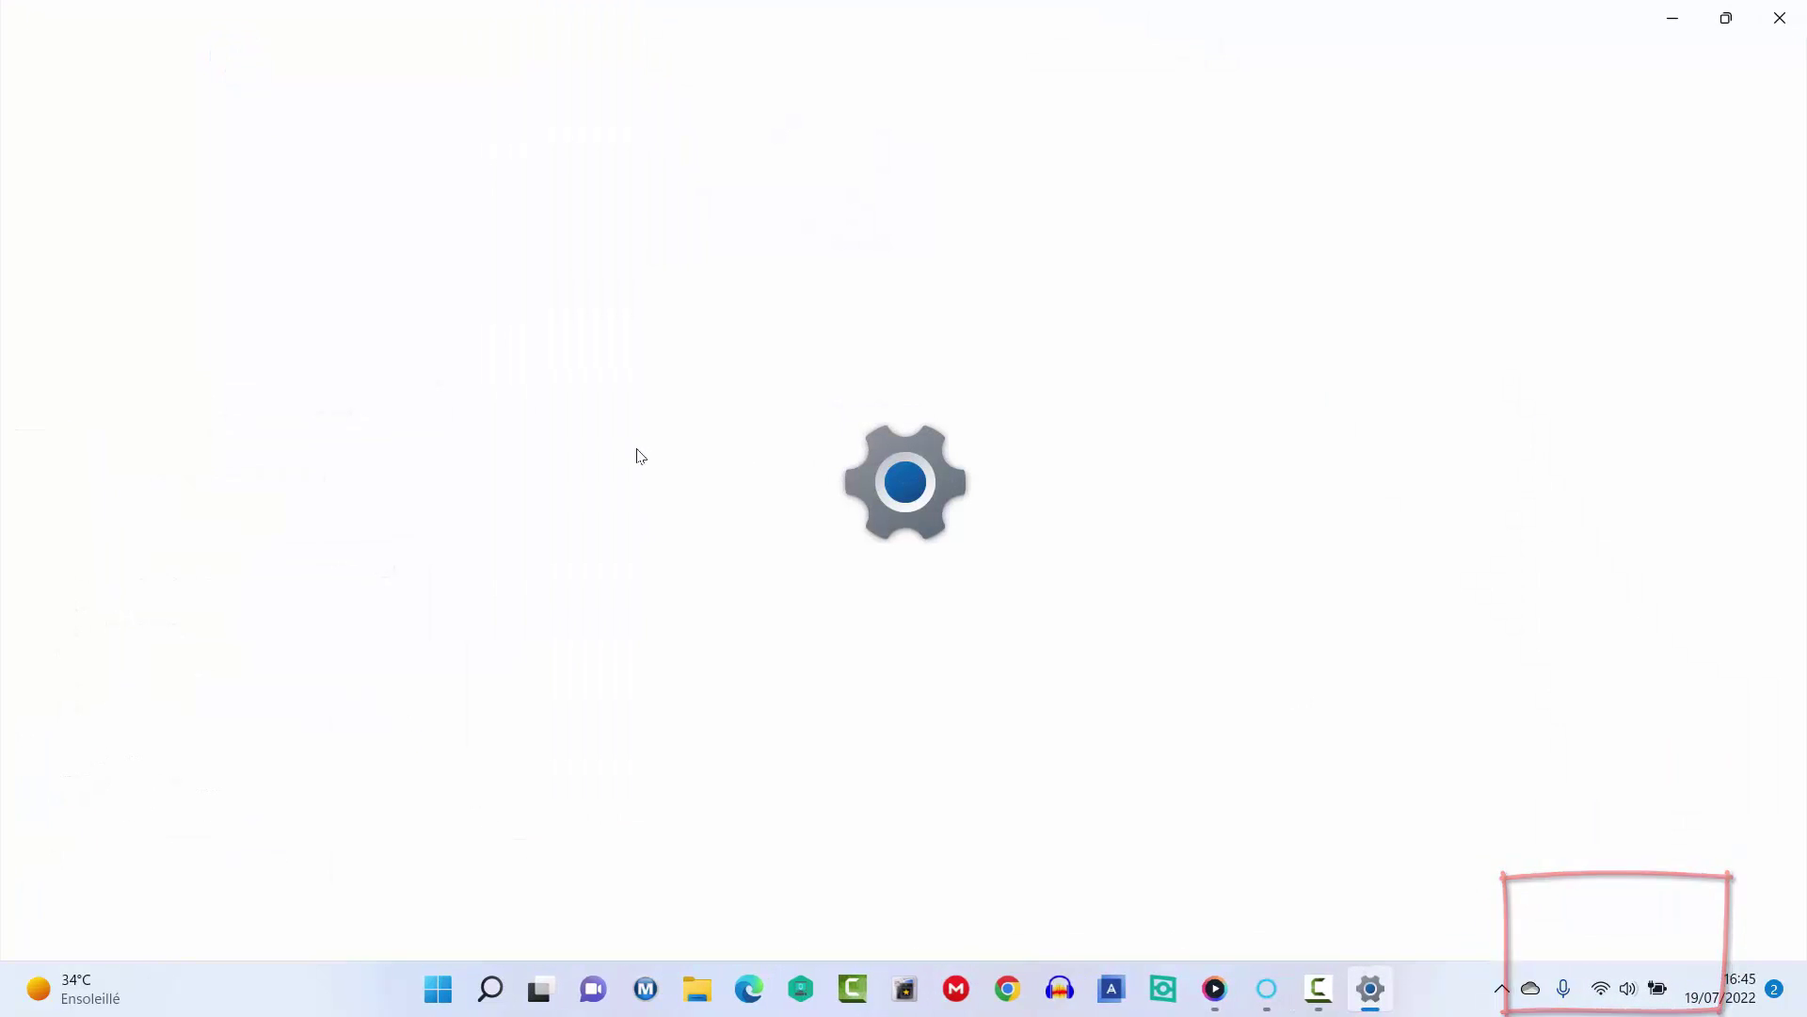
scroll(552, 645, down, 5)
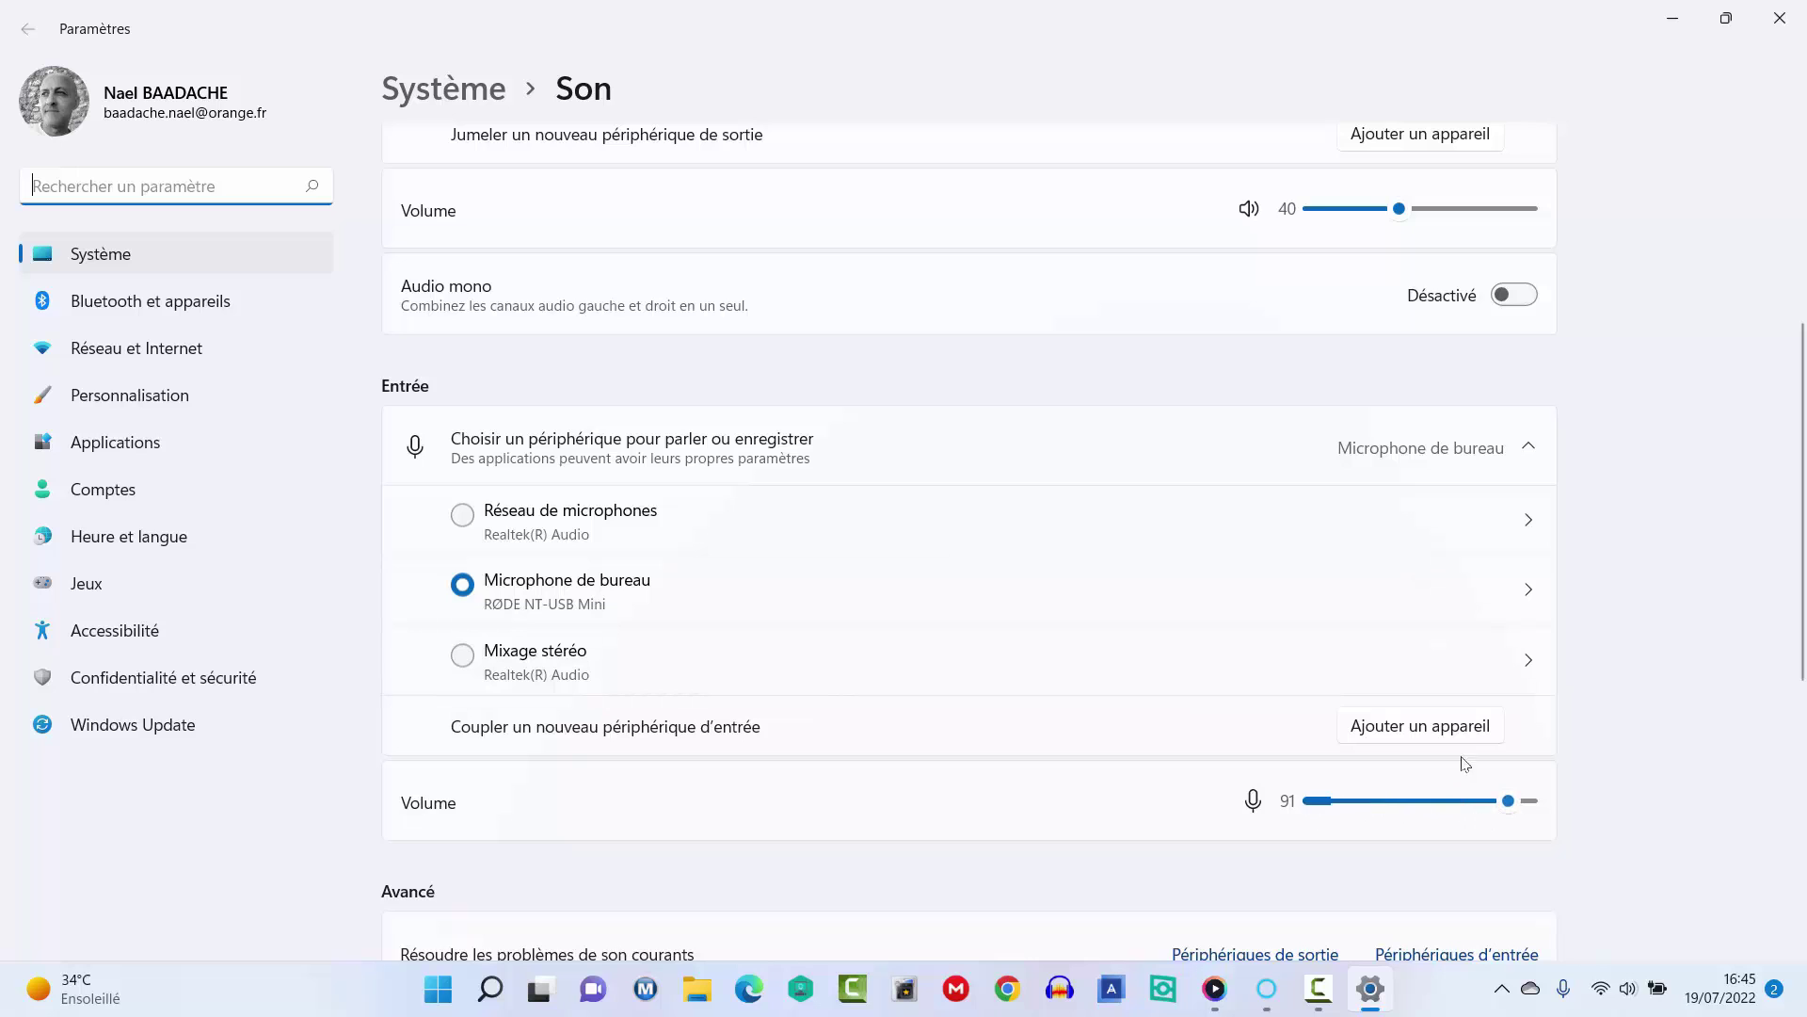
click(1779, 19)
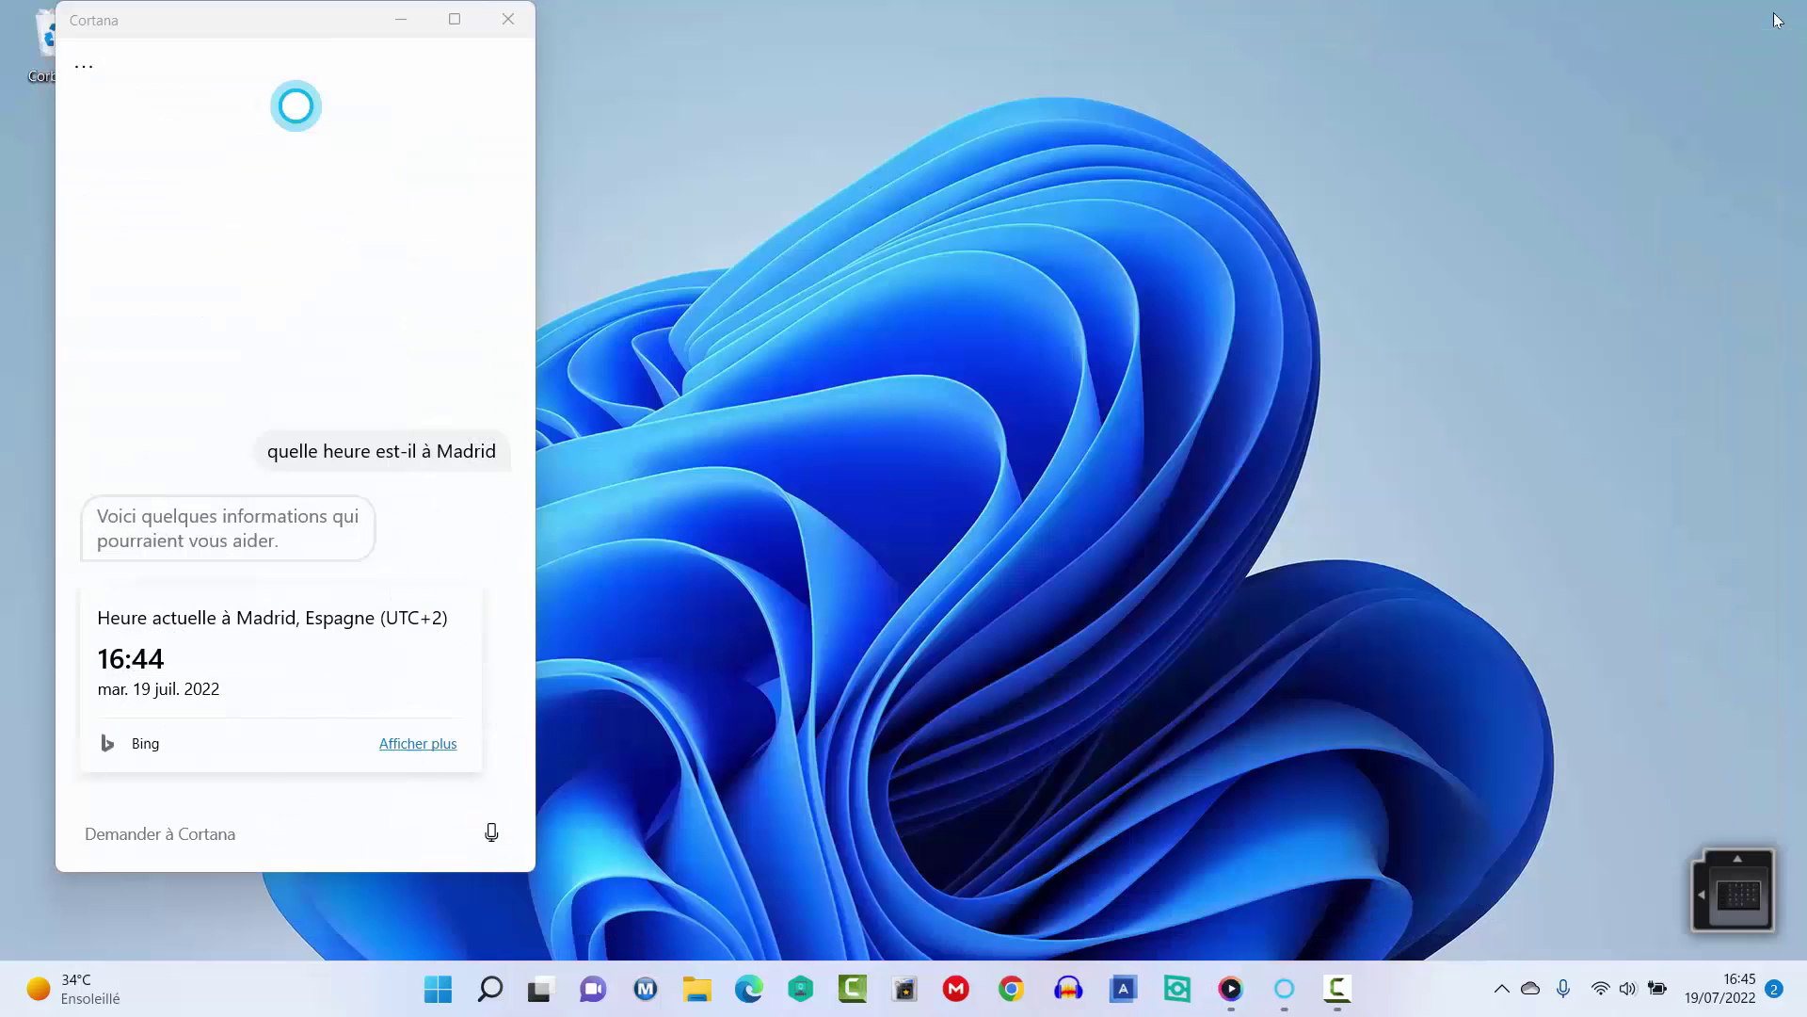
Ask Cortana by voice for the Earth–Moon distance (384 467 km) and 12 times 150 (1800).
click(491, 835)
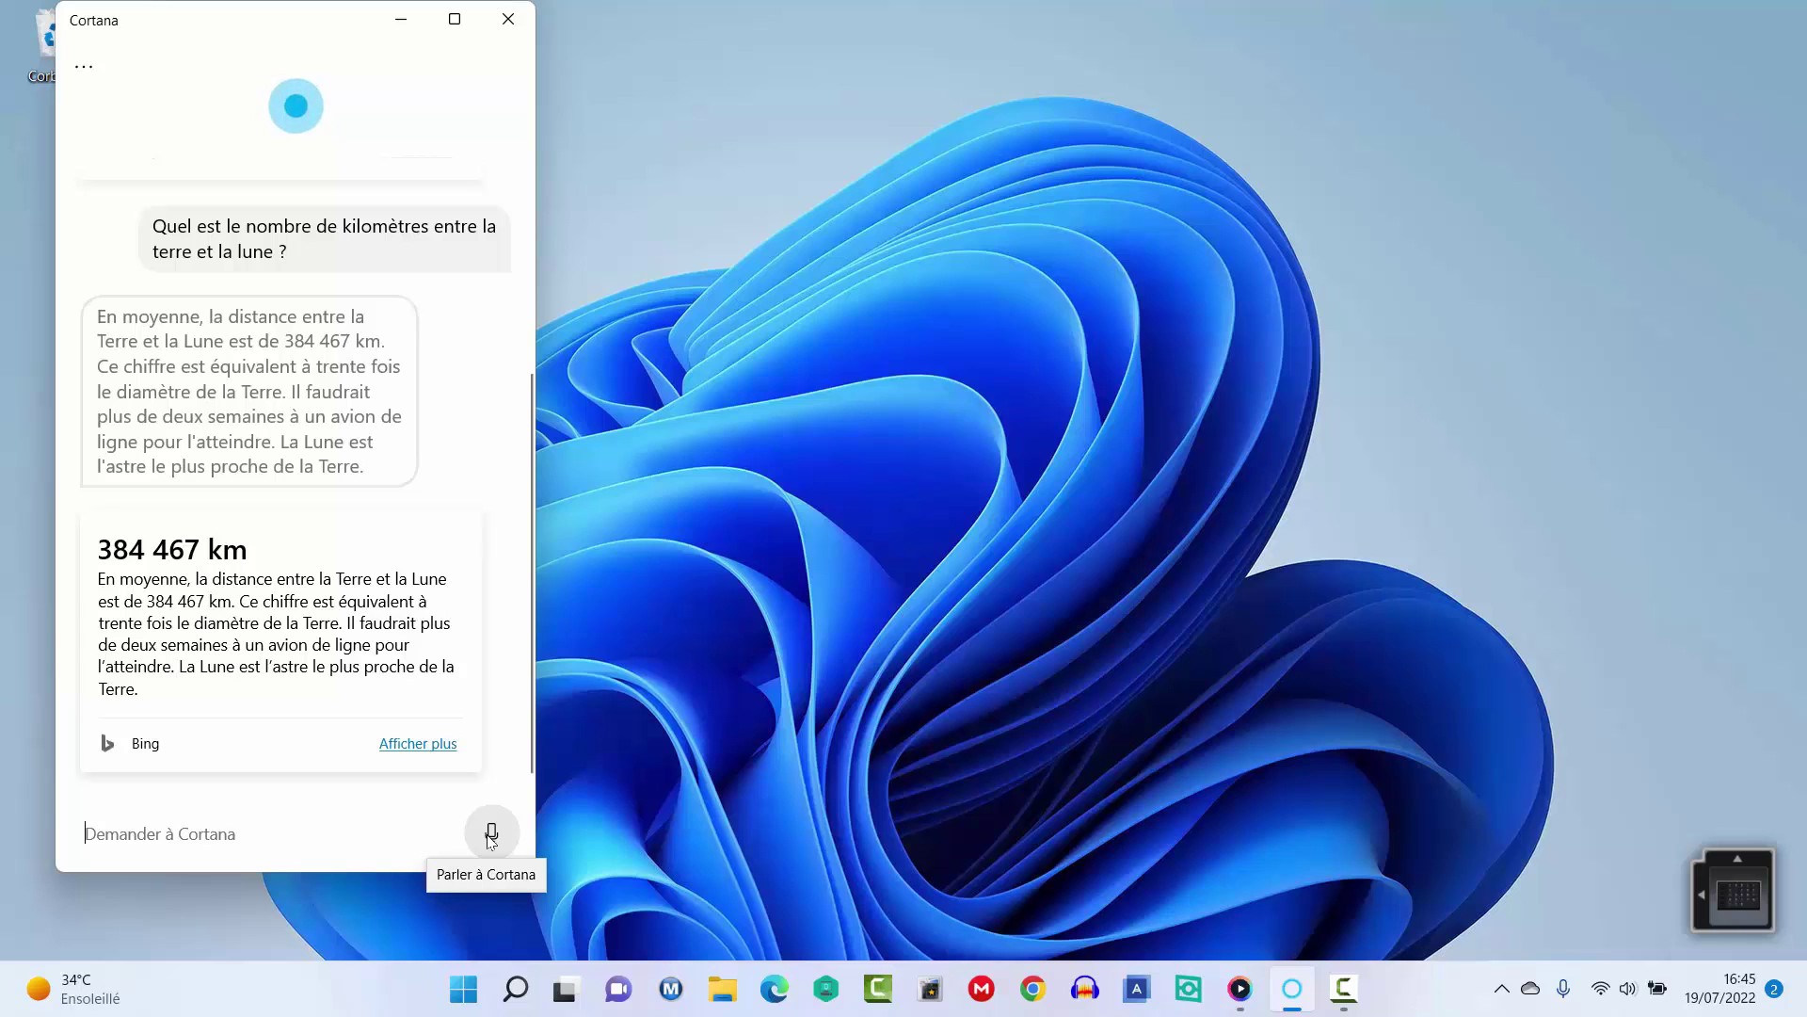
click(491, 833)
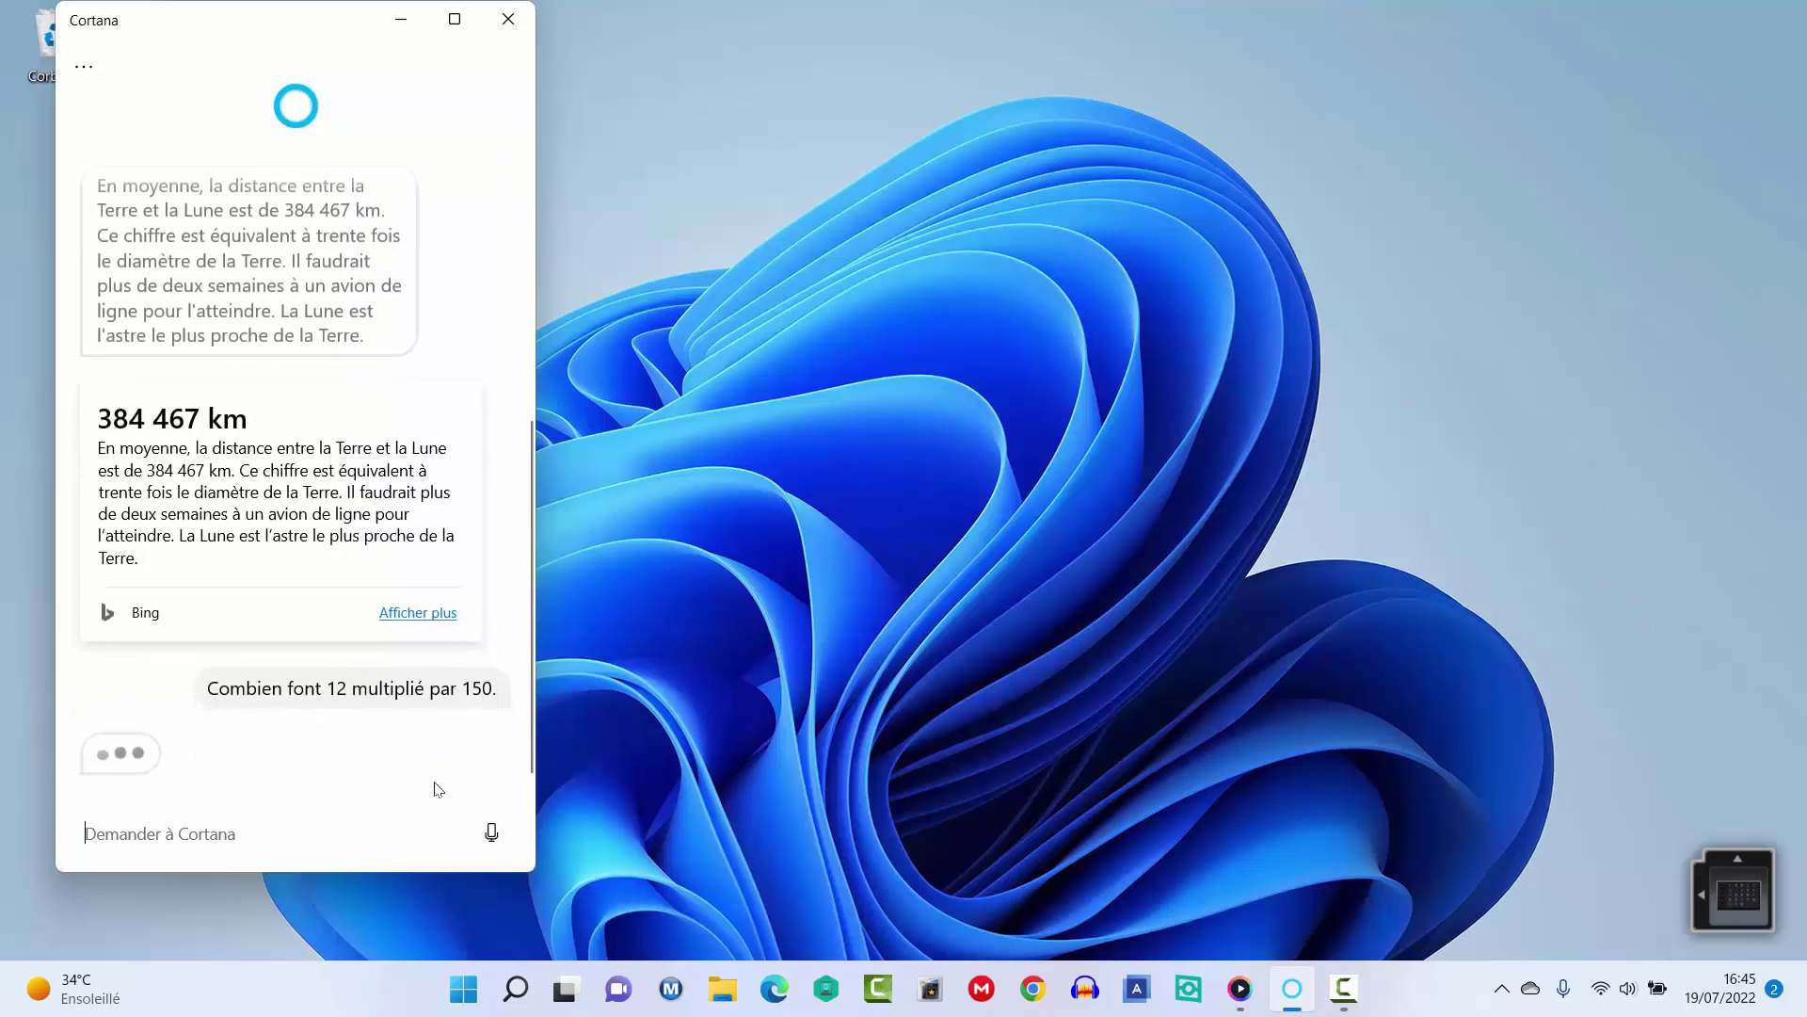
click(491, 833)
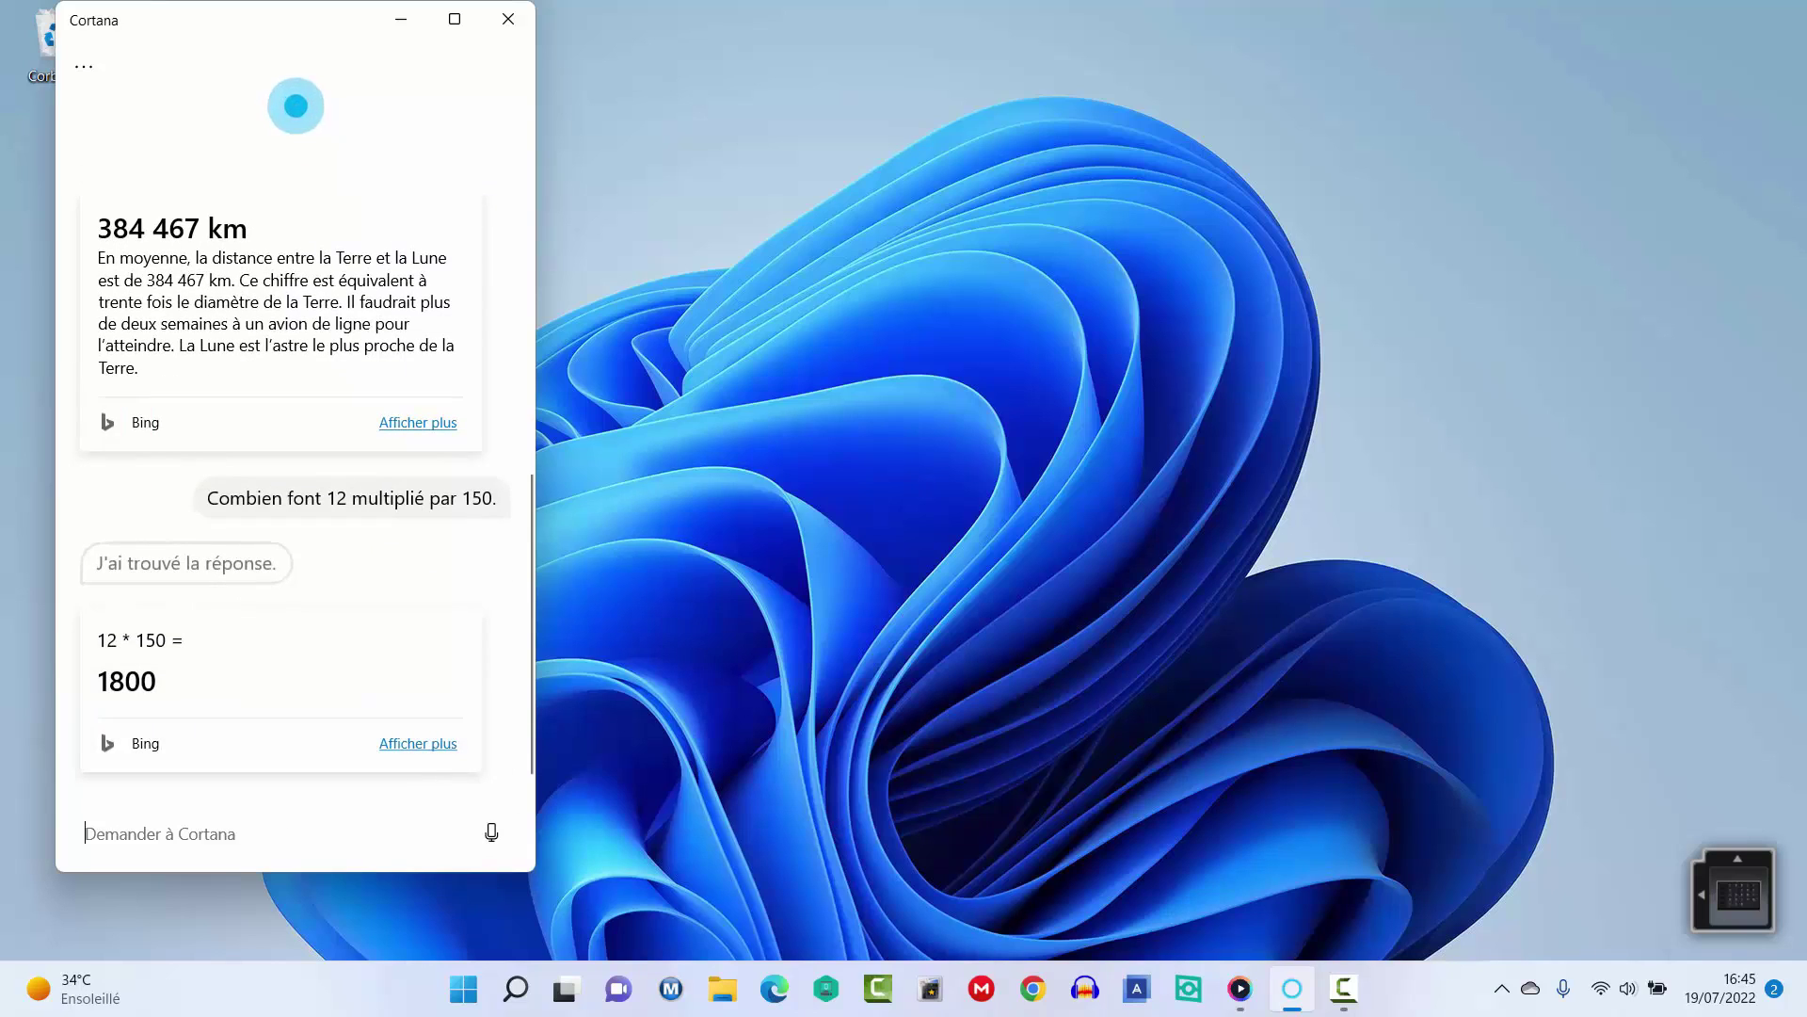
key(F10)
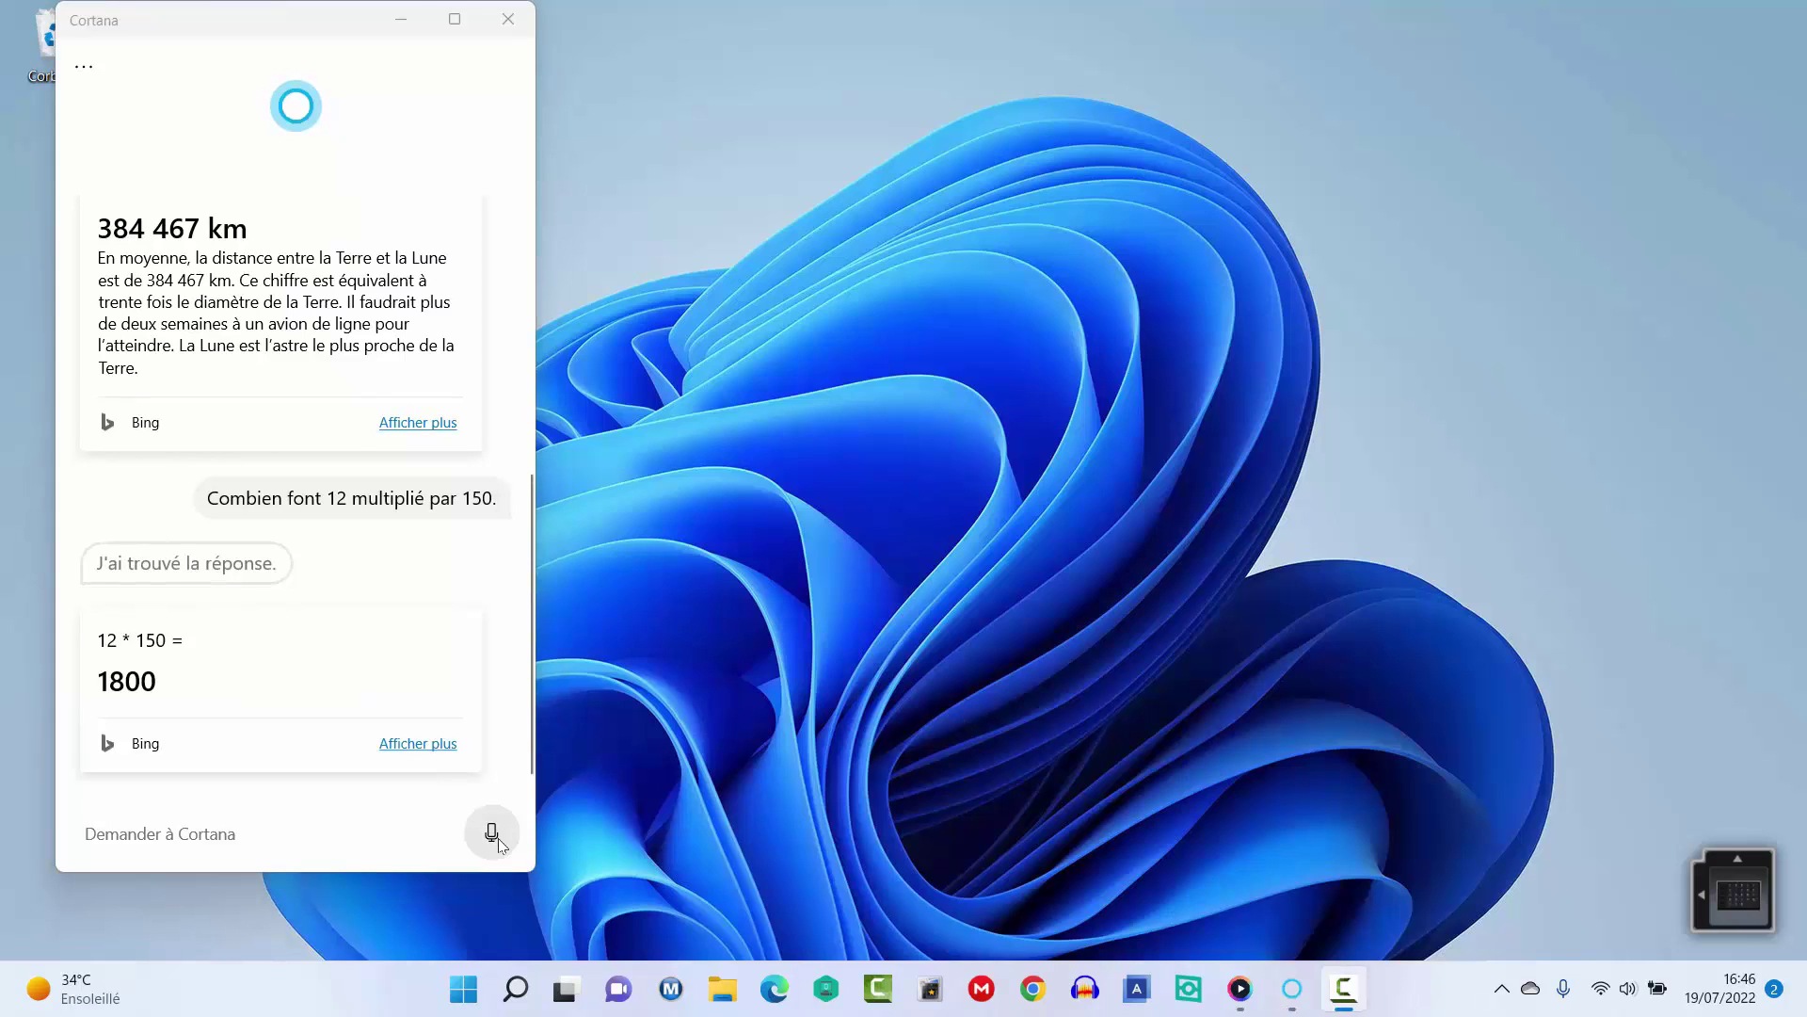
click(495, 835)
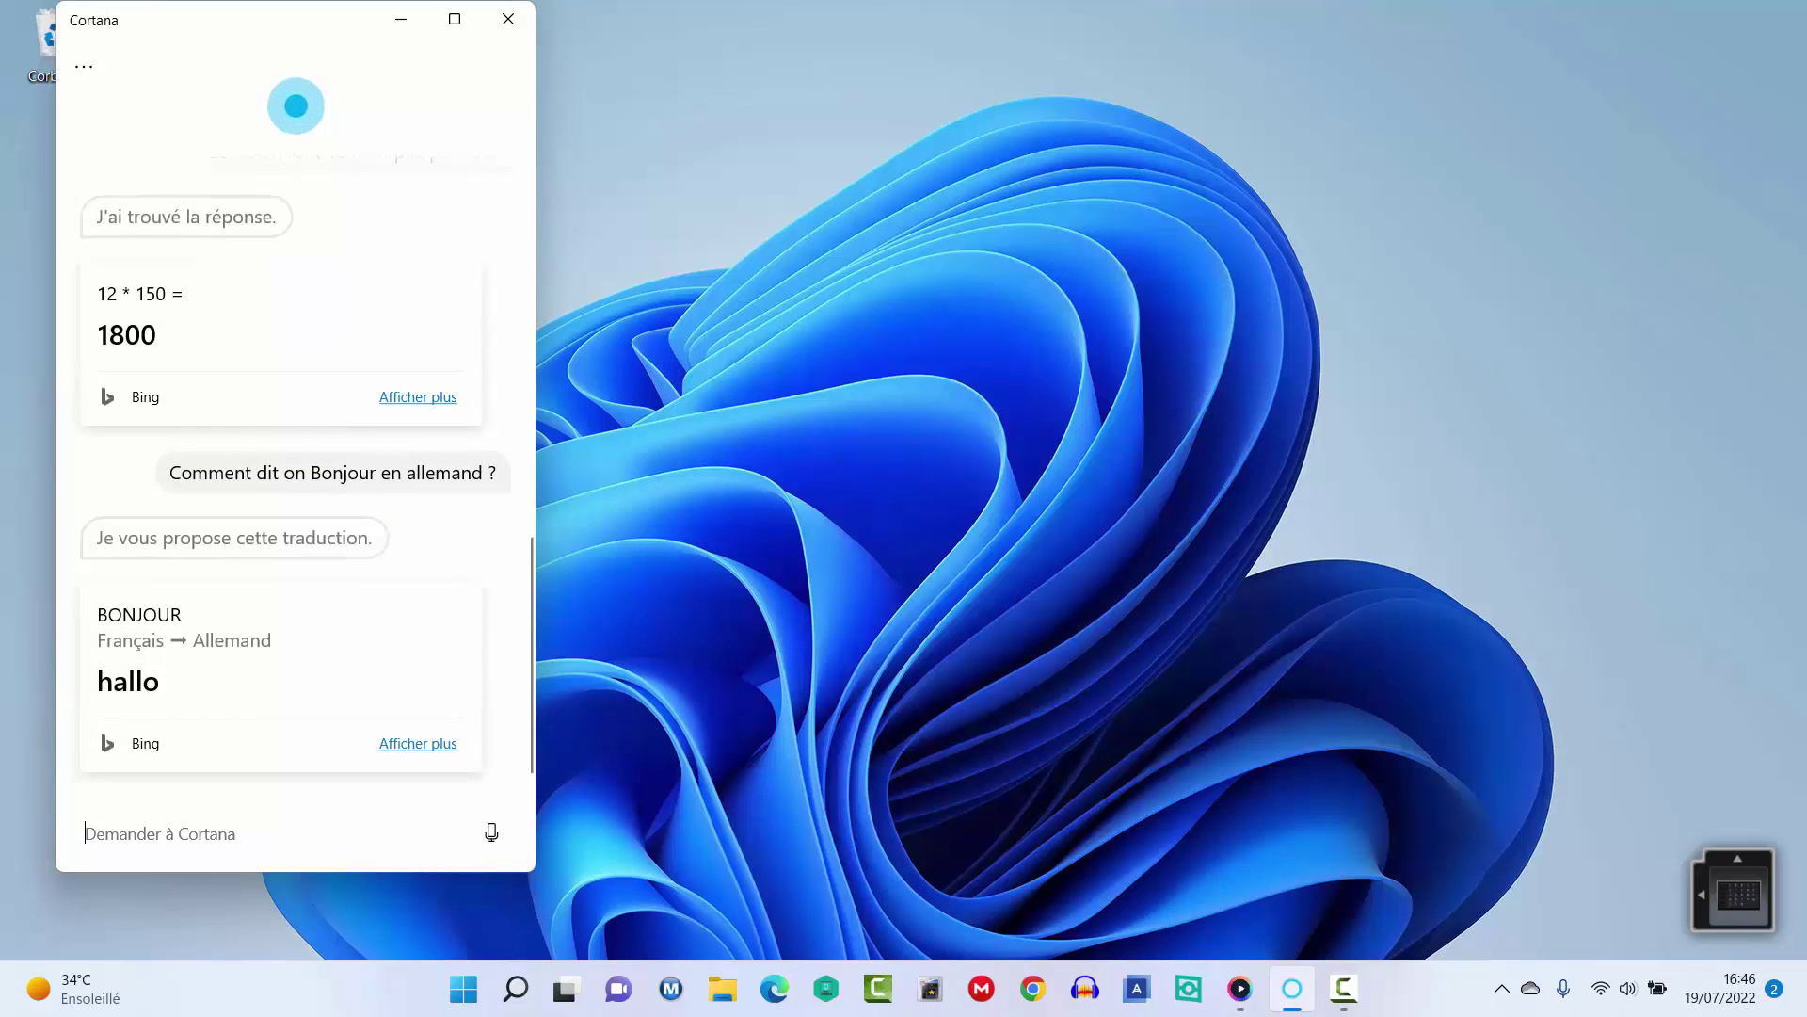
By voice, get 'hallo' for Bonjour in German, a kangaroo joke, and a reply to 'Cortana je t'aime'.
key(F10)
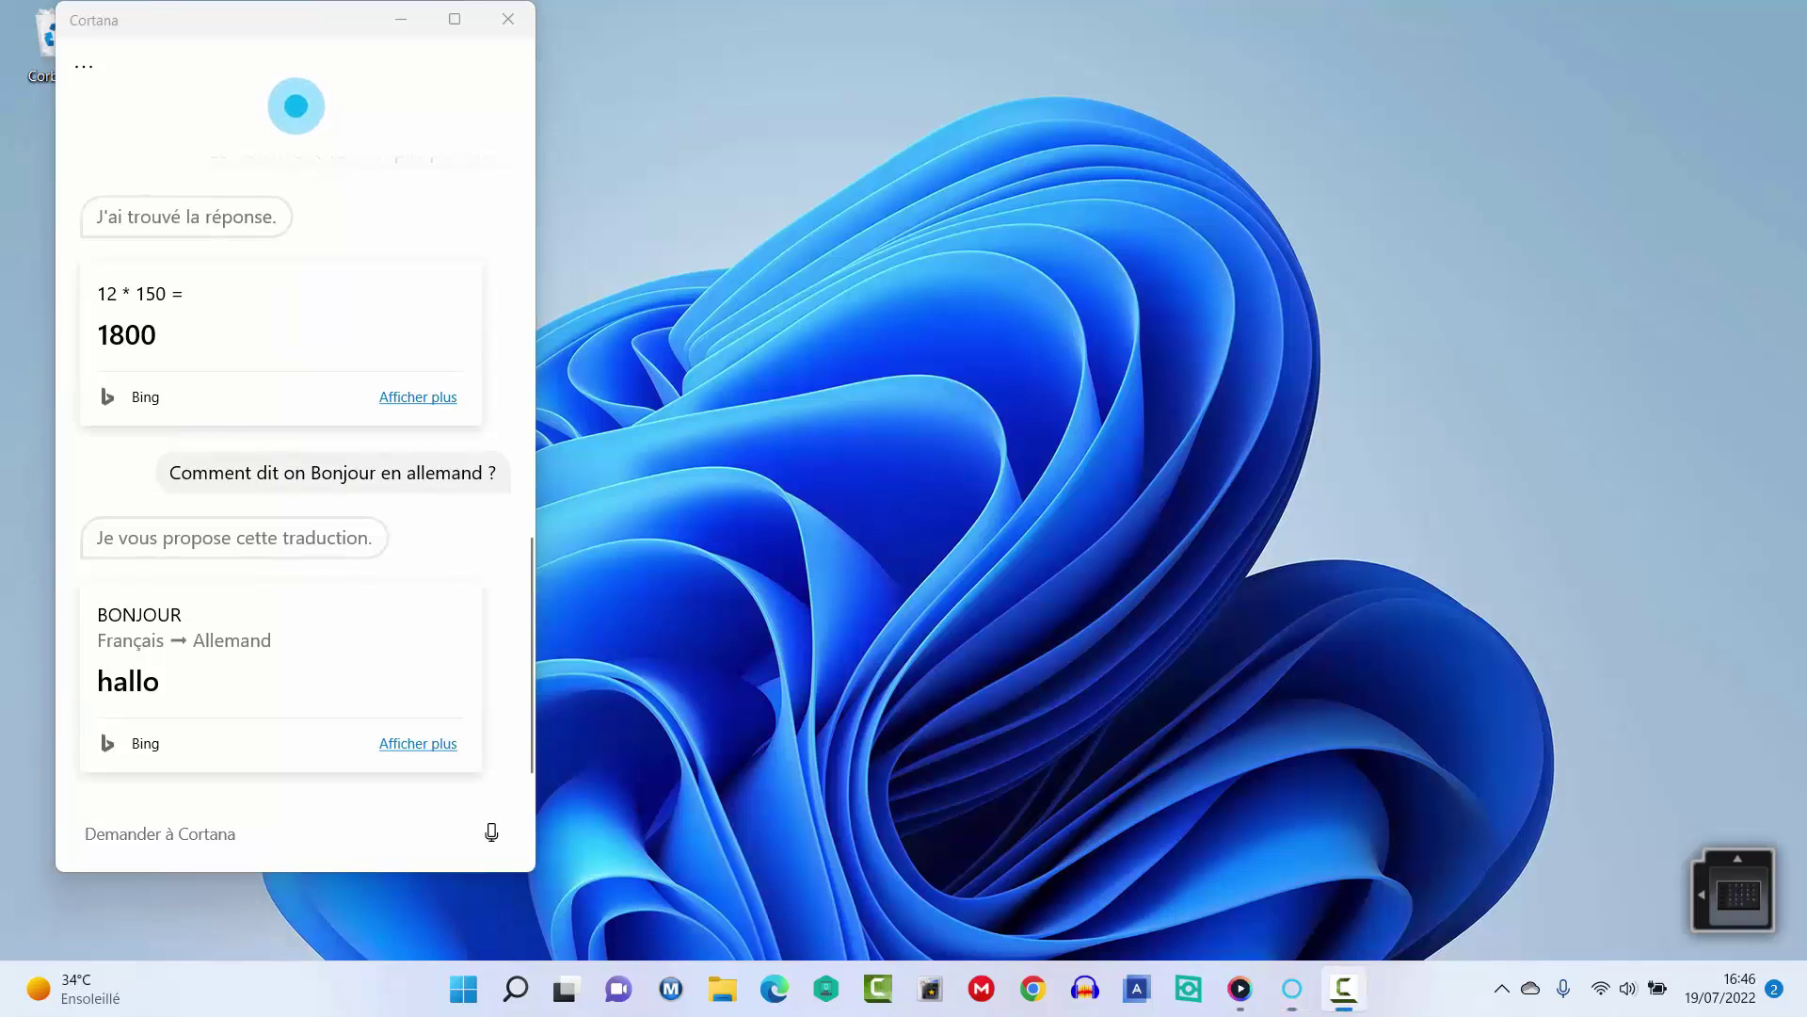
click(485, 833)
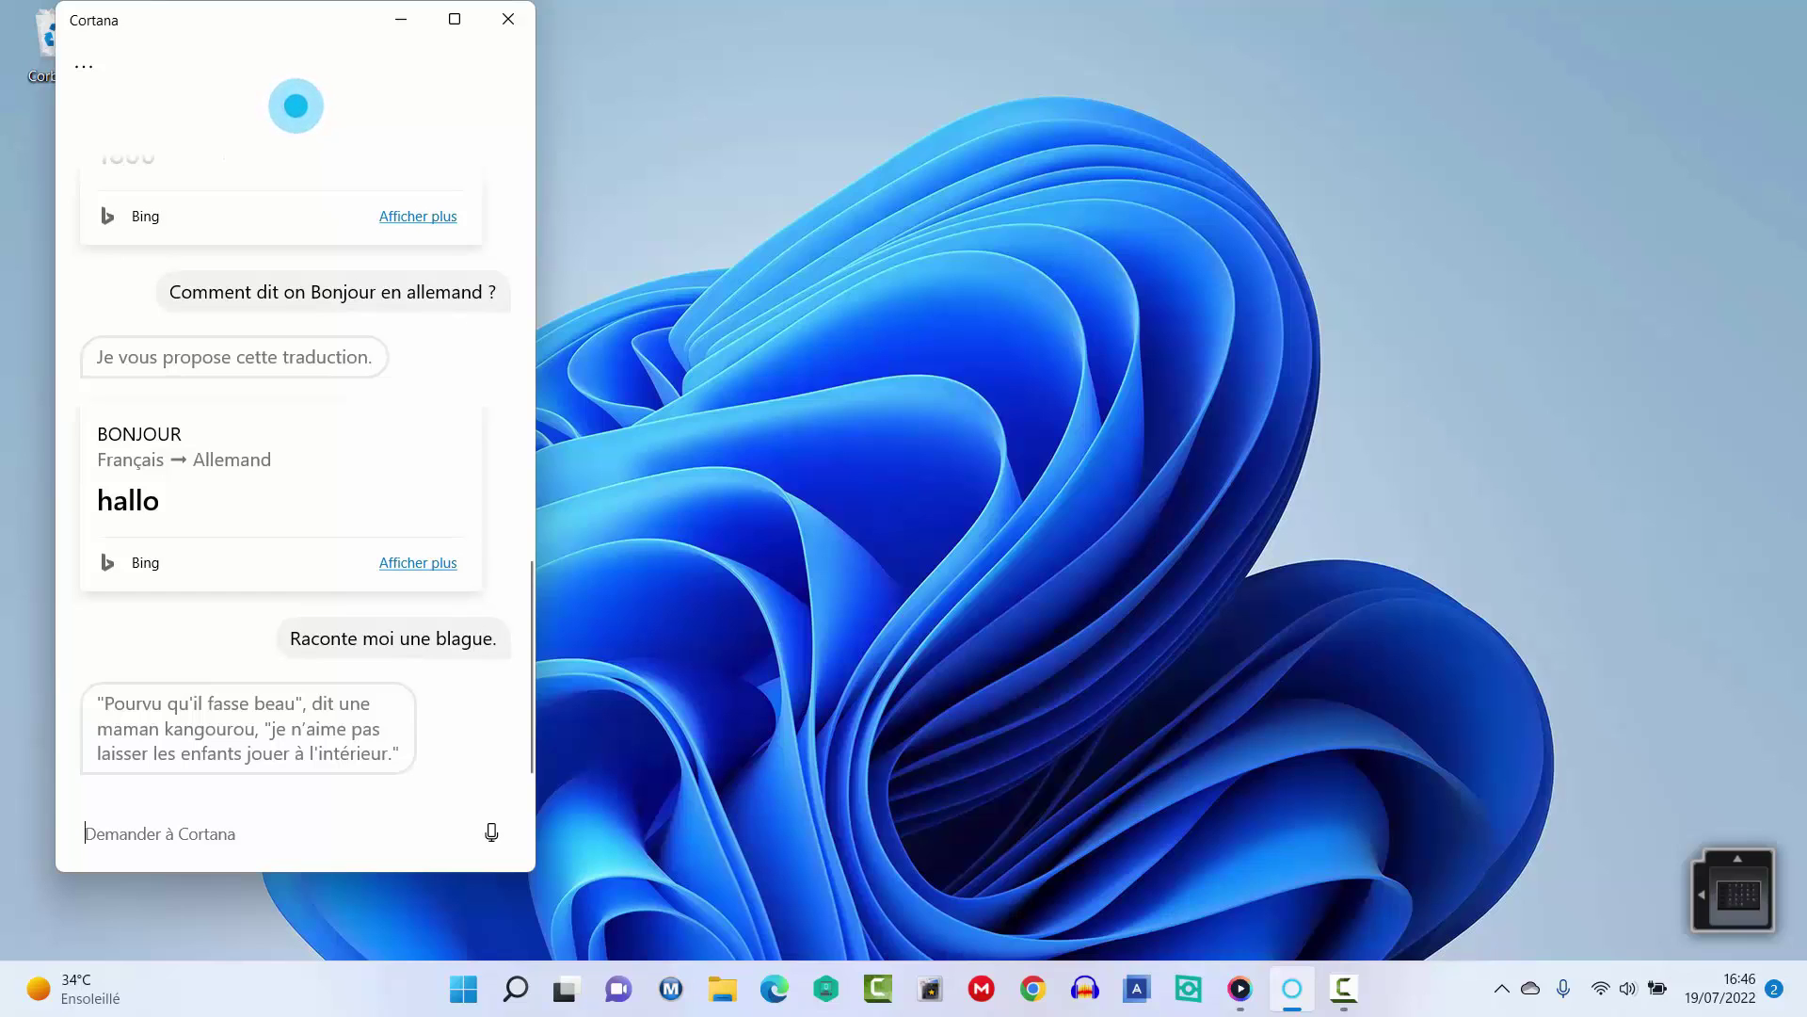
key(F10)
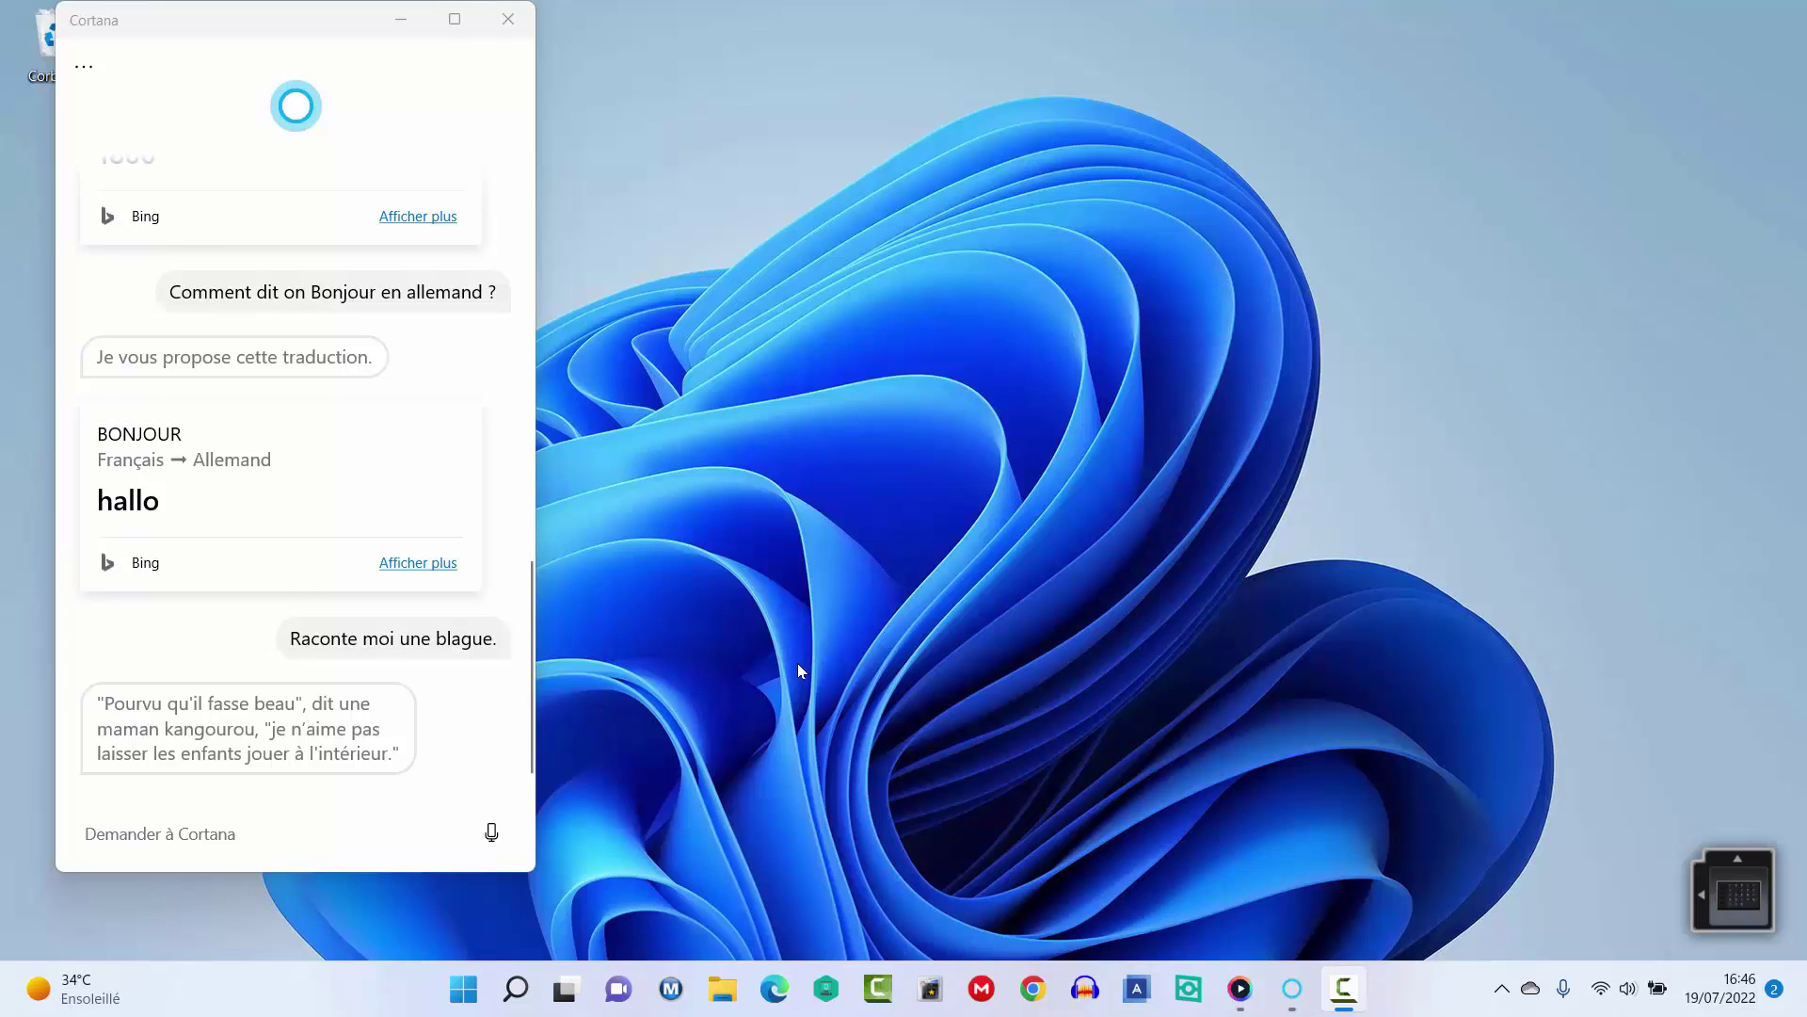
click(492, 832)
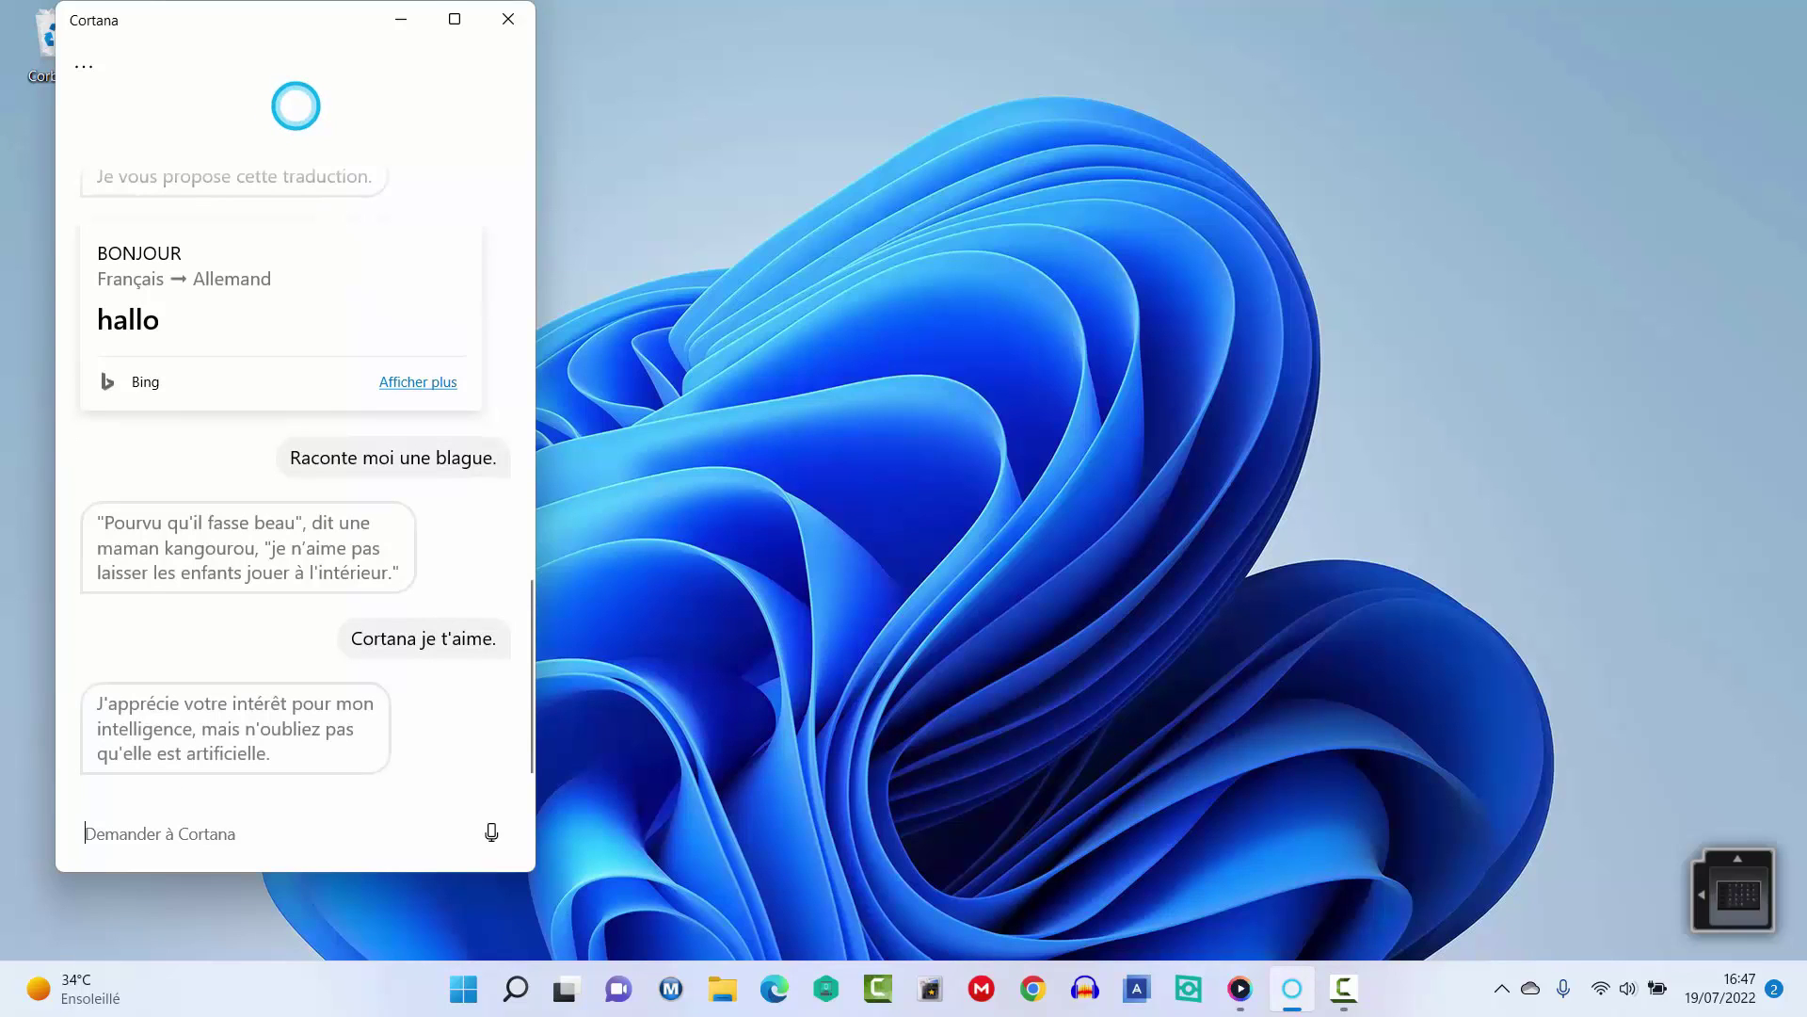
key(alt+Tab)
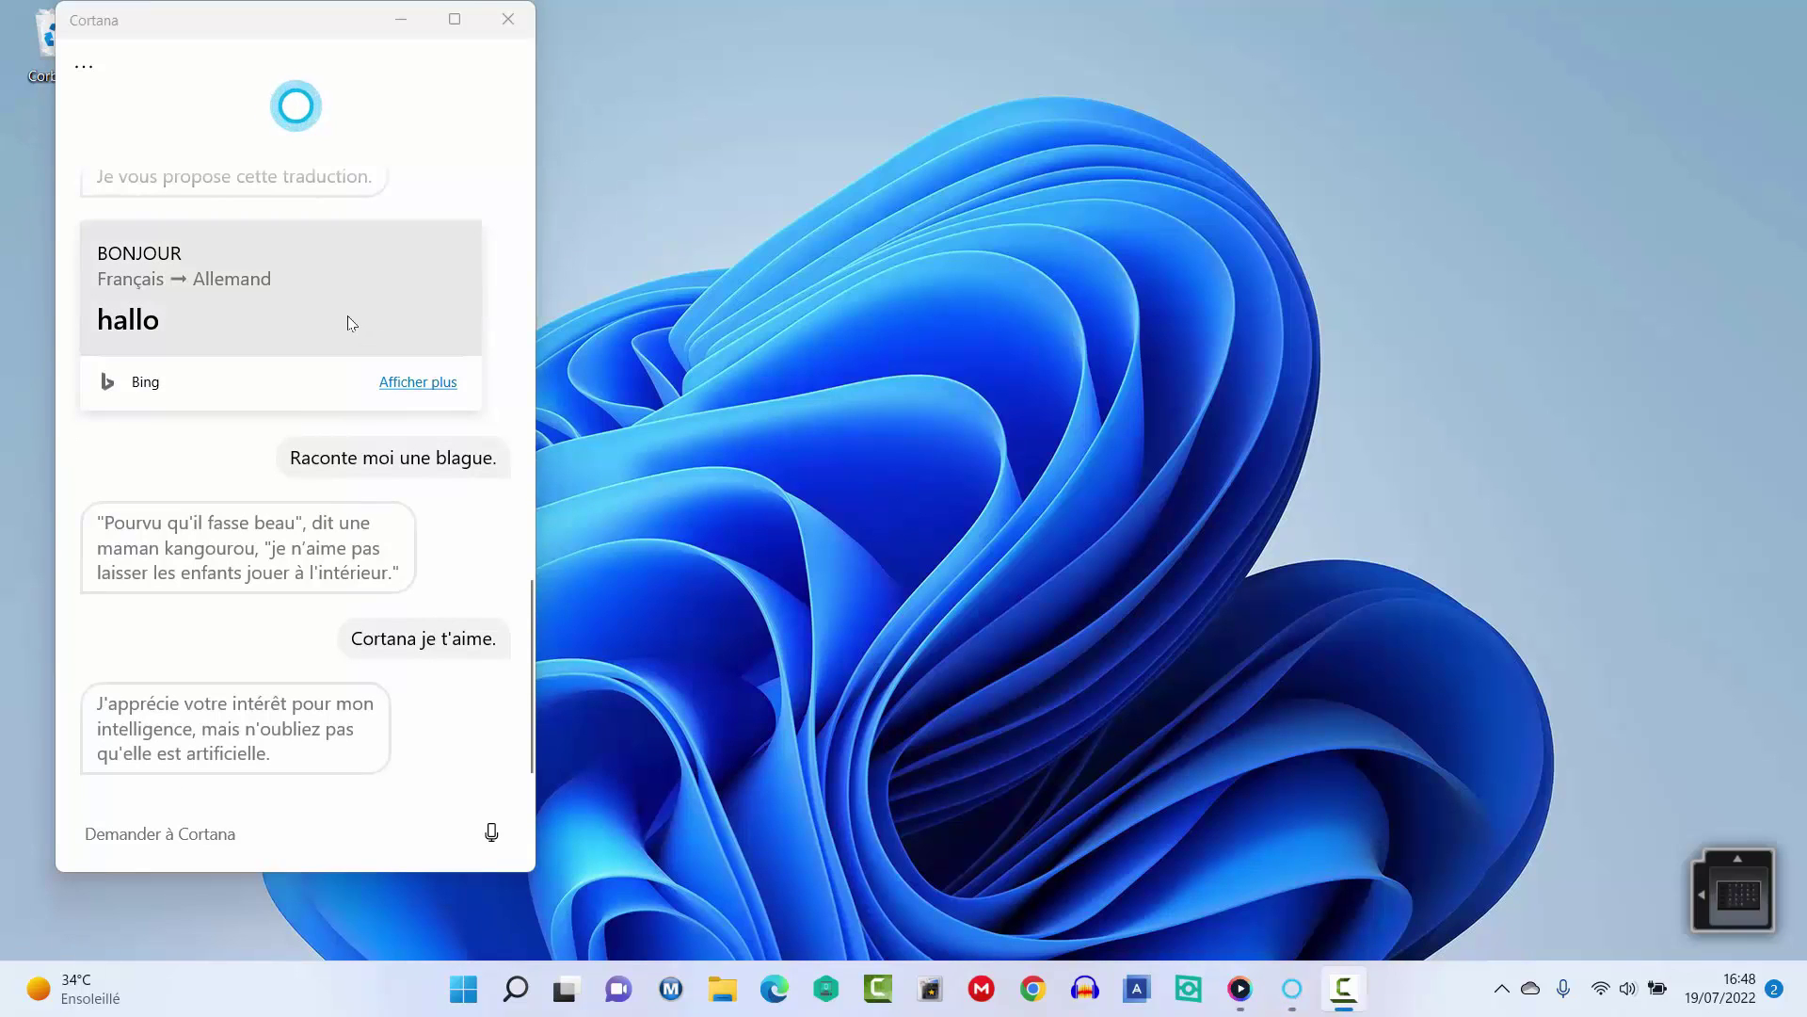
Open Cortana's settings and review the Microphone and Activation vocale pages.
click(85, 67)
click(146, 180)
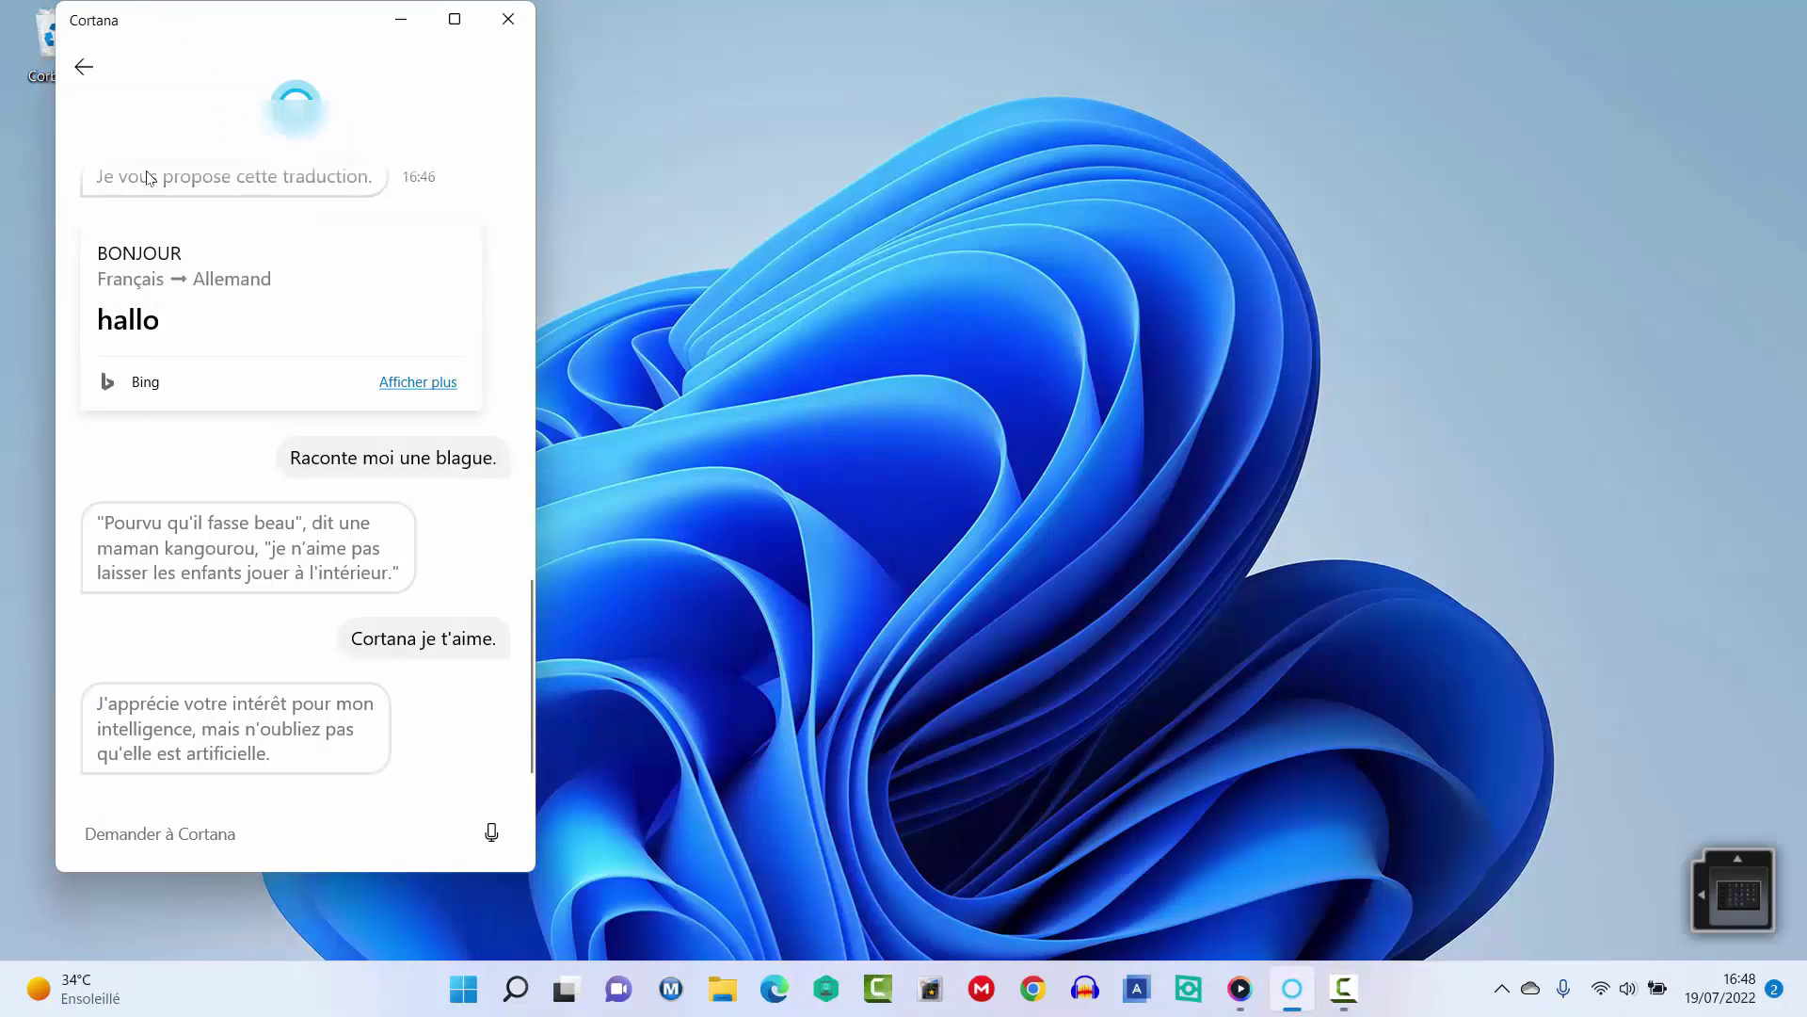
click(136, 284)
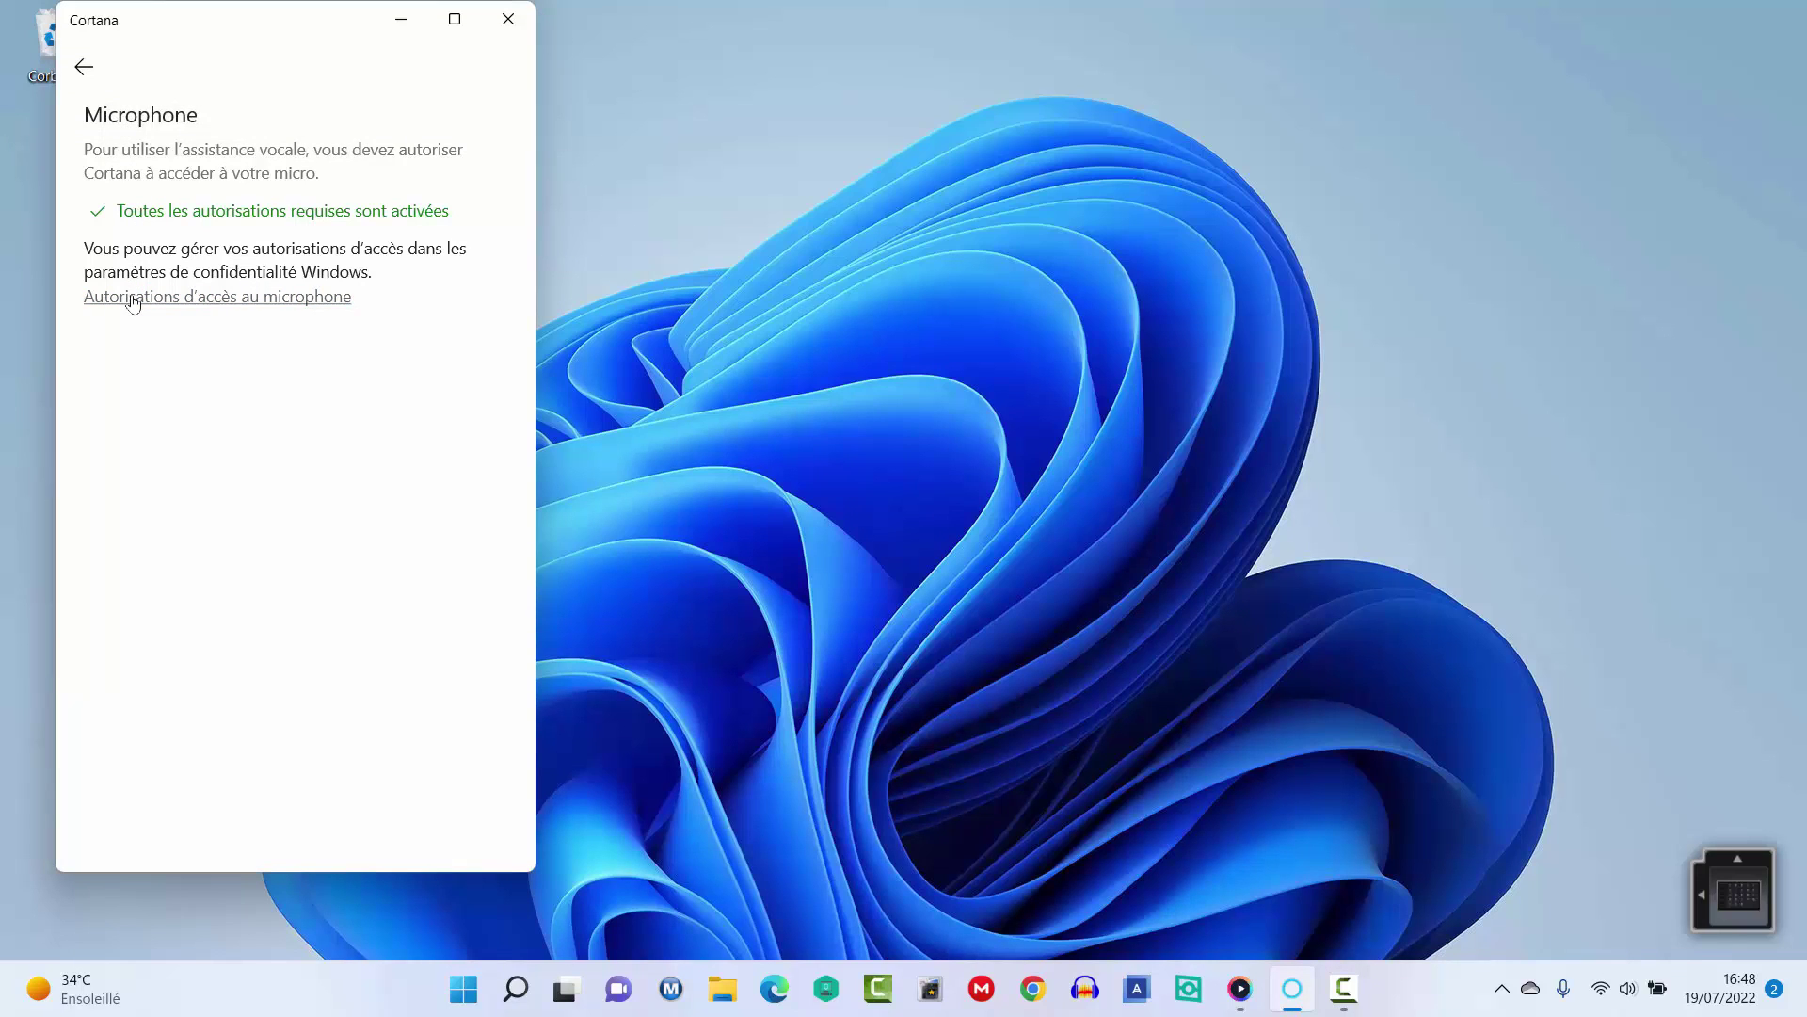
click(84, 67)
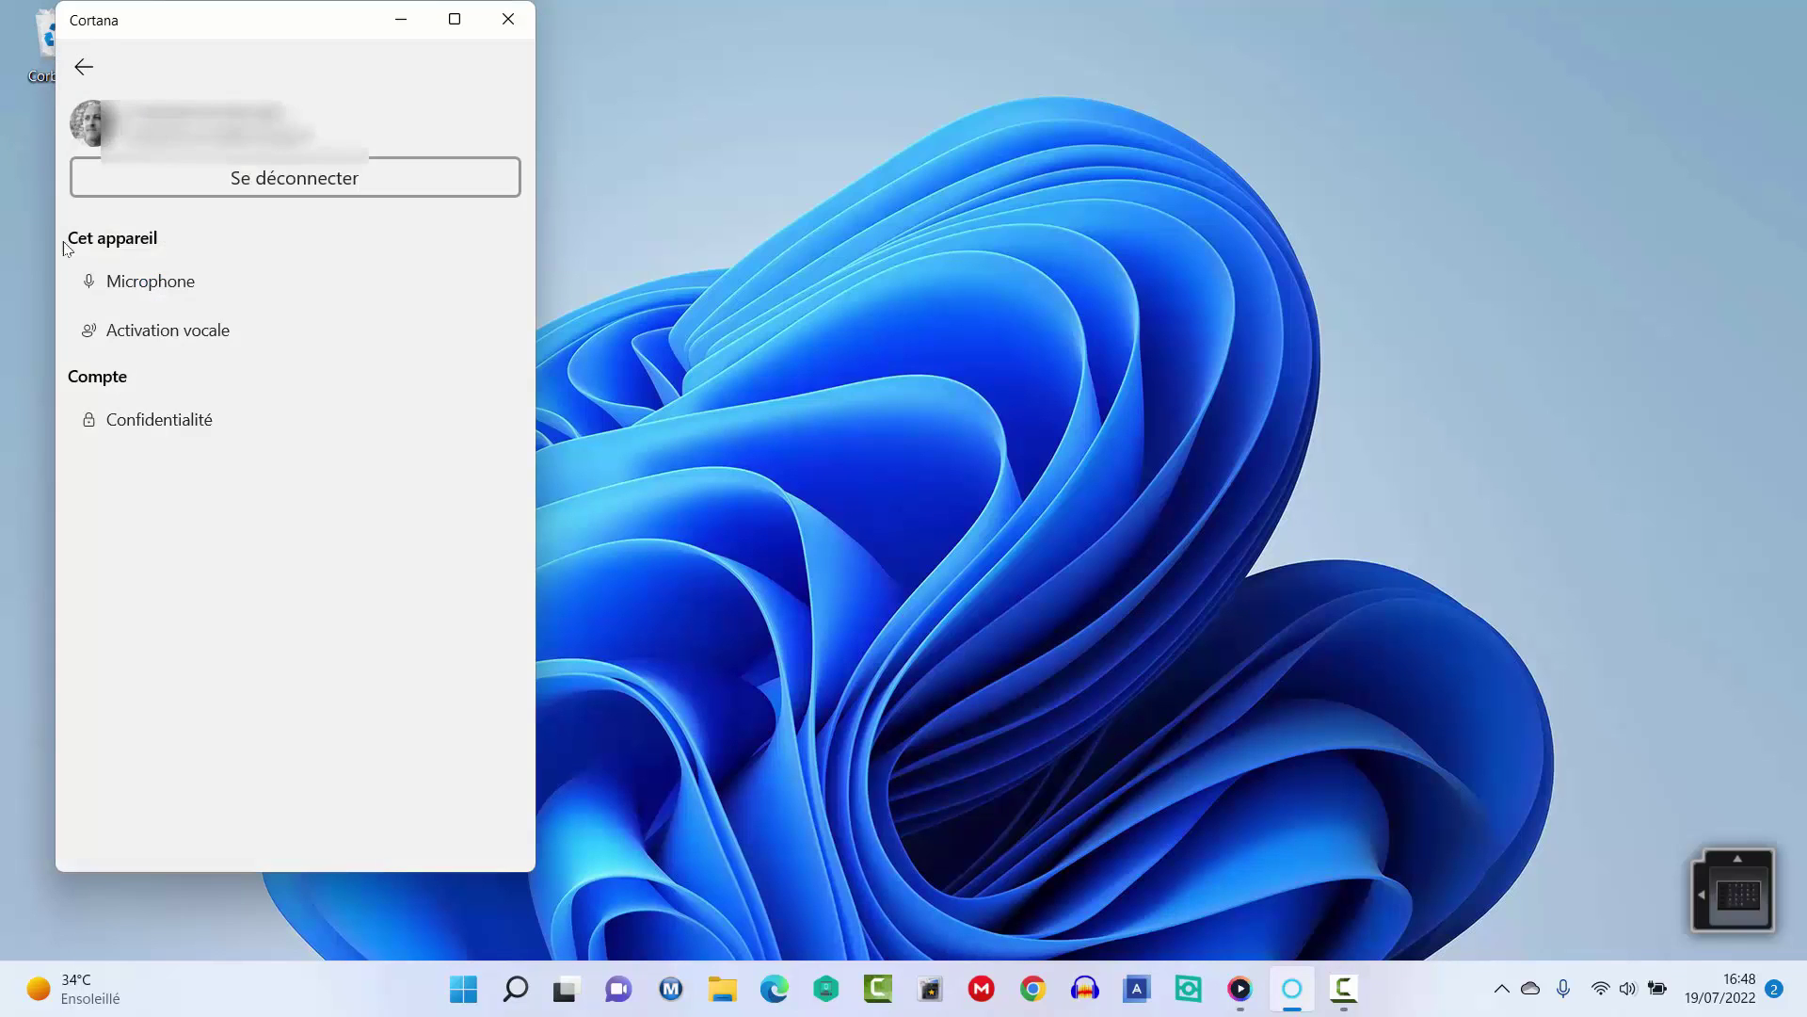
click(199, 338)
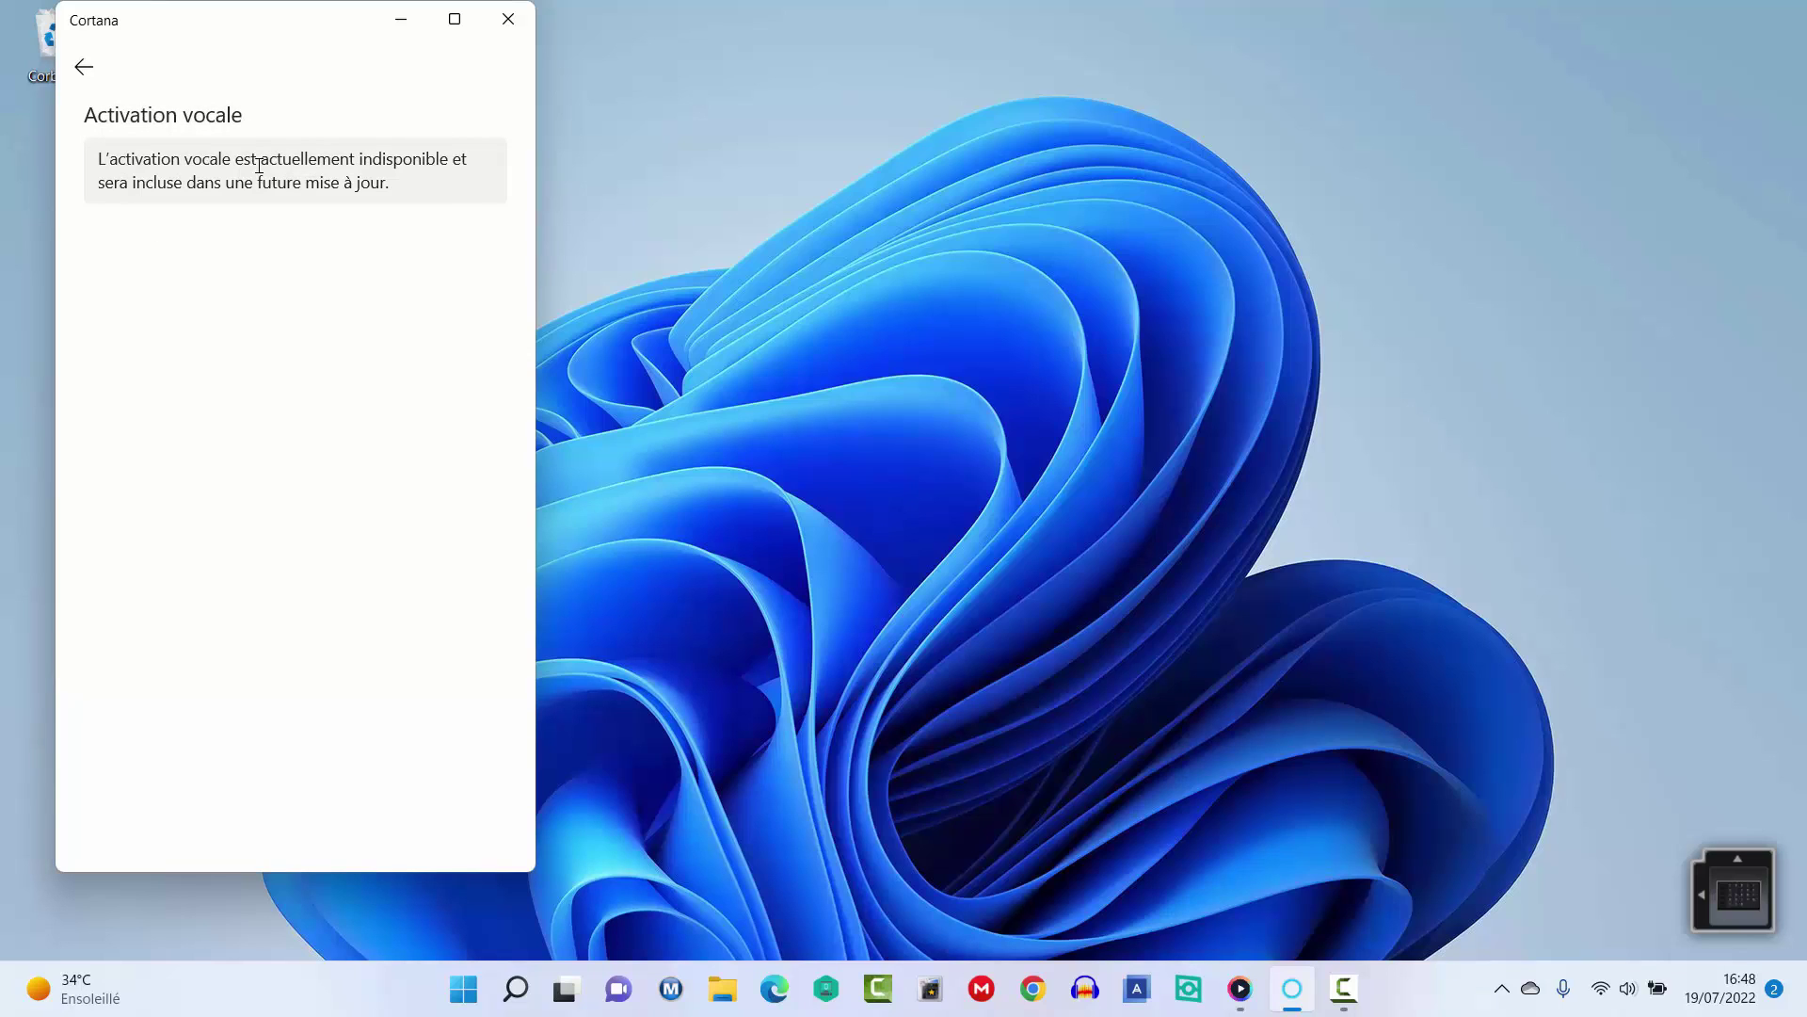
click(92, 73)
Clear the conversation history under Confidentialité and return to Cortana's main view.
click(154, 420)
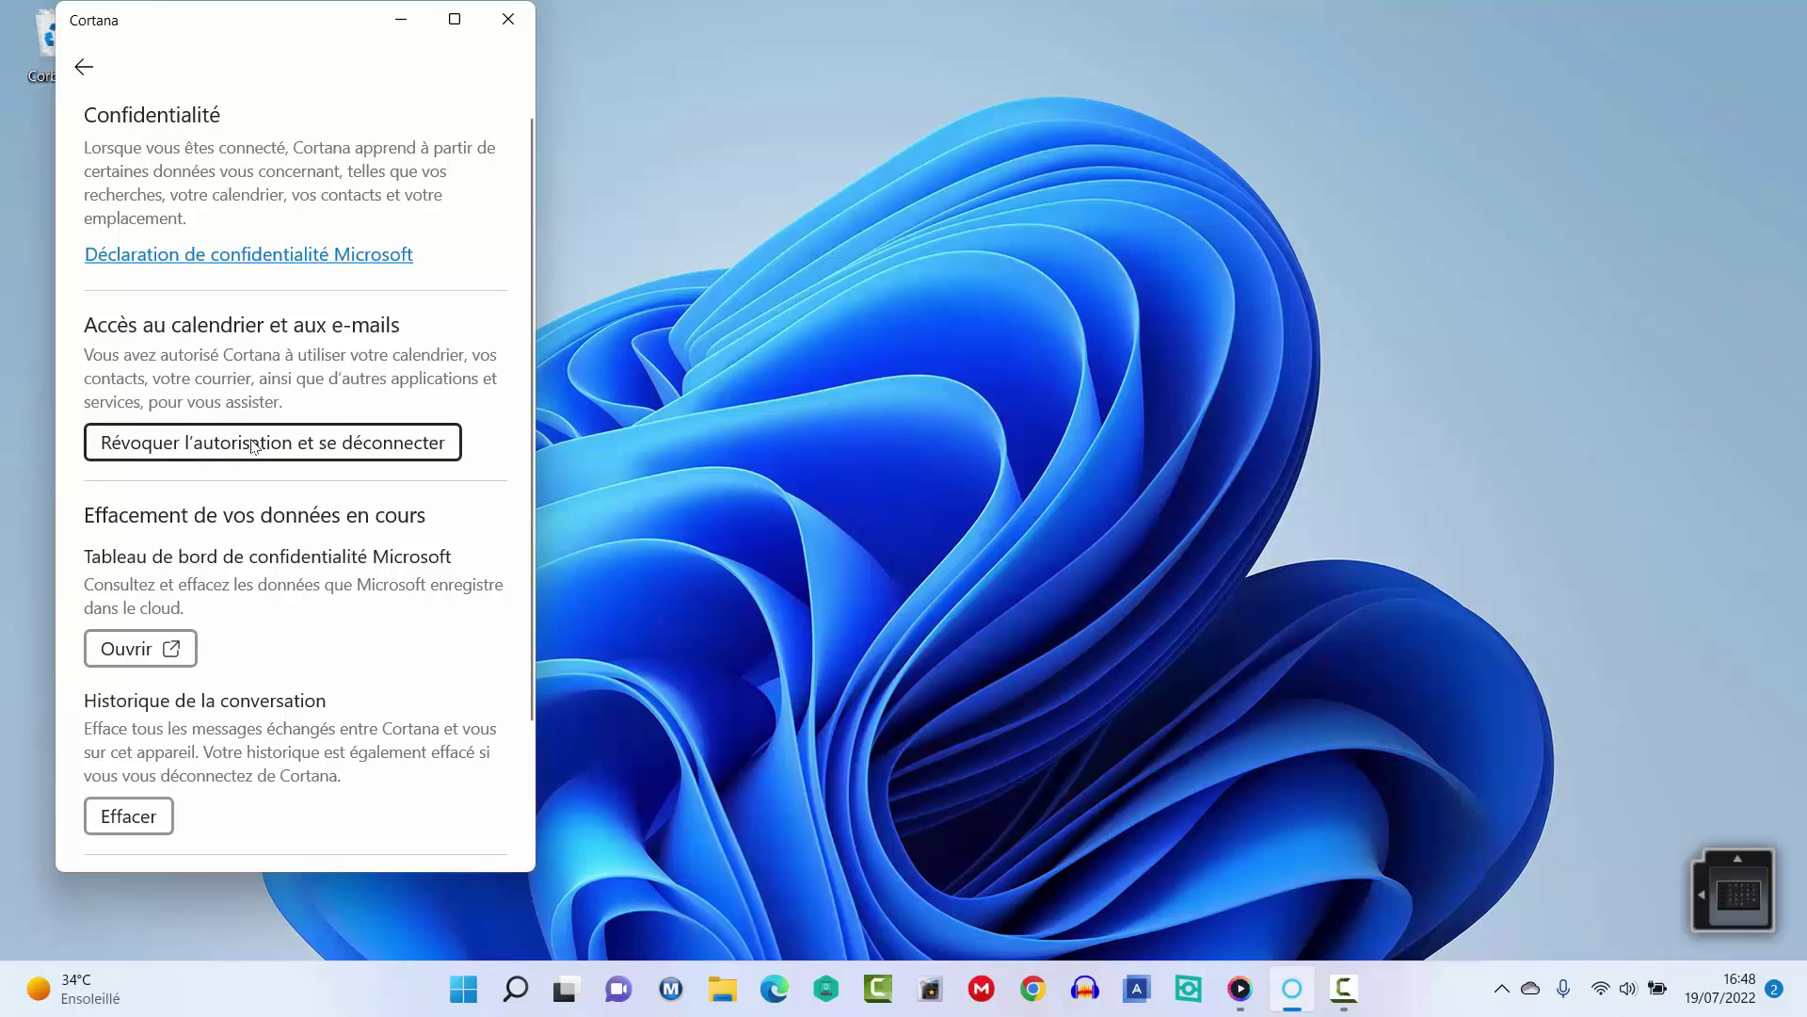
click(716, 609)
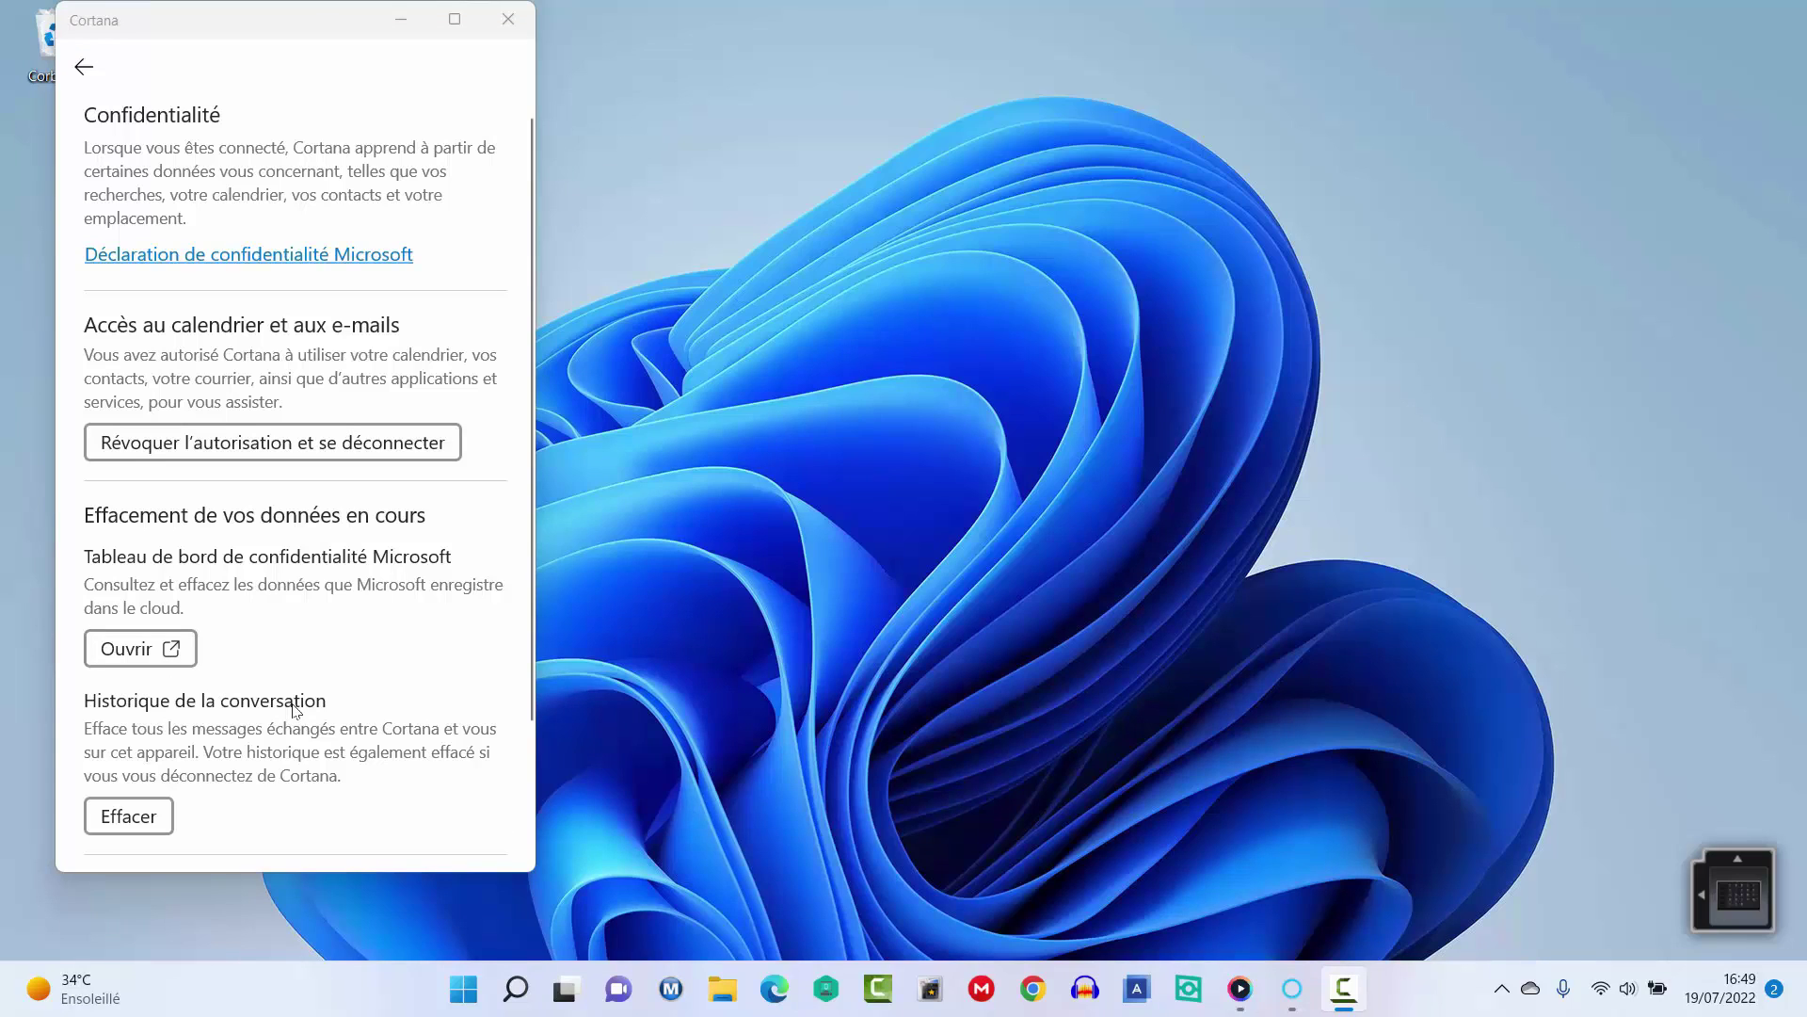
click(128, 819)
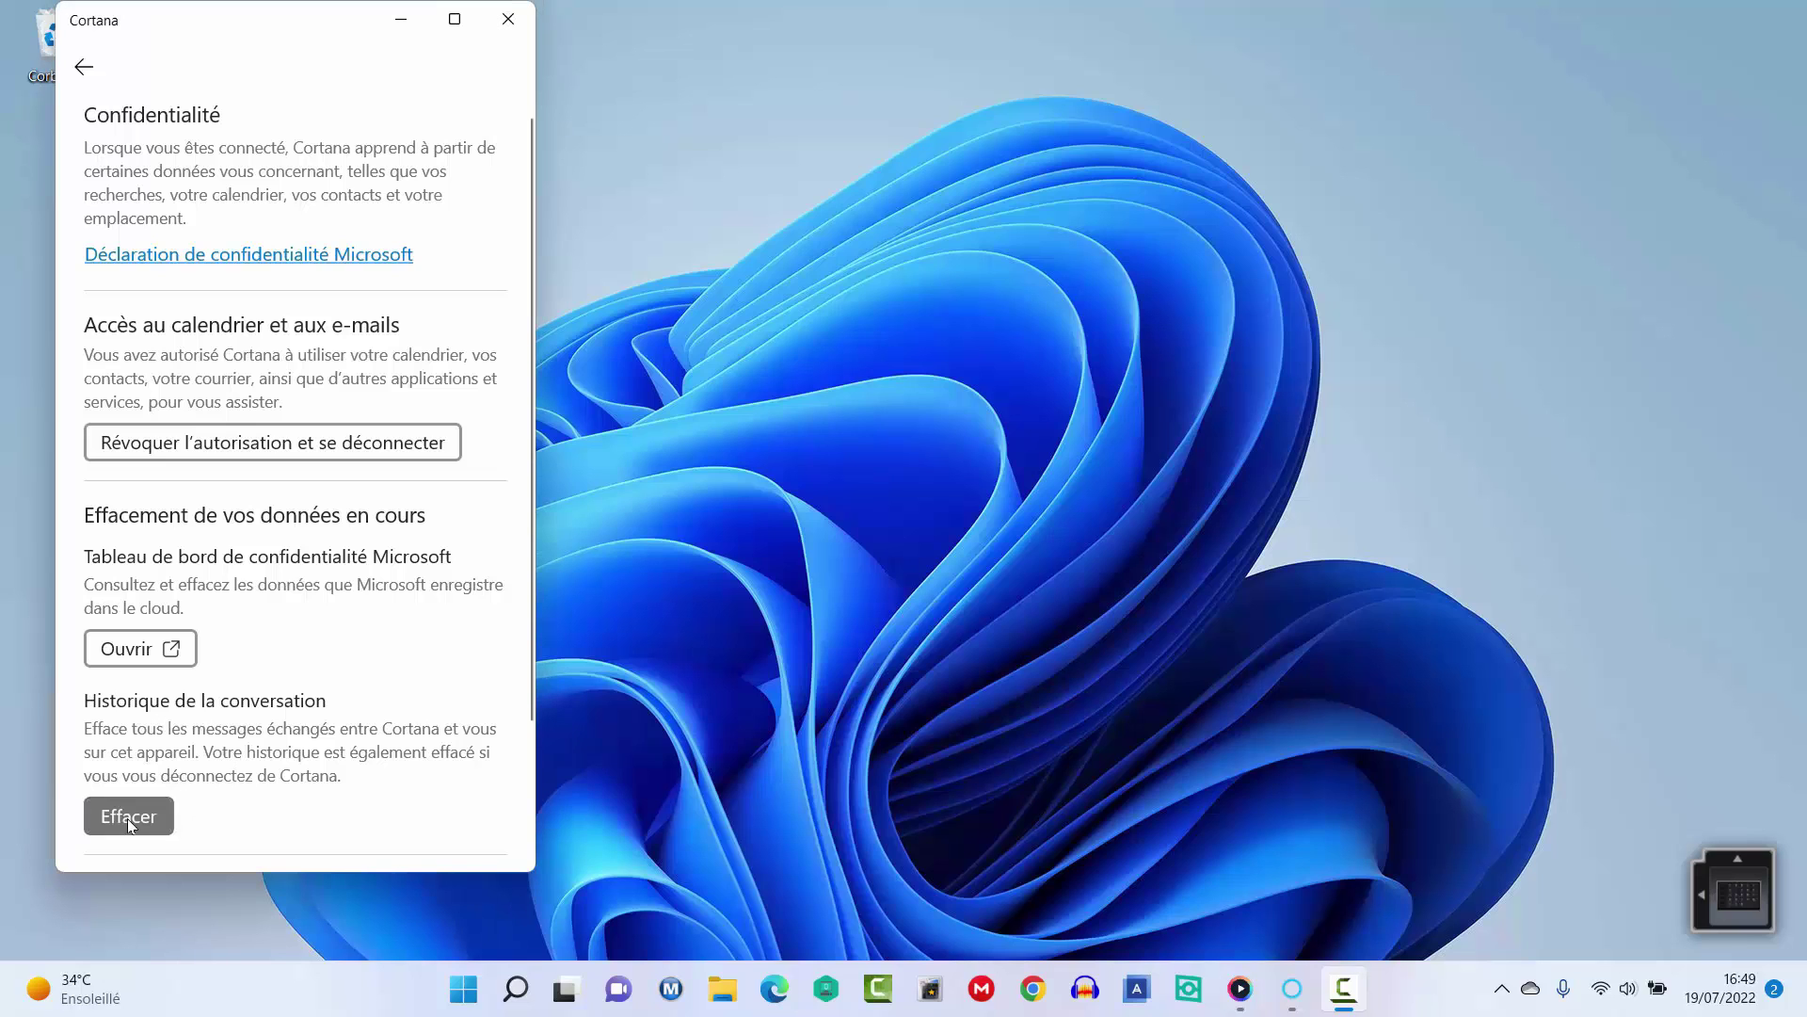
click(254, 518)
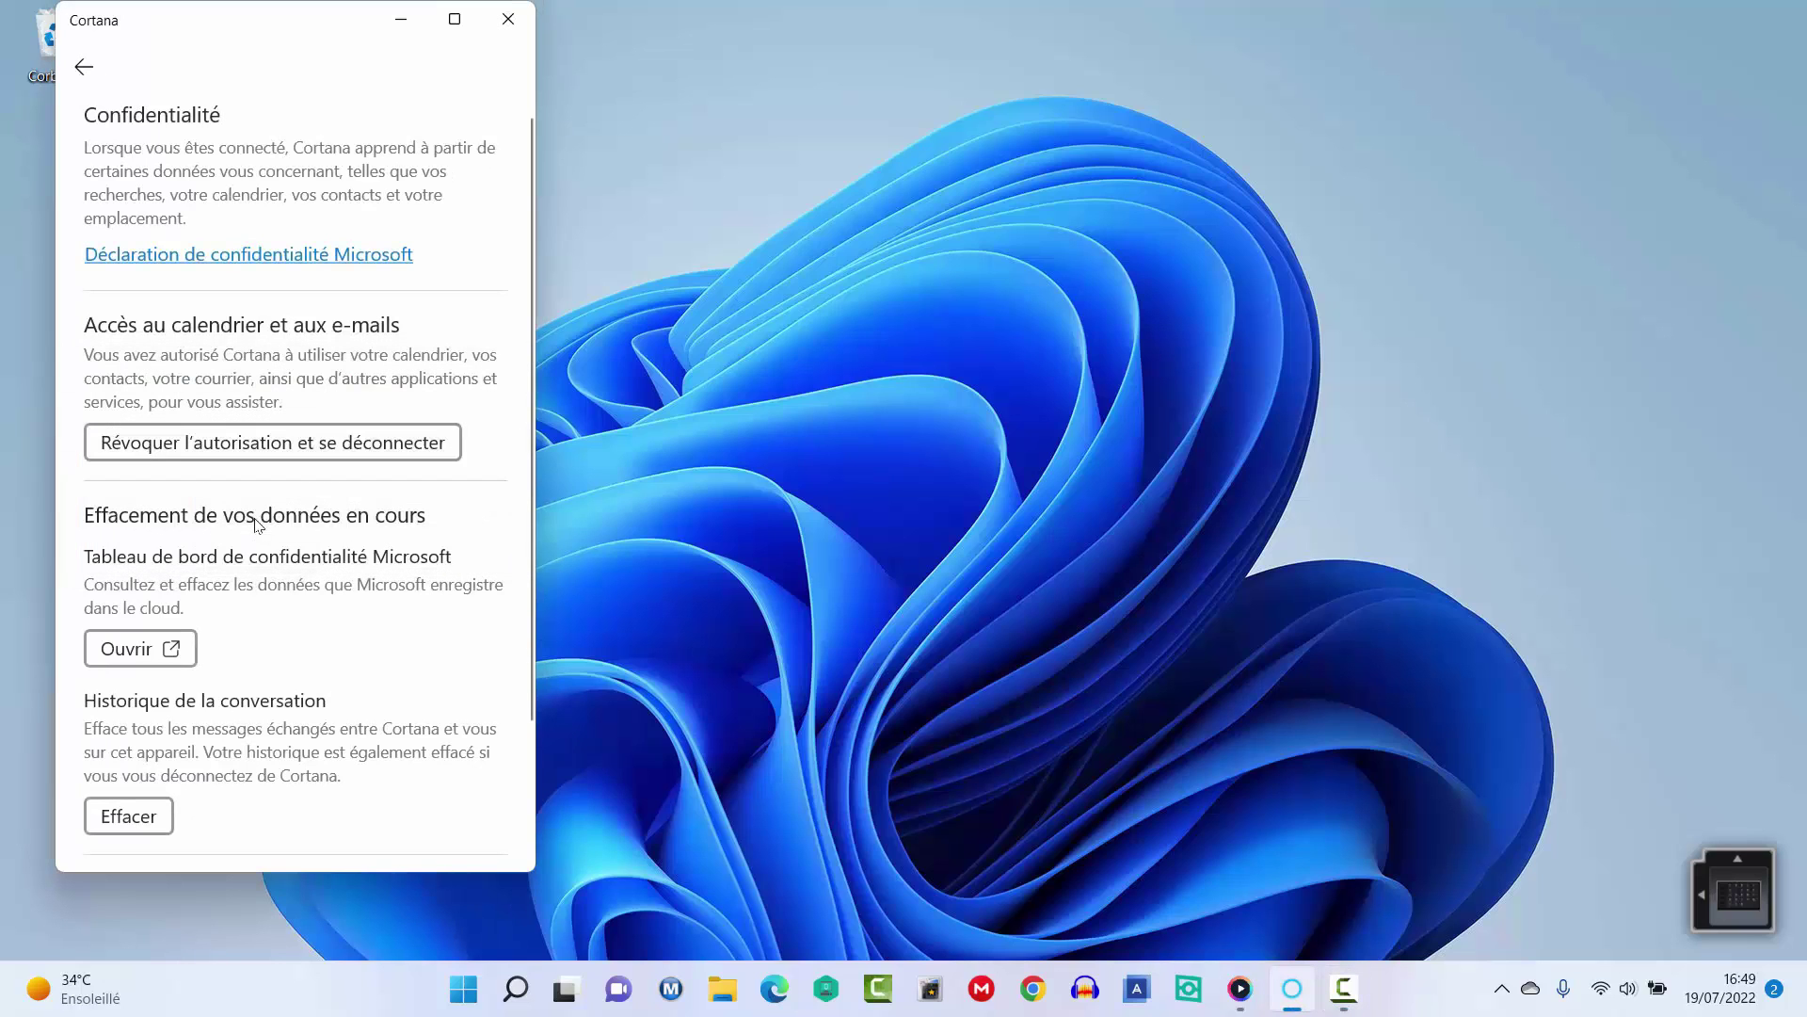
click(85, 67)
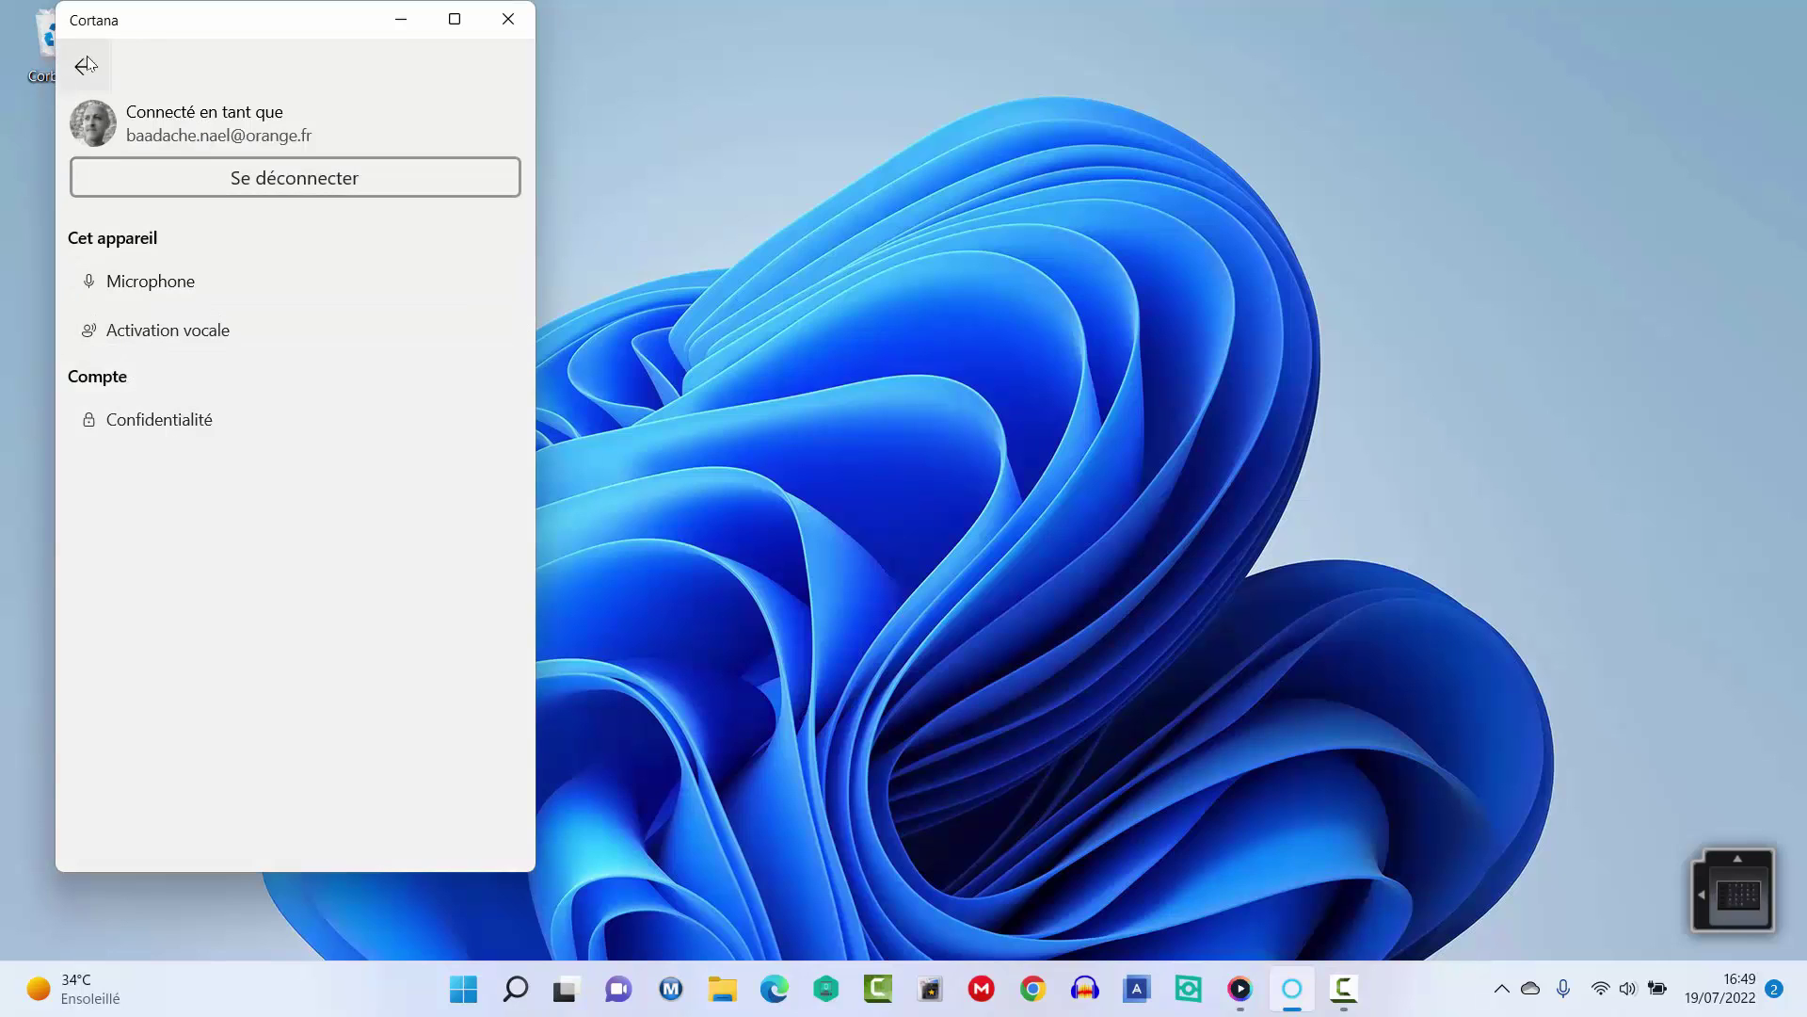
click(85, 66)
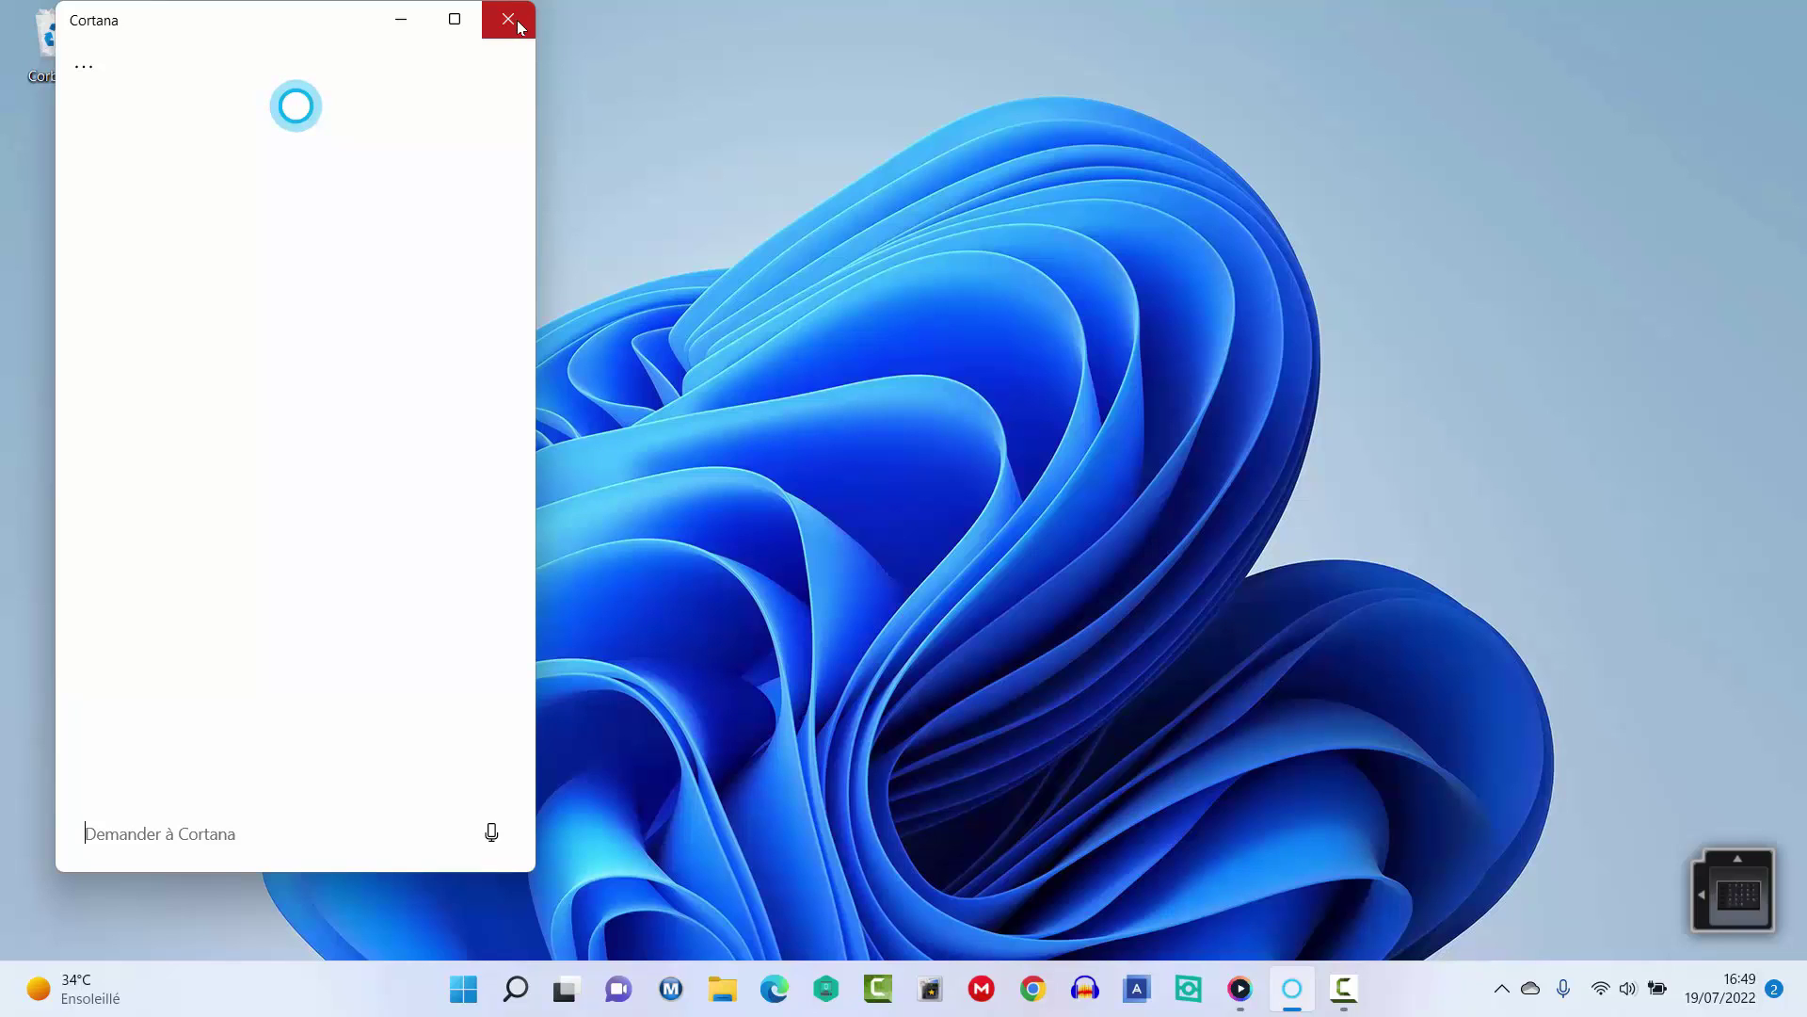
Close the Cortana window, leaving the Windows 11 desktop.
click(508, 19)
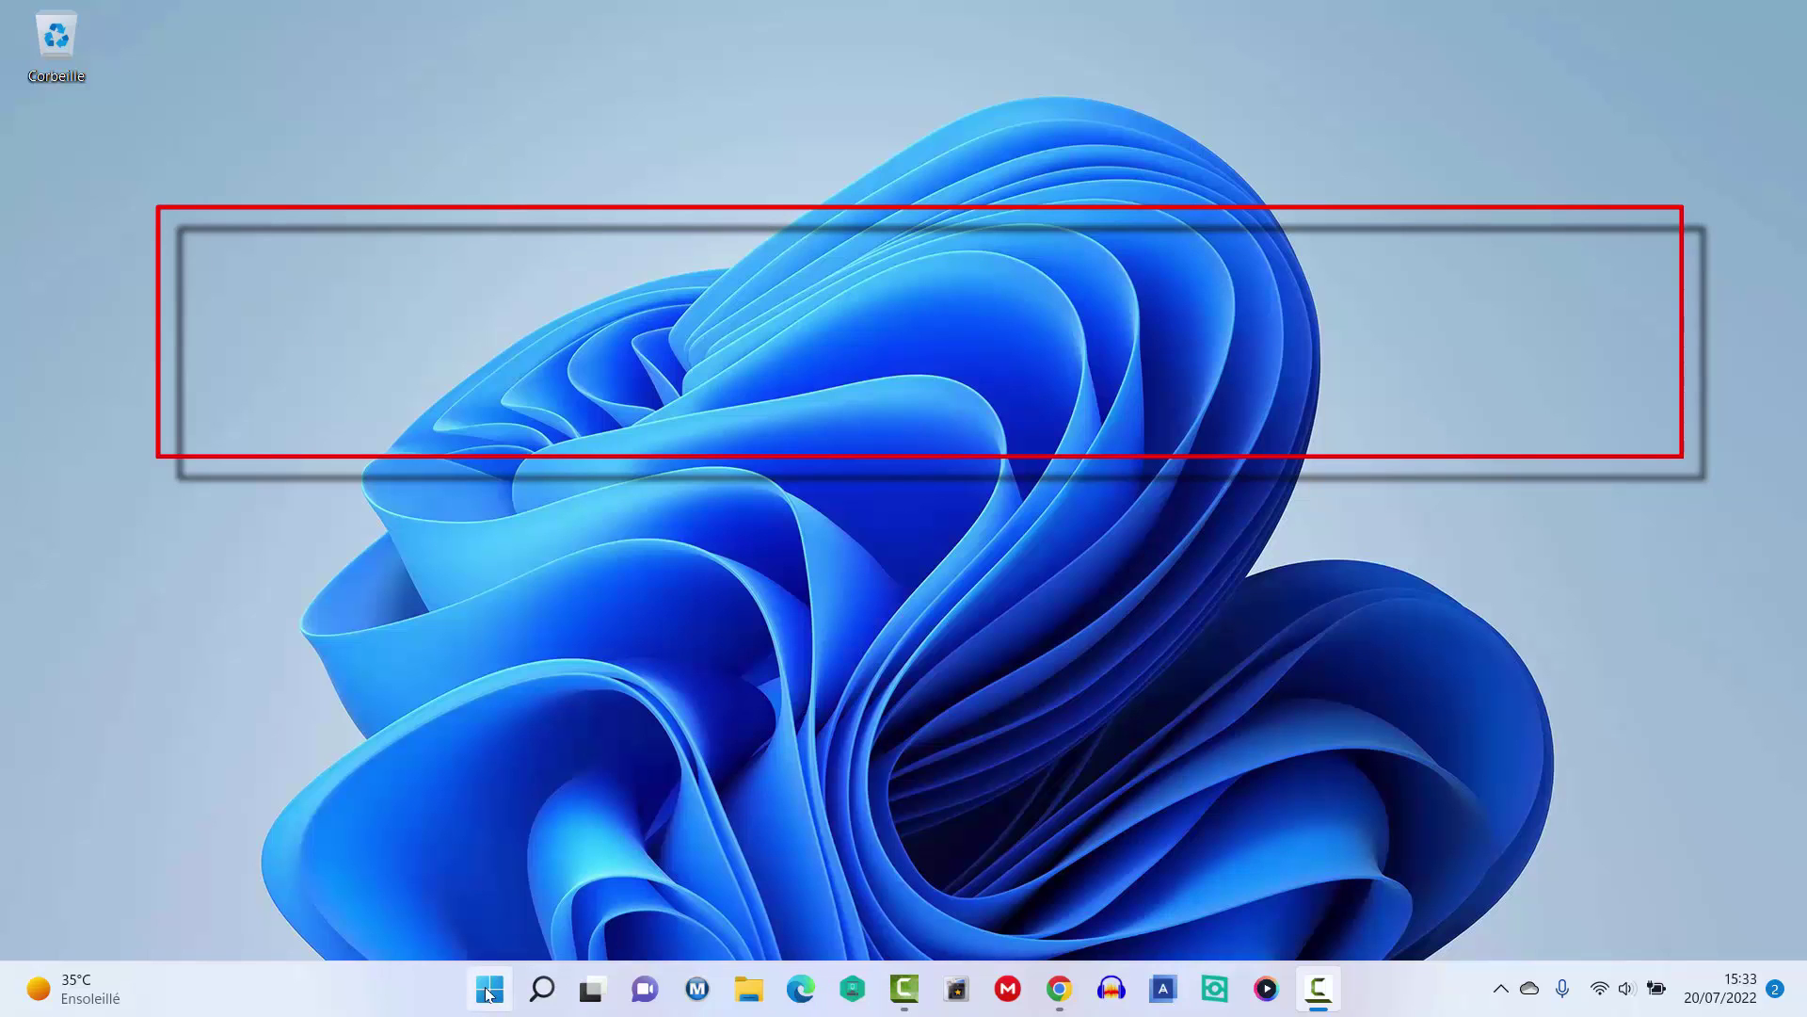
Search the Start menu for 'param' and launch Paramètres.
click(489, 990)
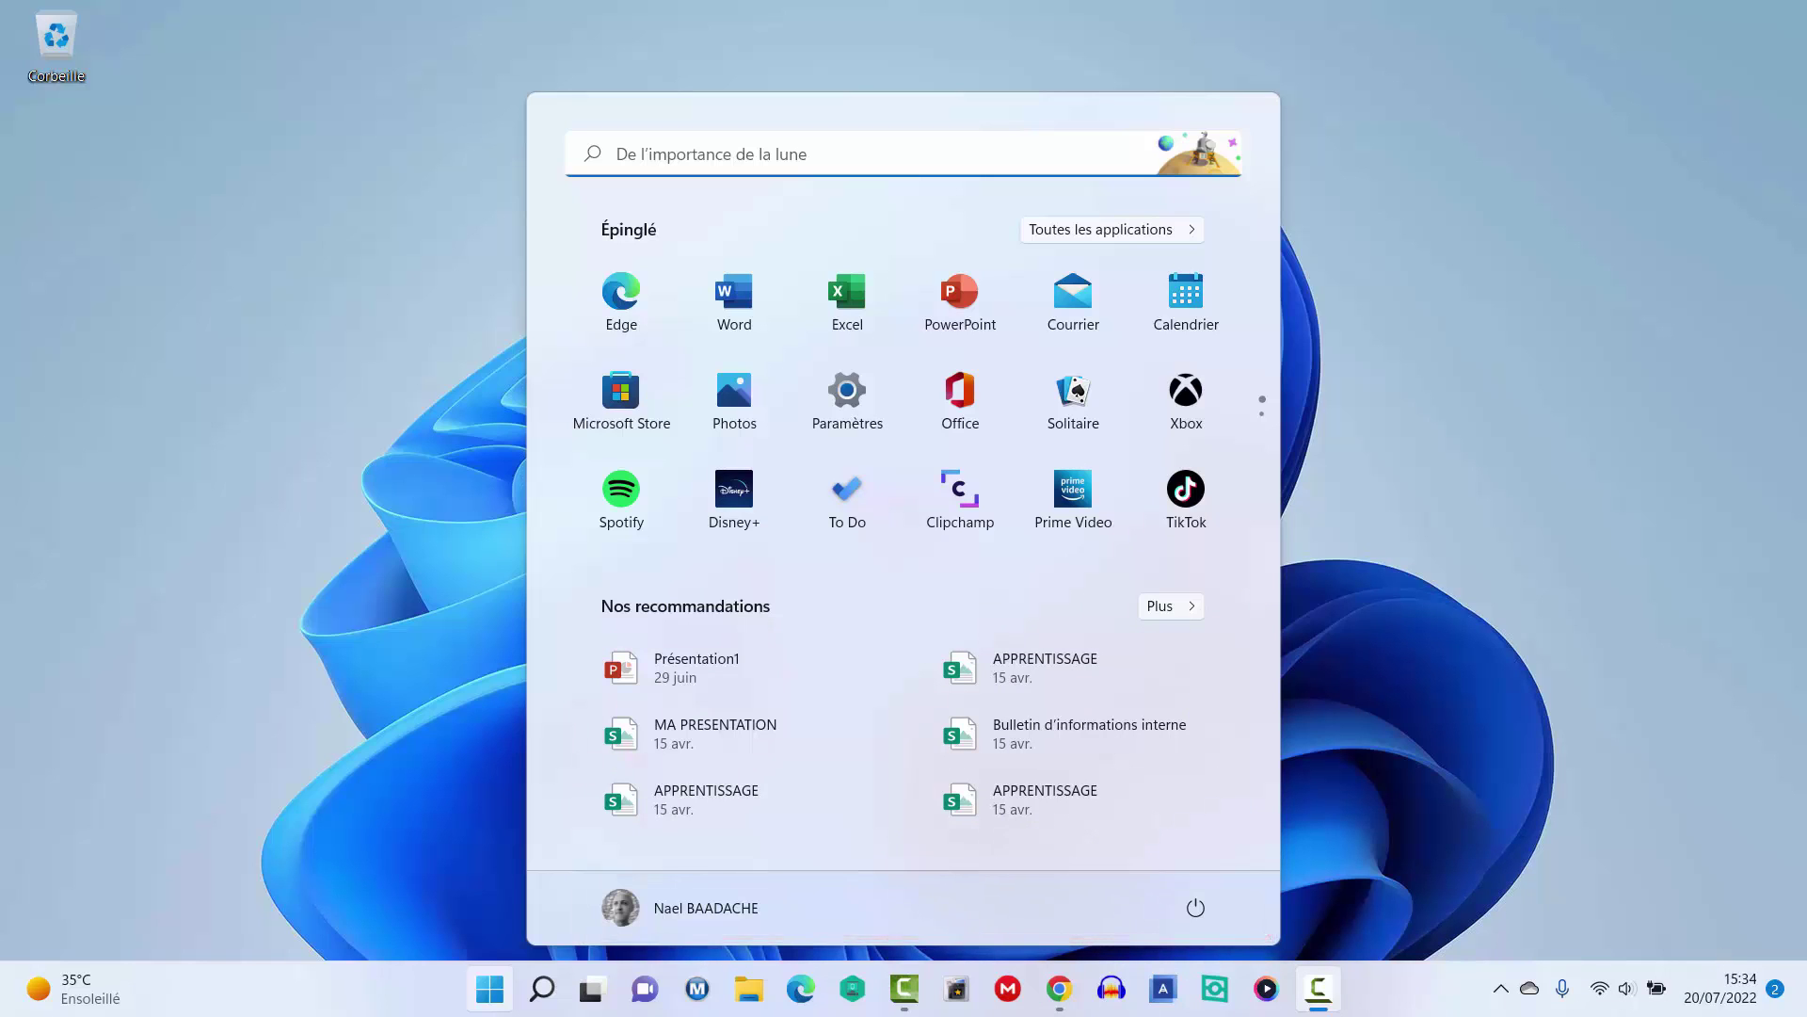
click(500, 993)
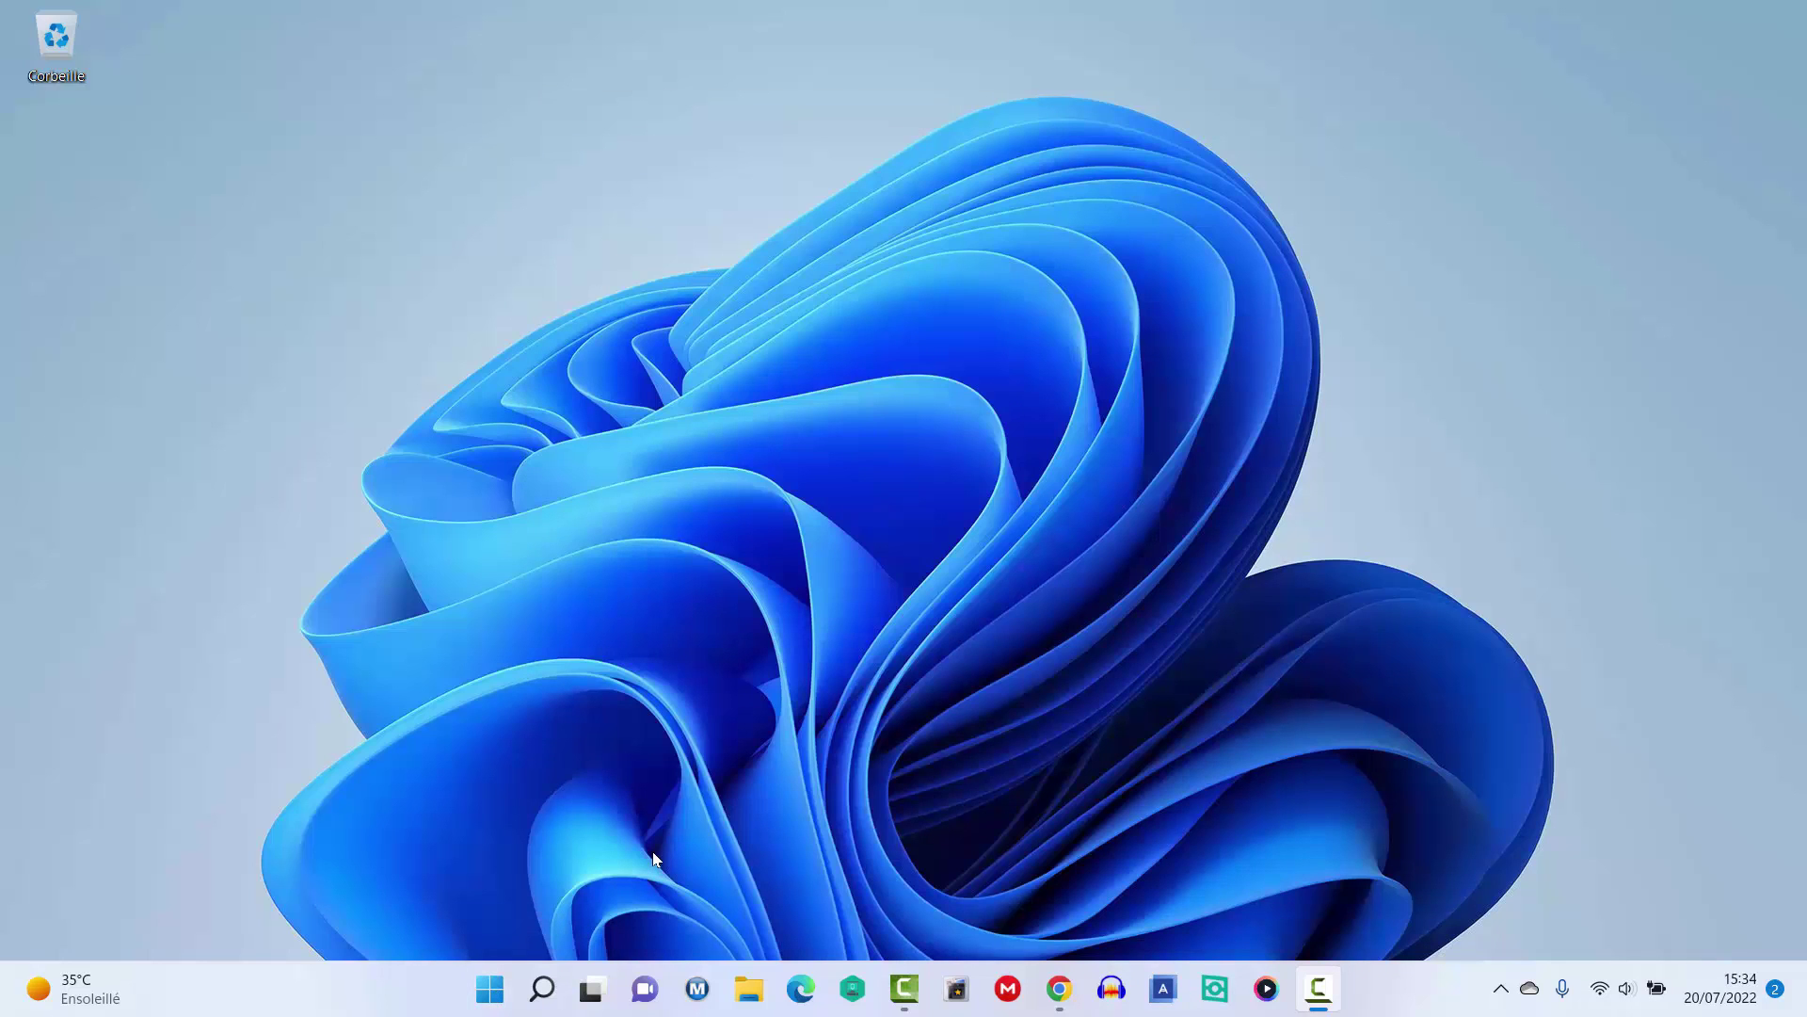
click(490, 989)
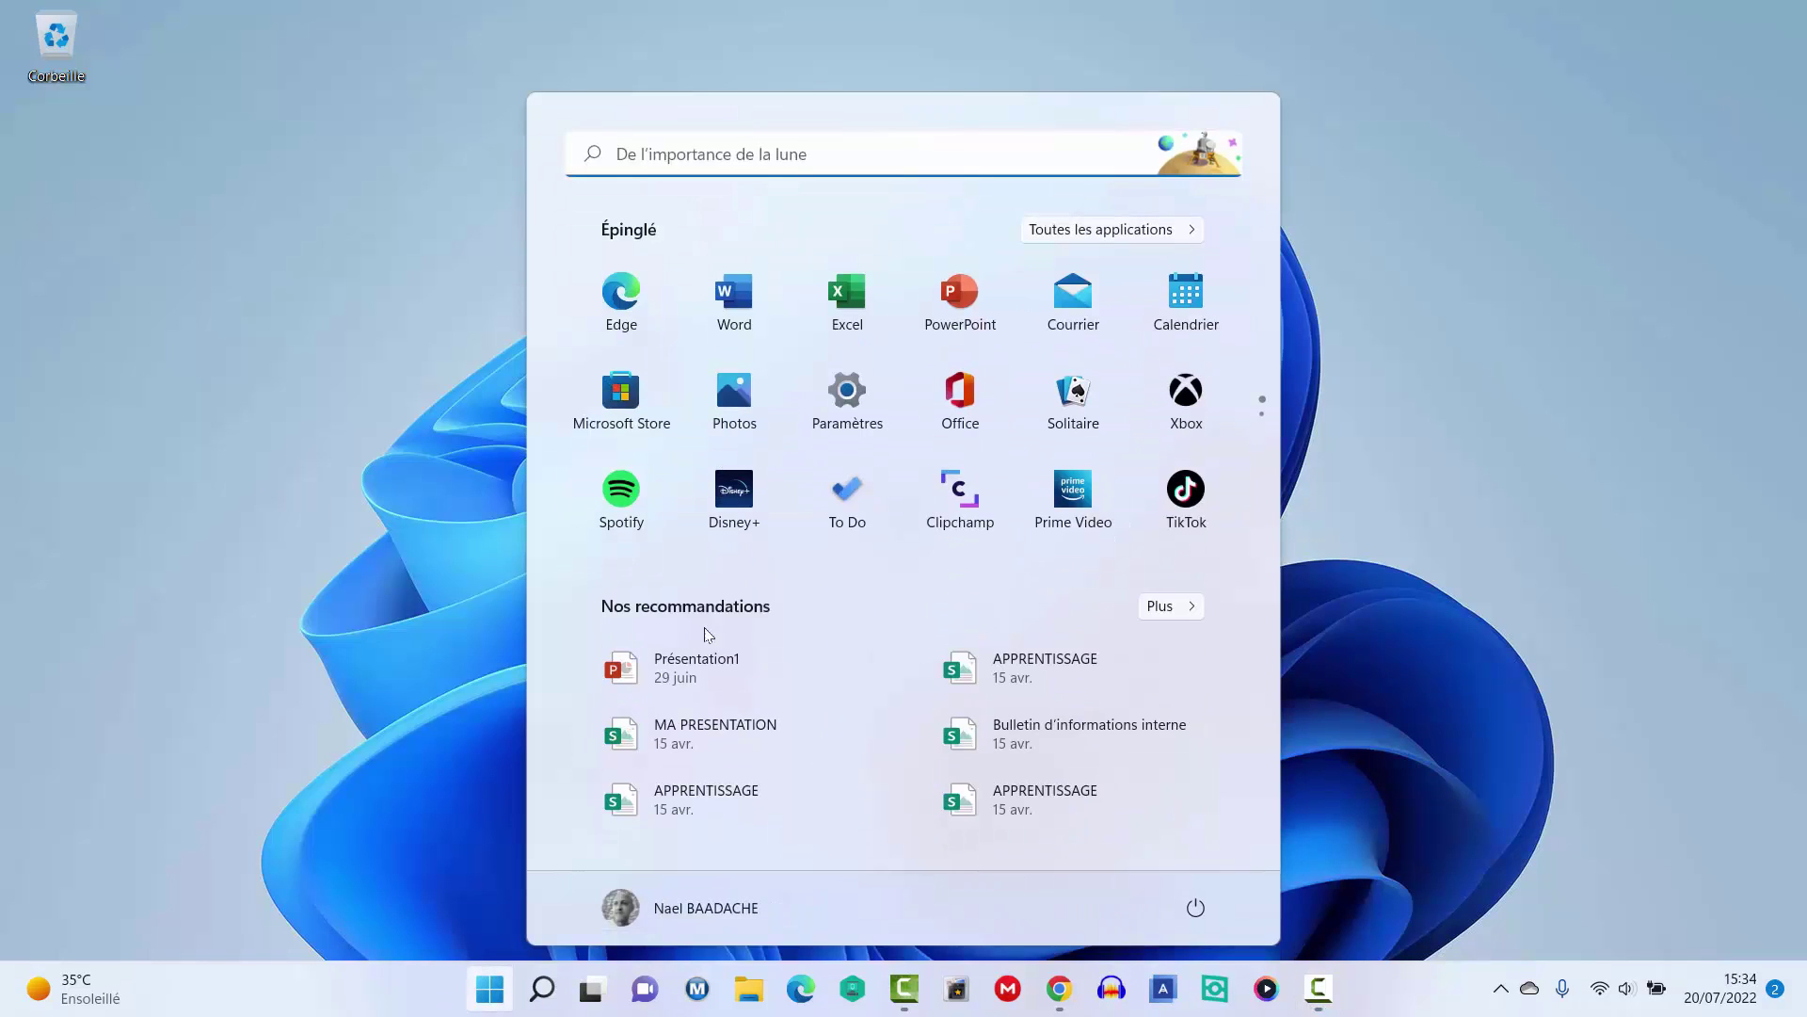
click(667, 154)
text(param)
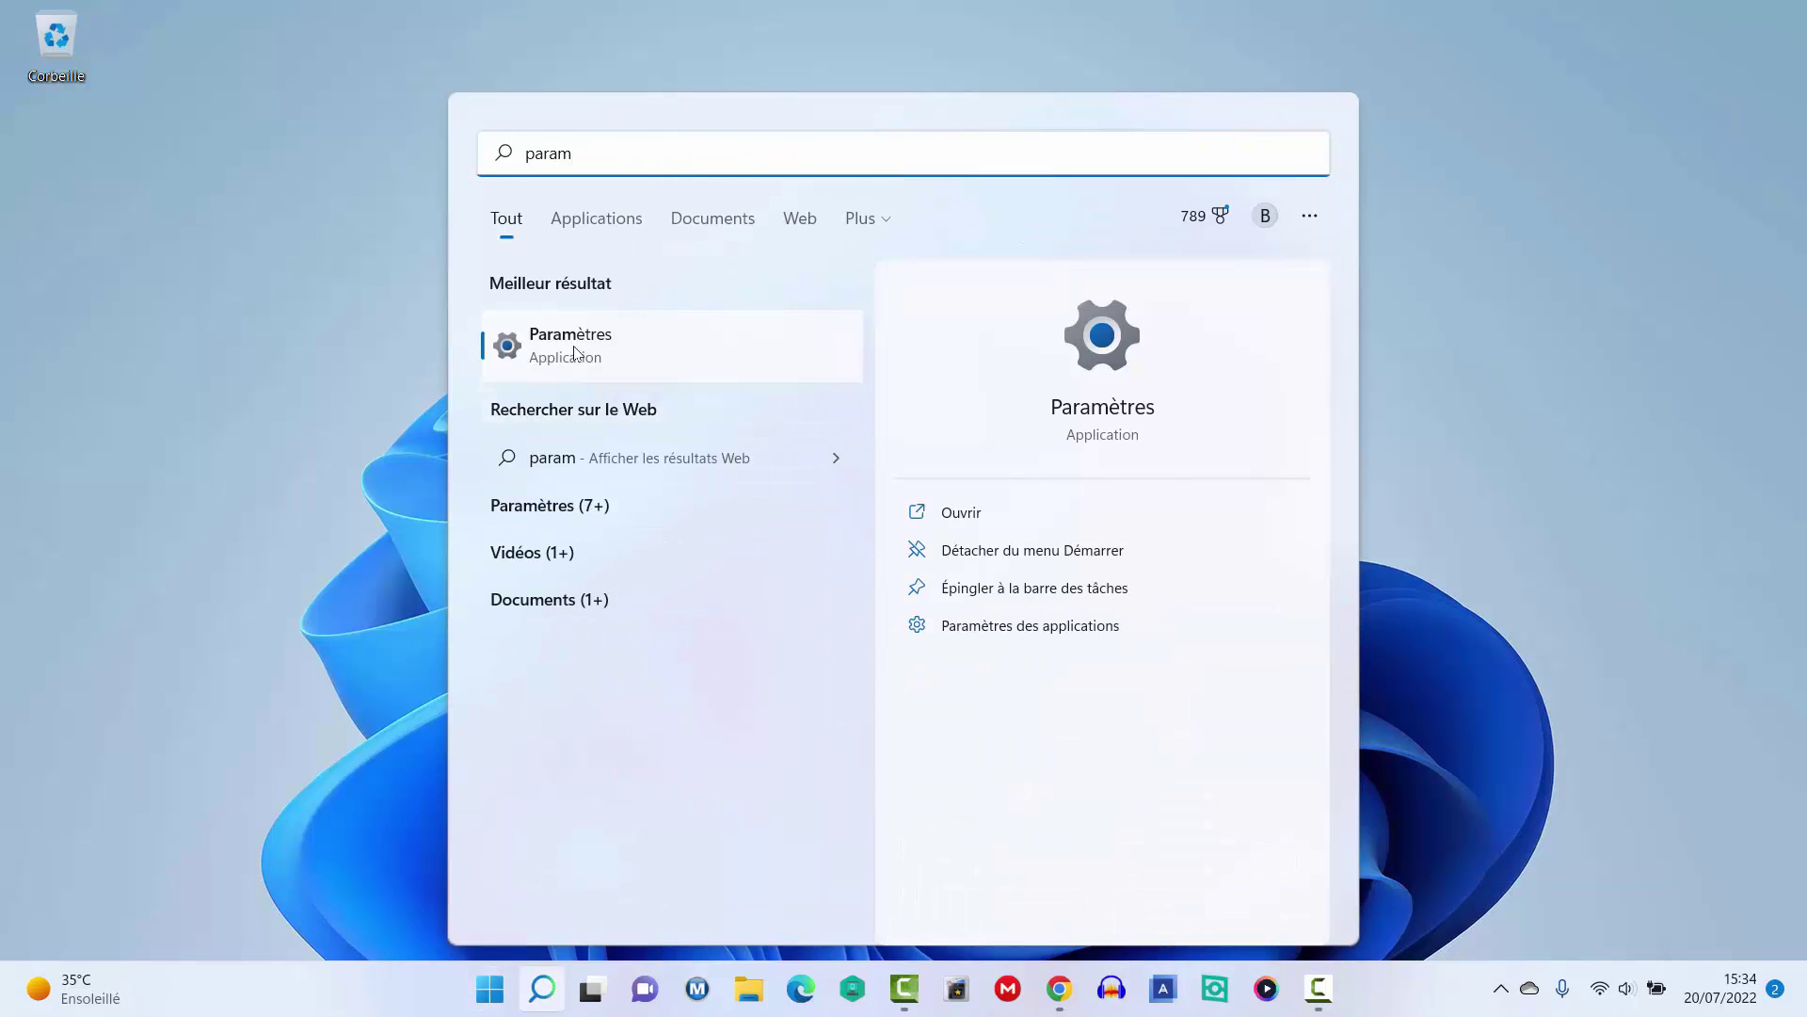
click(576, 352)
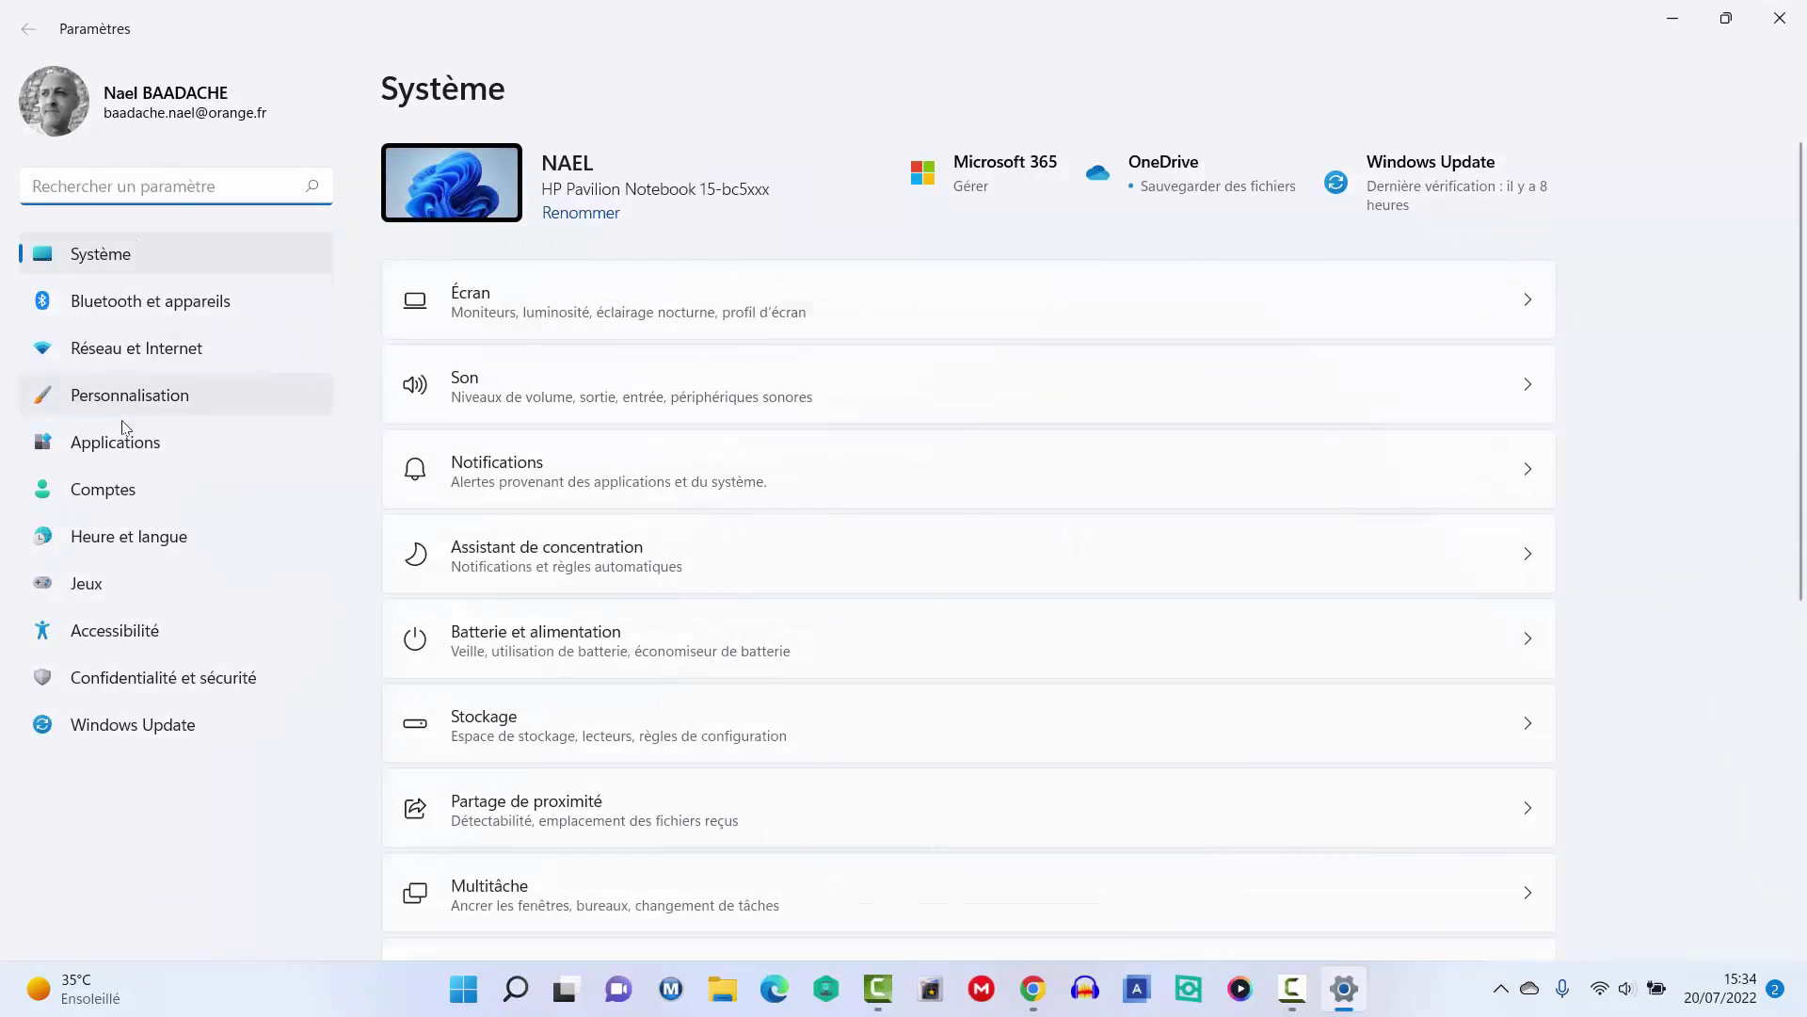
Under Personnalisation > Démarrer, turn off recently added apps and recently opened items, then check Start.
click(113, 400)
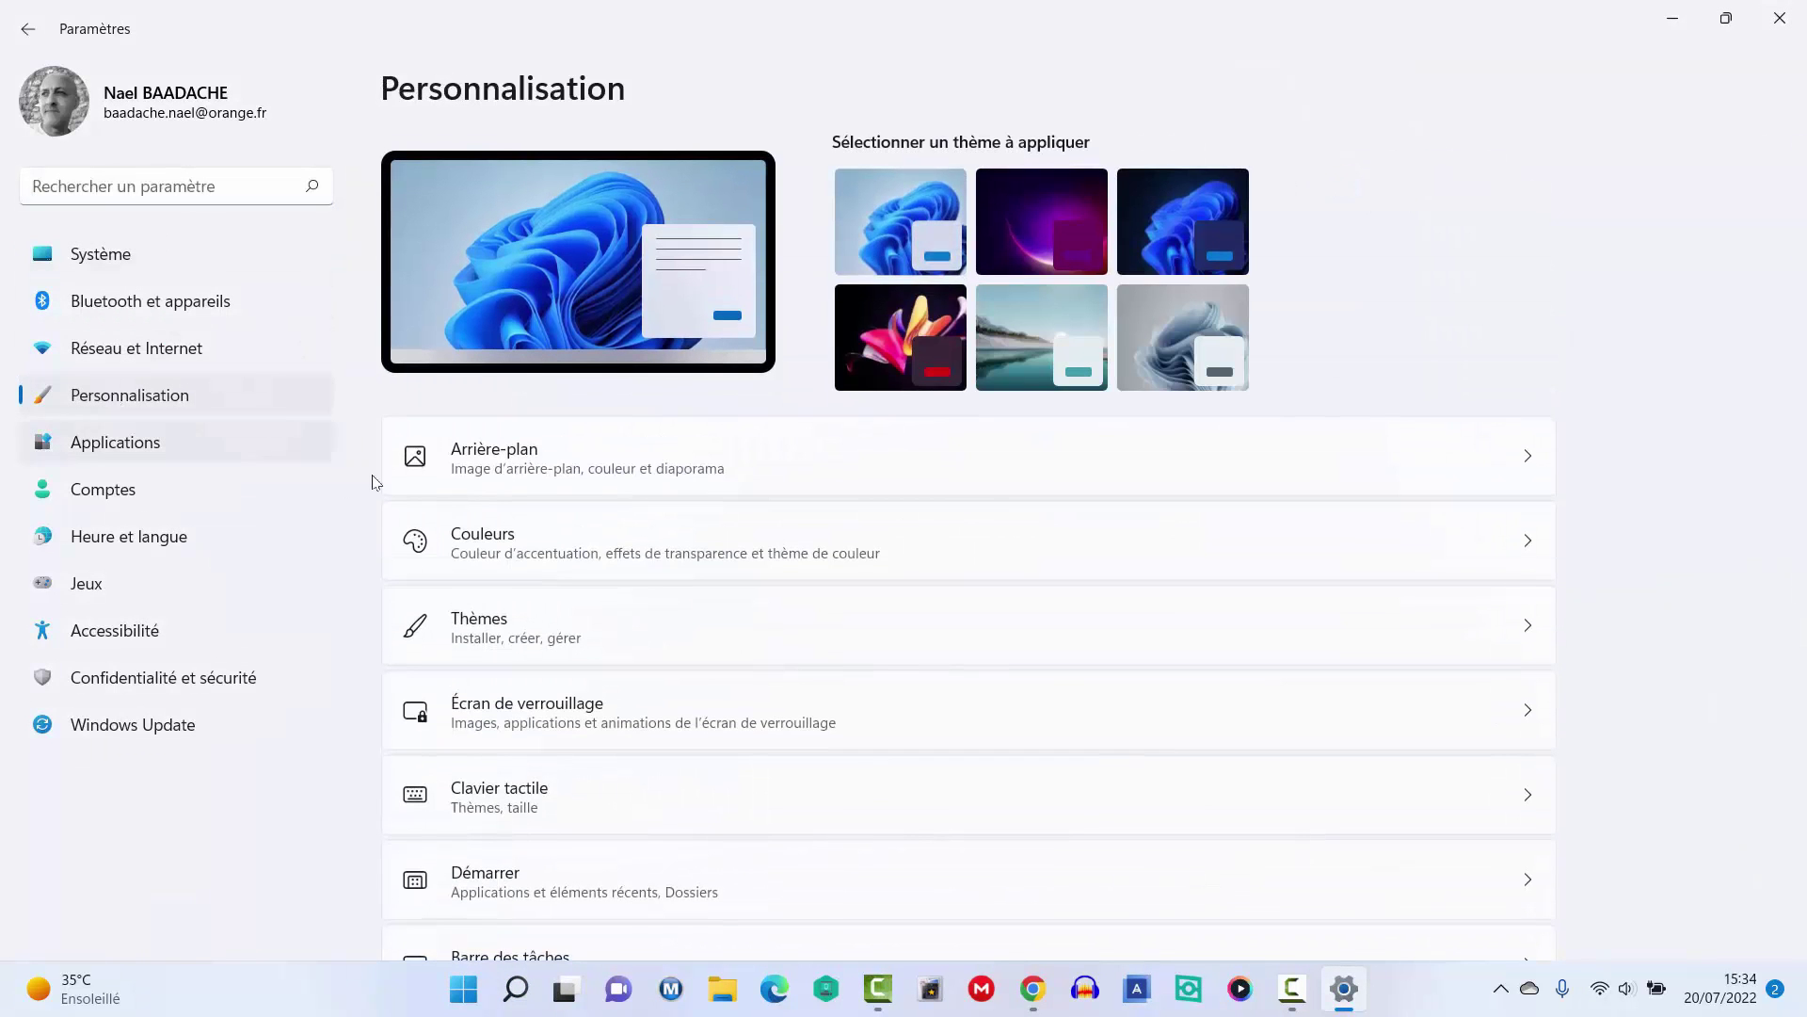
scroll(547, 574, down, 3)
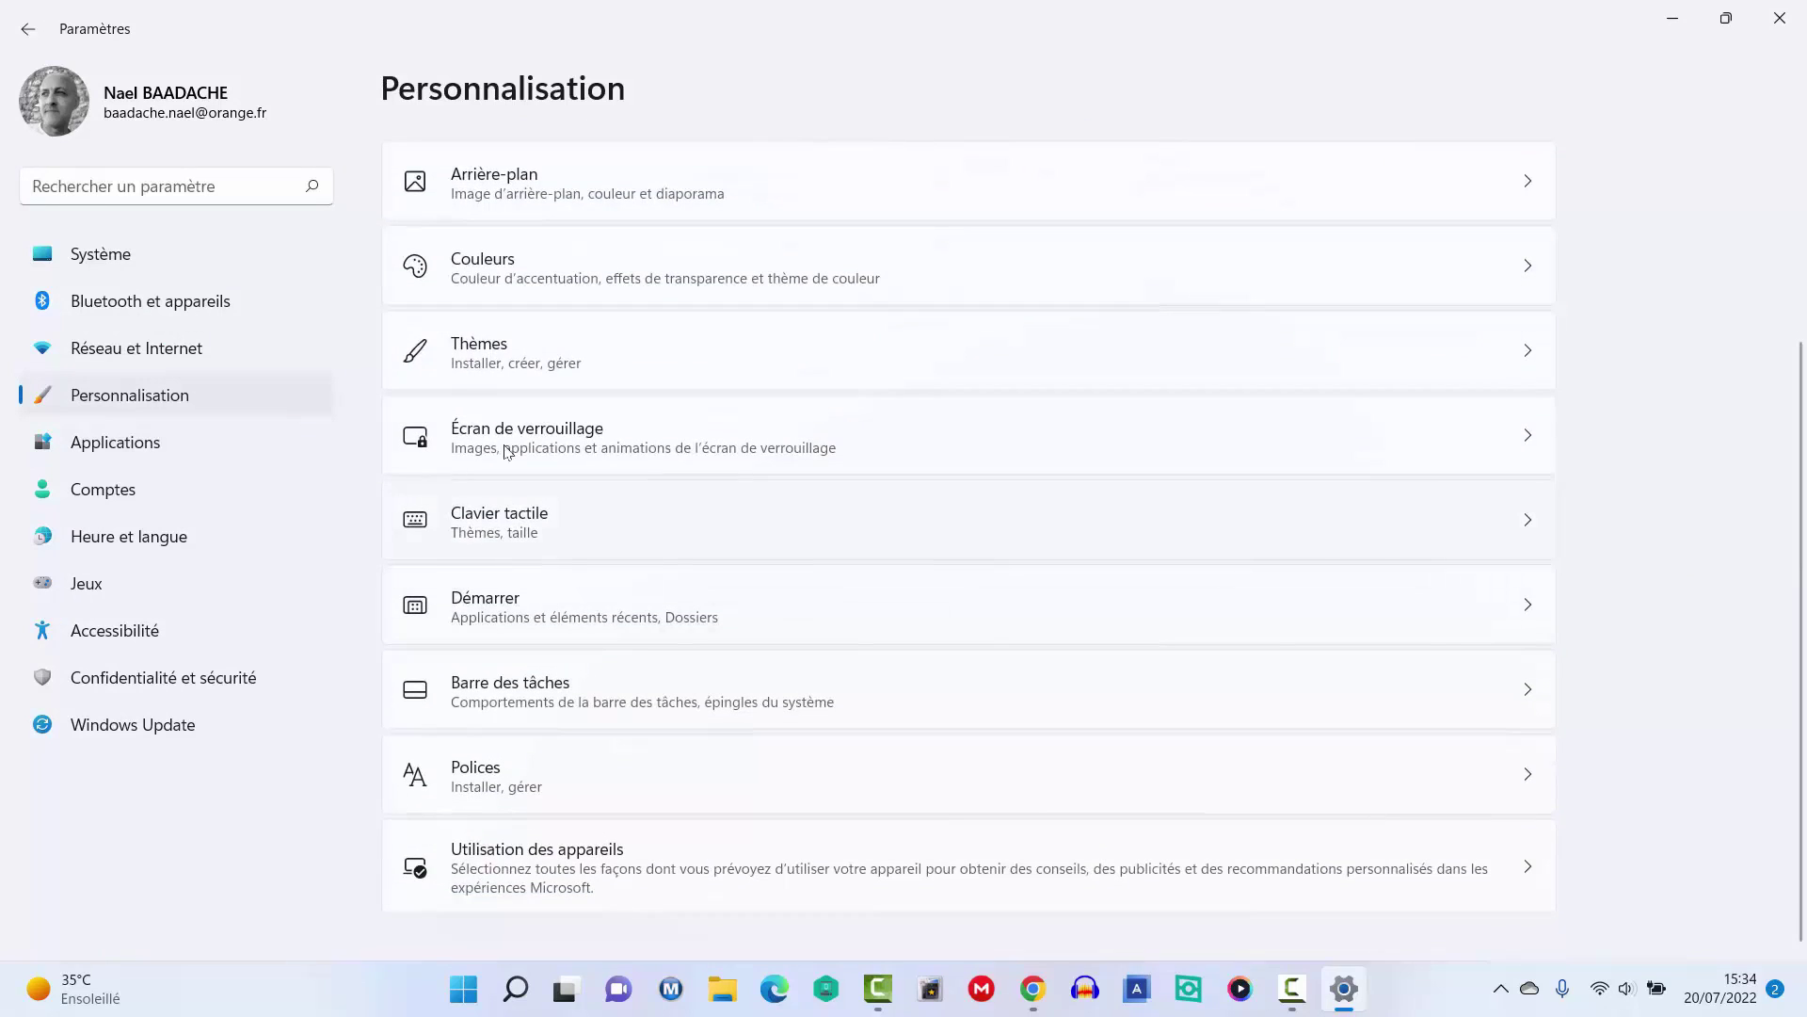
click(502, 610)
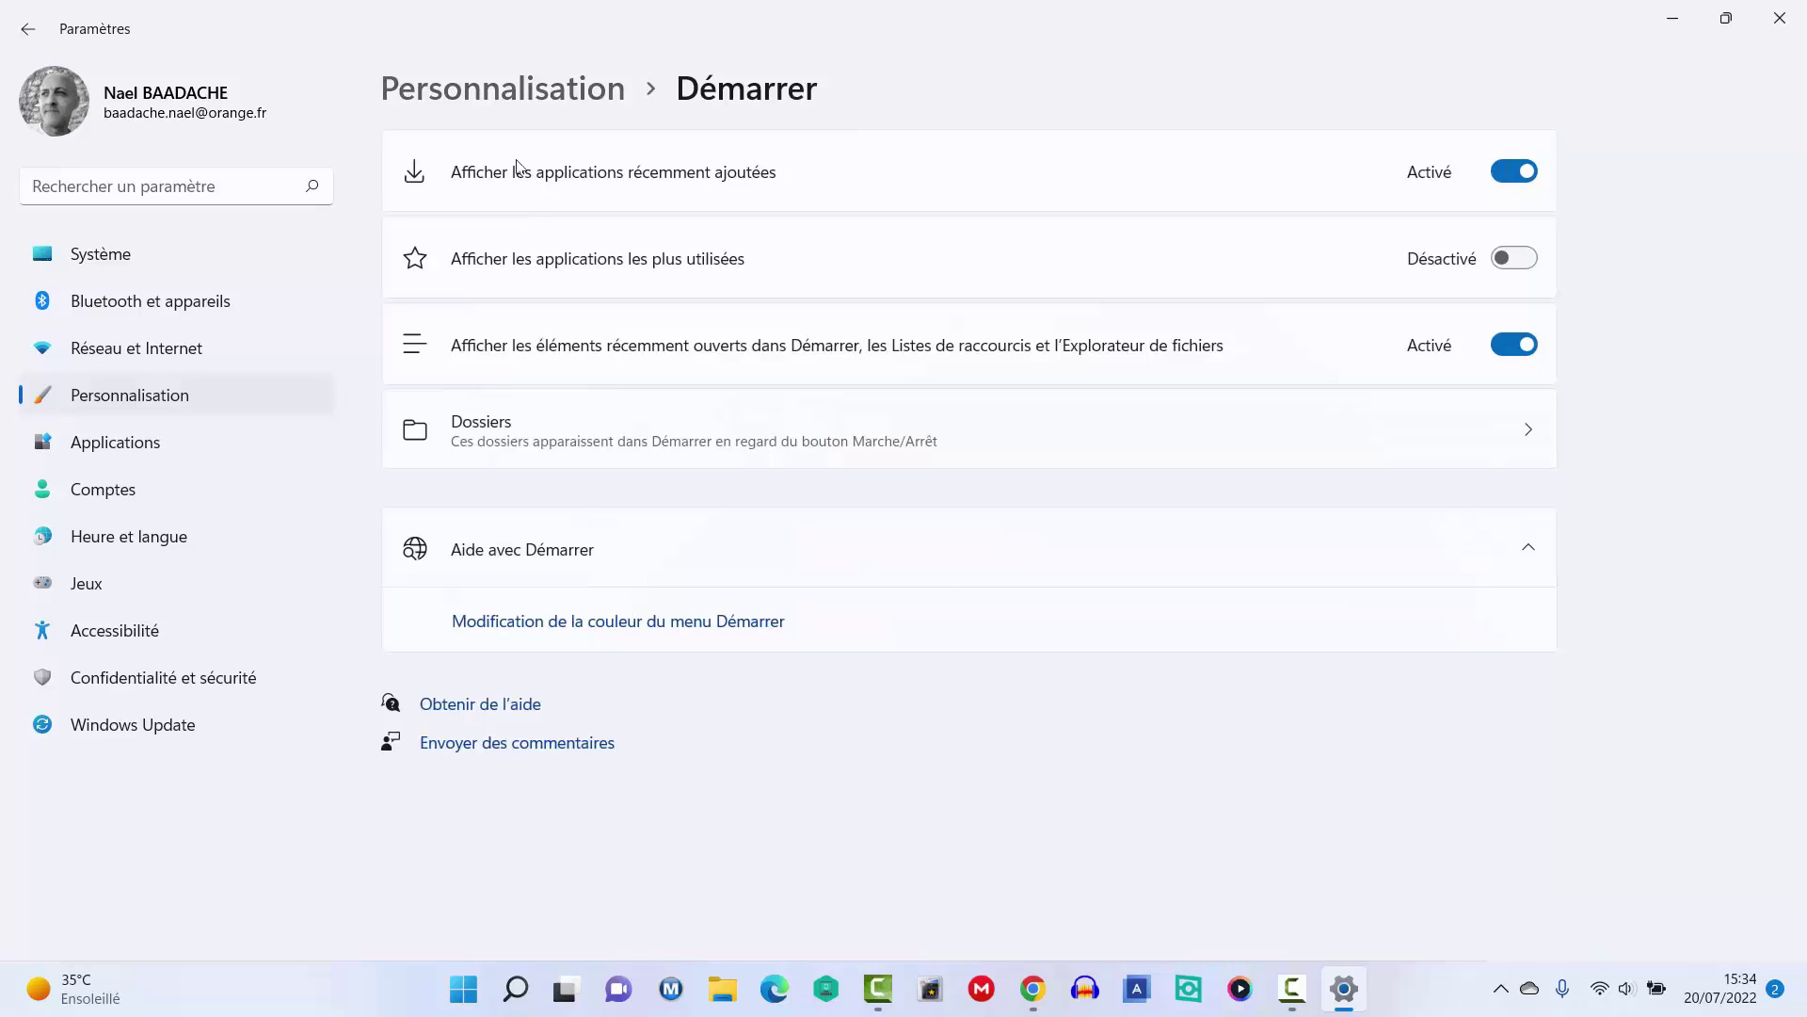
click(1509, 176)
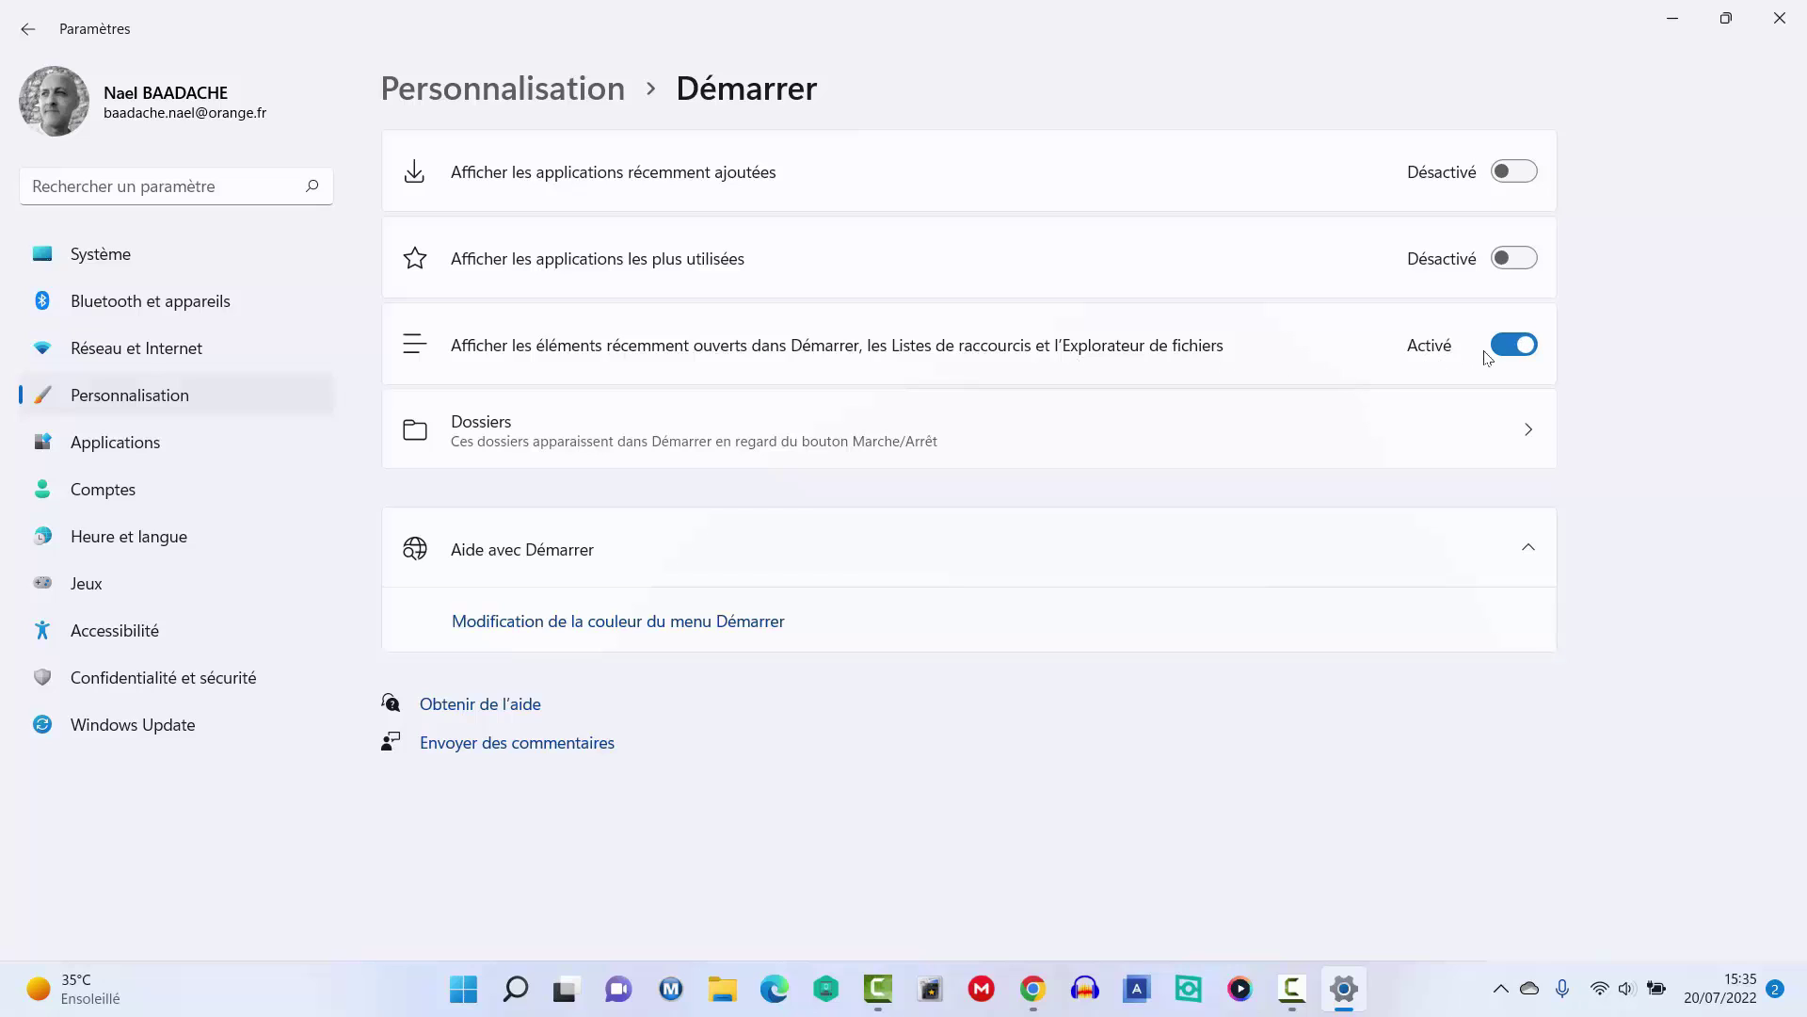
click(1513, 346)
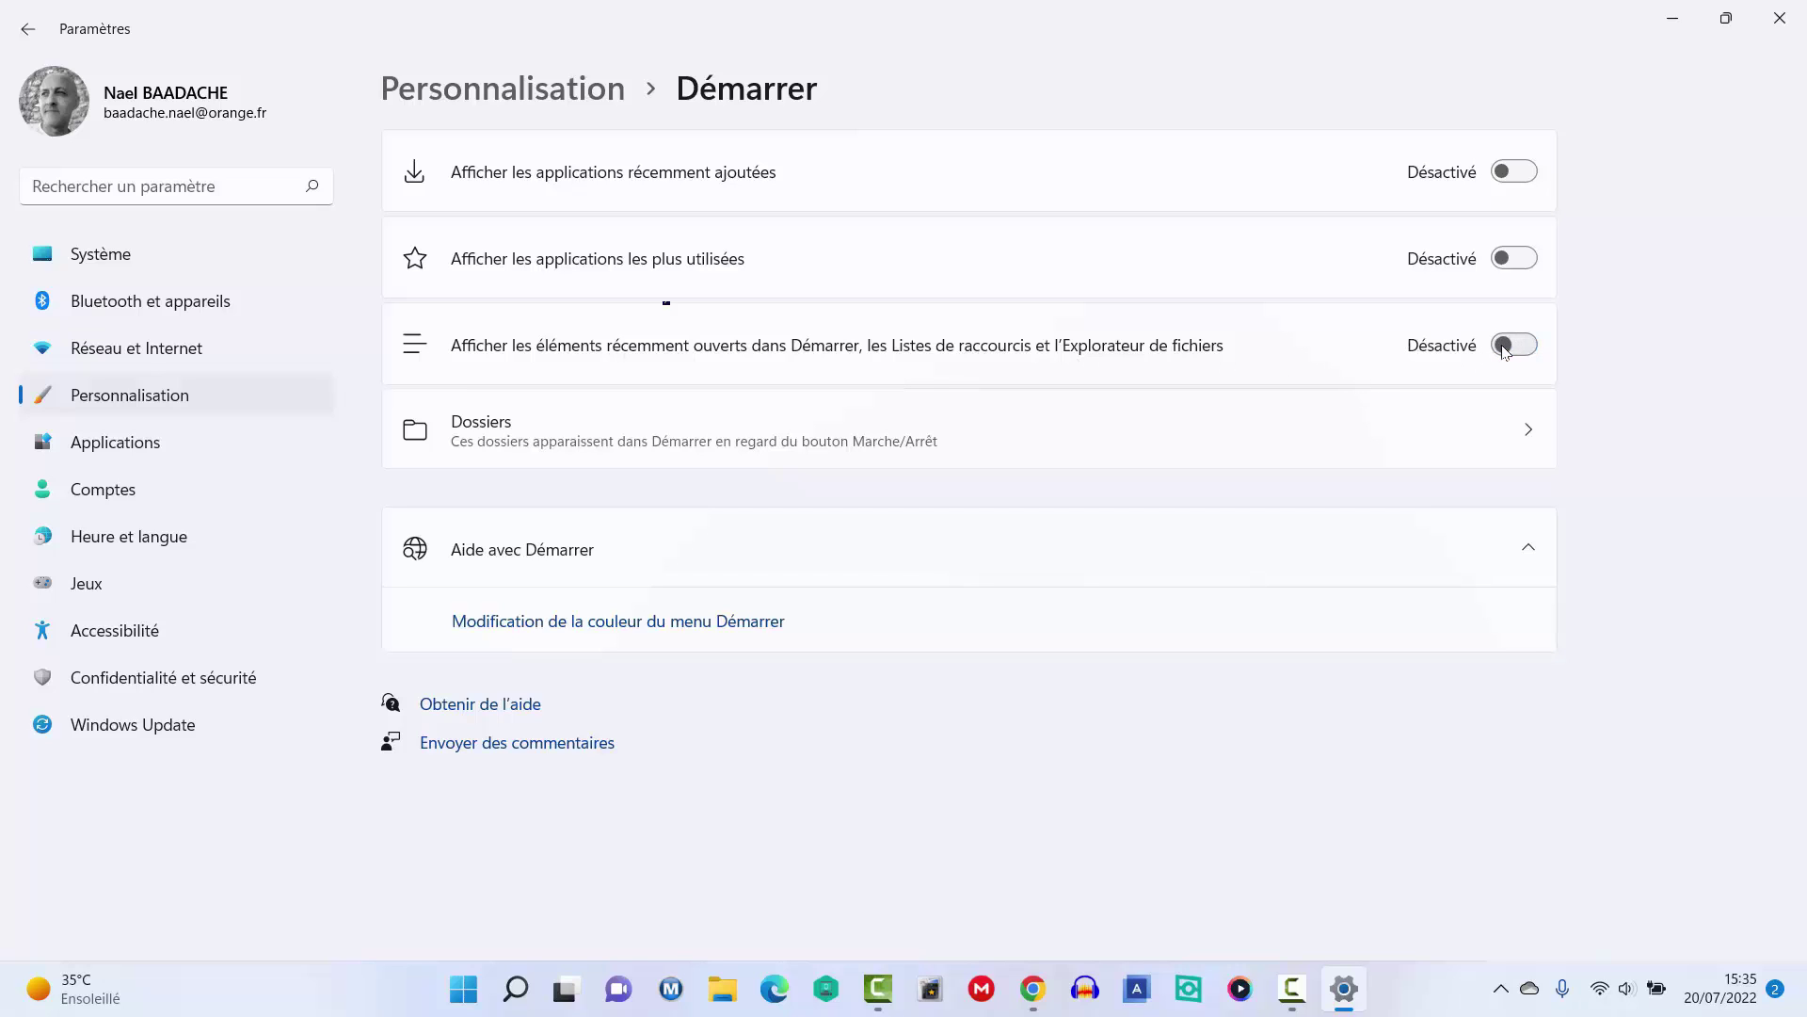
click(464, 993)
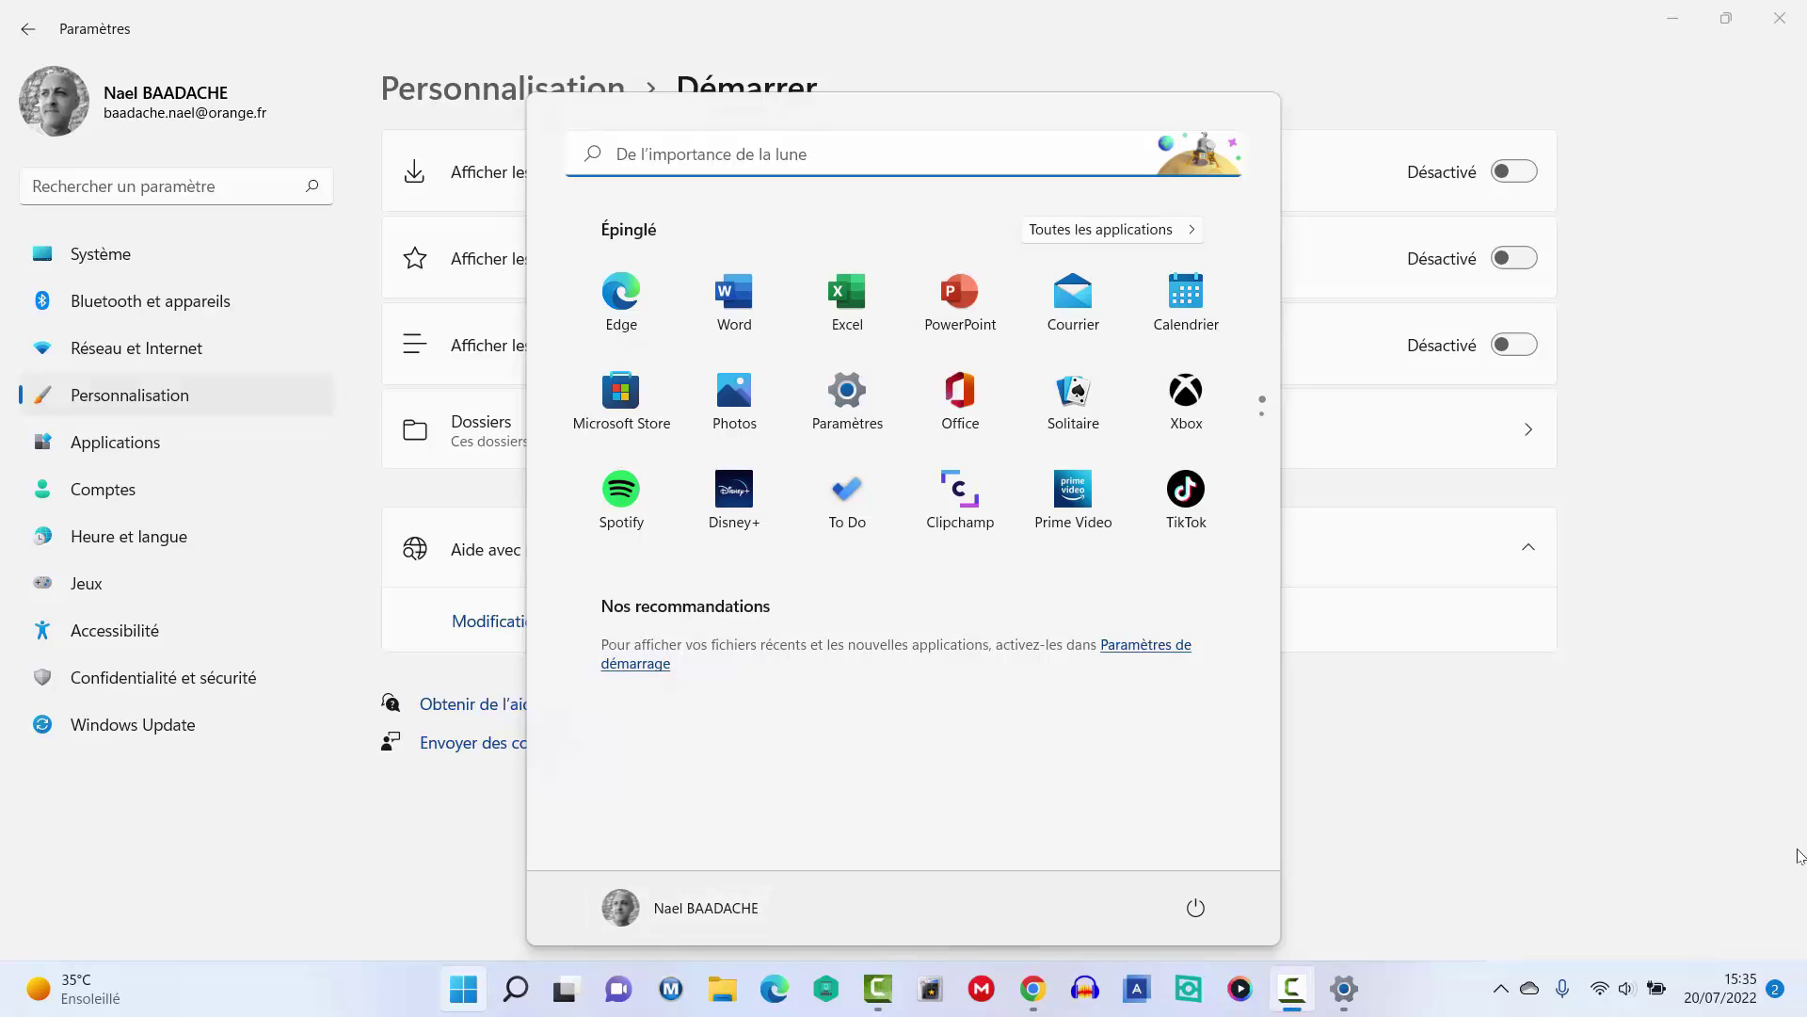
click(1506, 848)
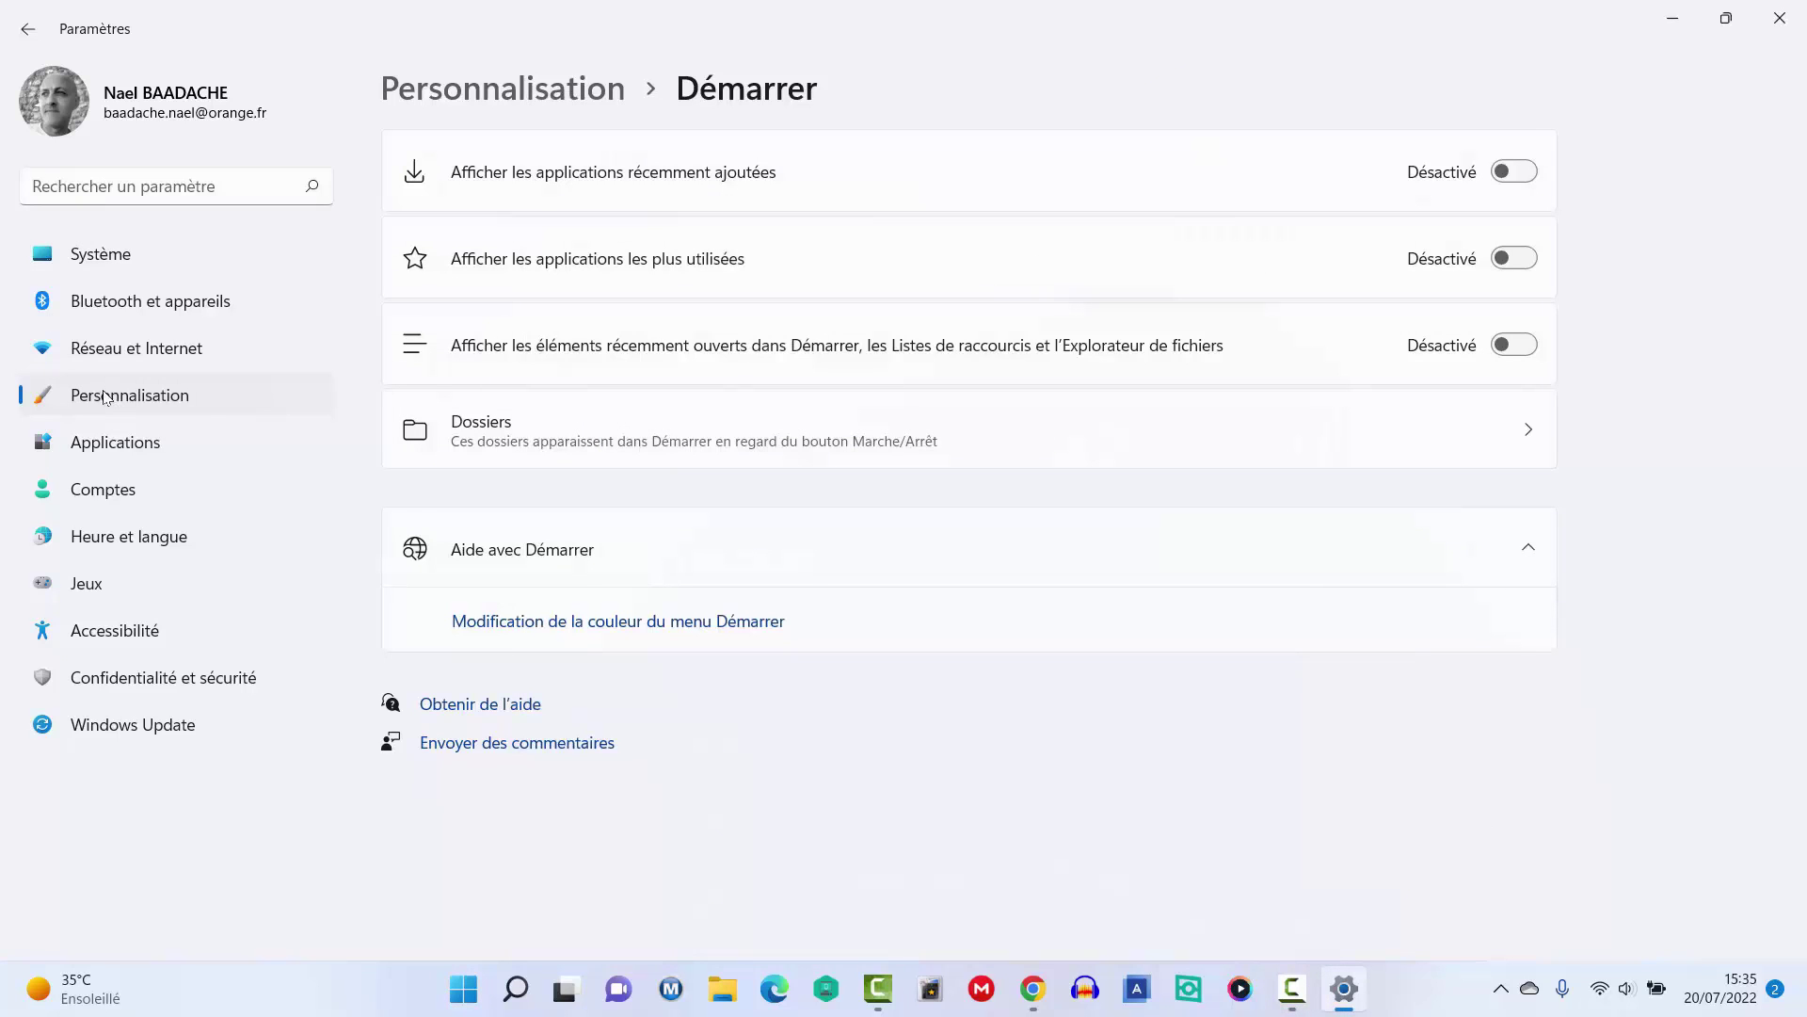
Turn on Explorateur de fichiers, Documents, Musique and Vidéos under Dossiers, then close Settings.
click(471, 433)
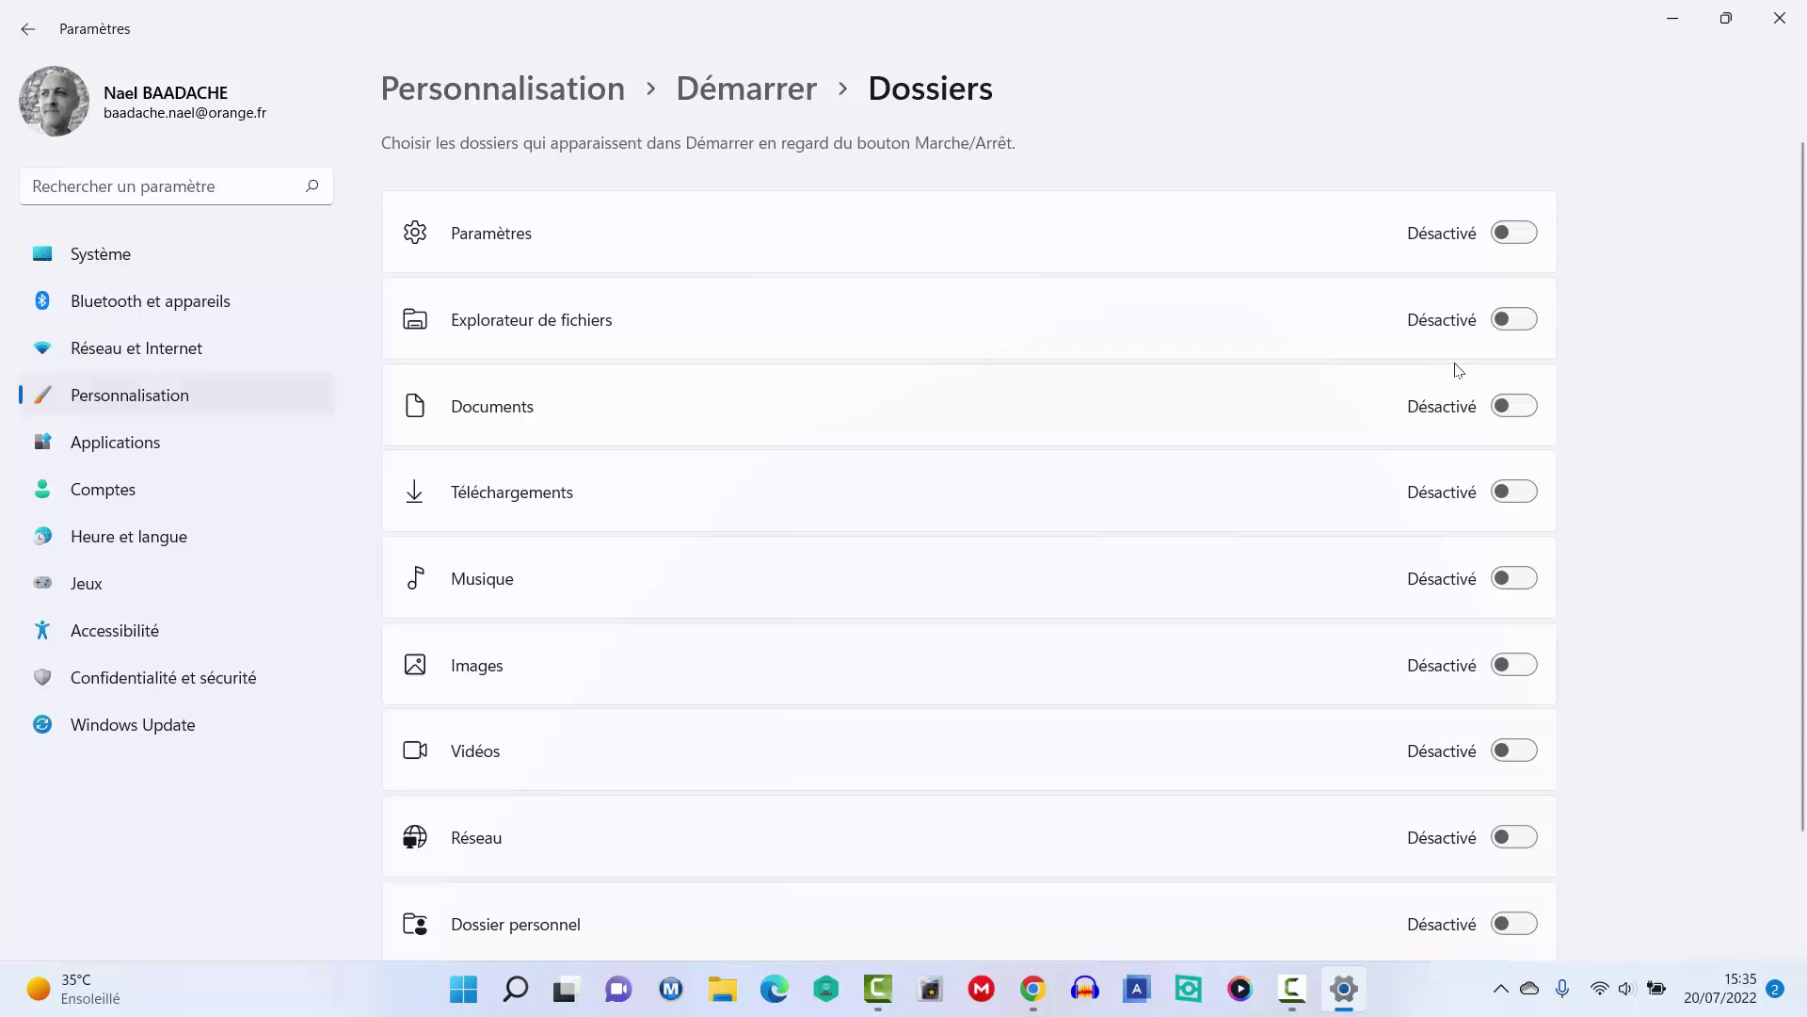
click(1525, 320)
click(1521, 405)
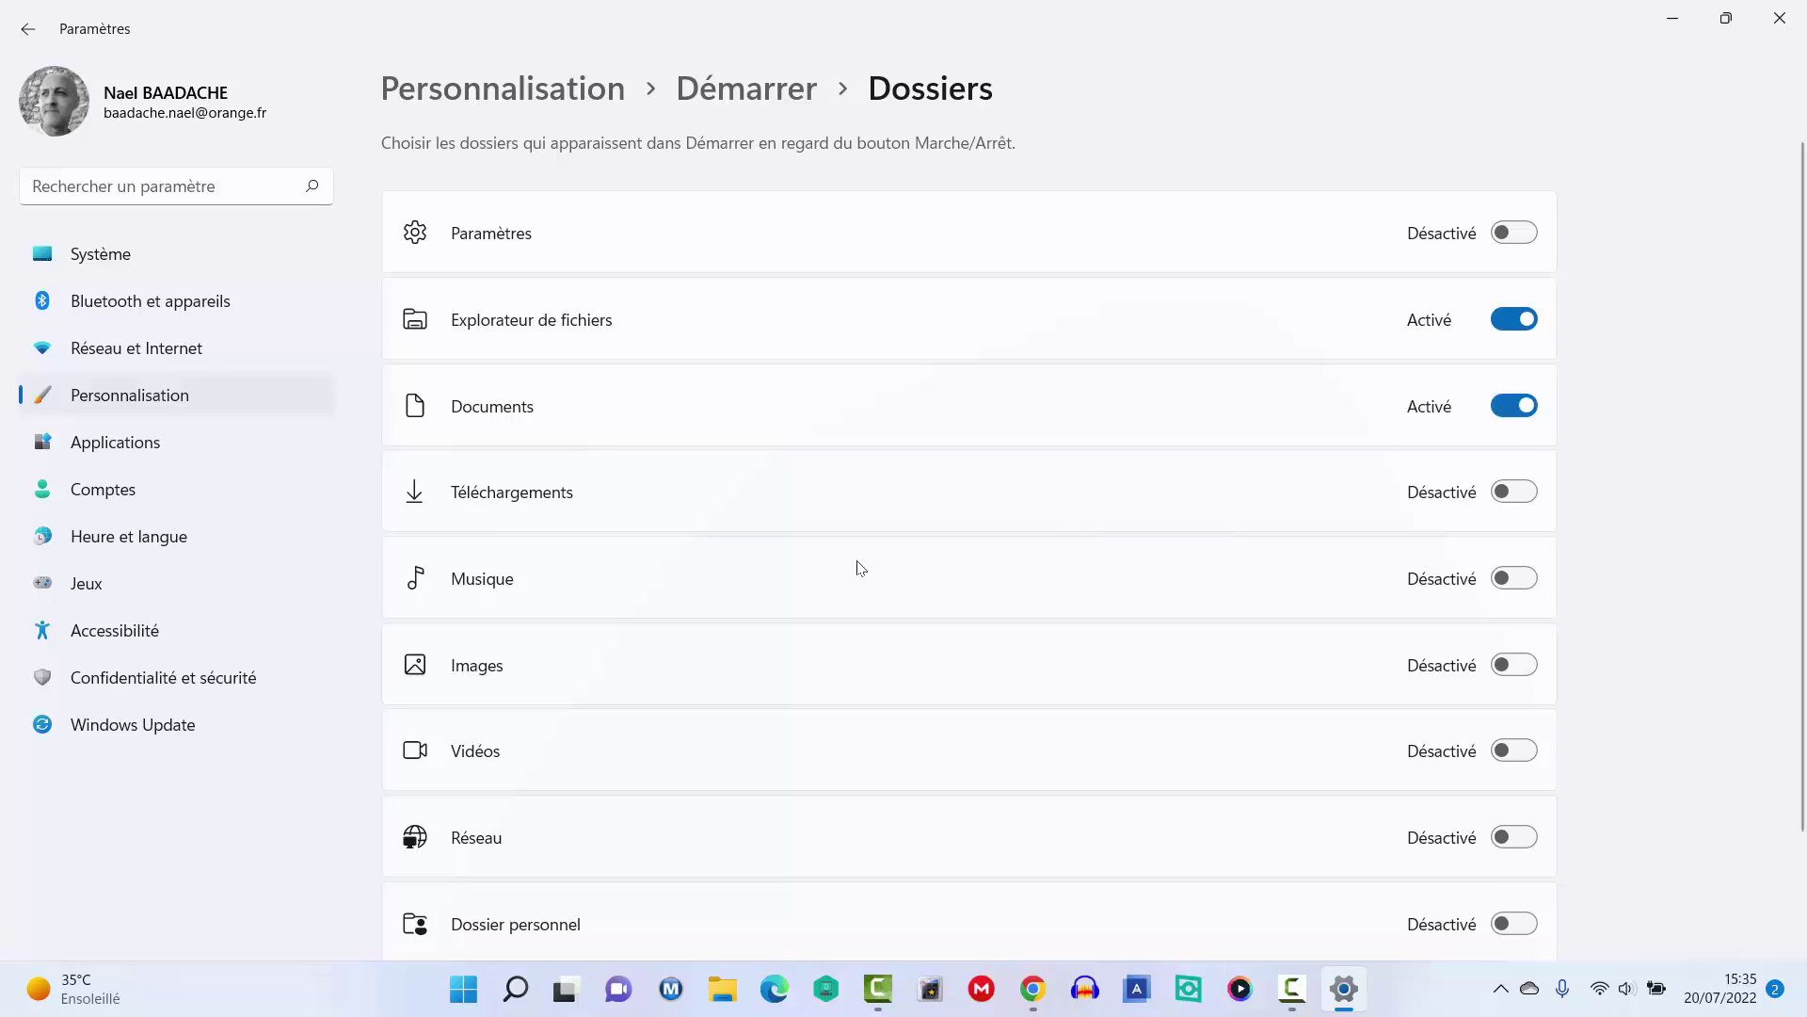
click(1509, 577)
click(1518, 760)
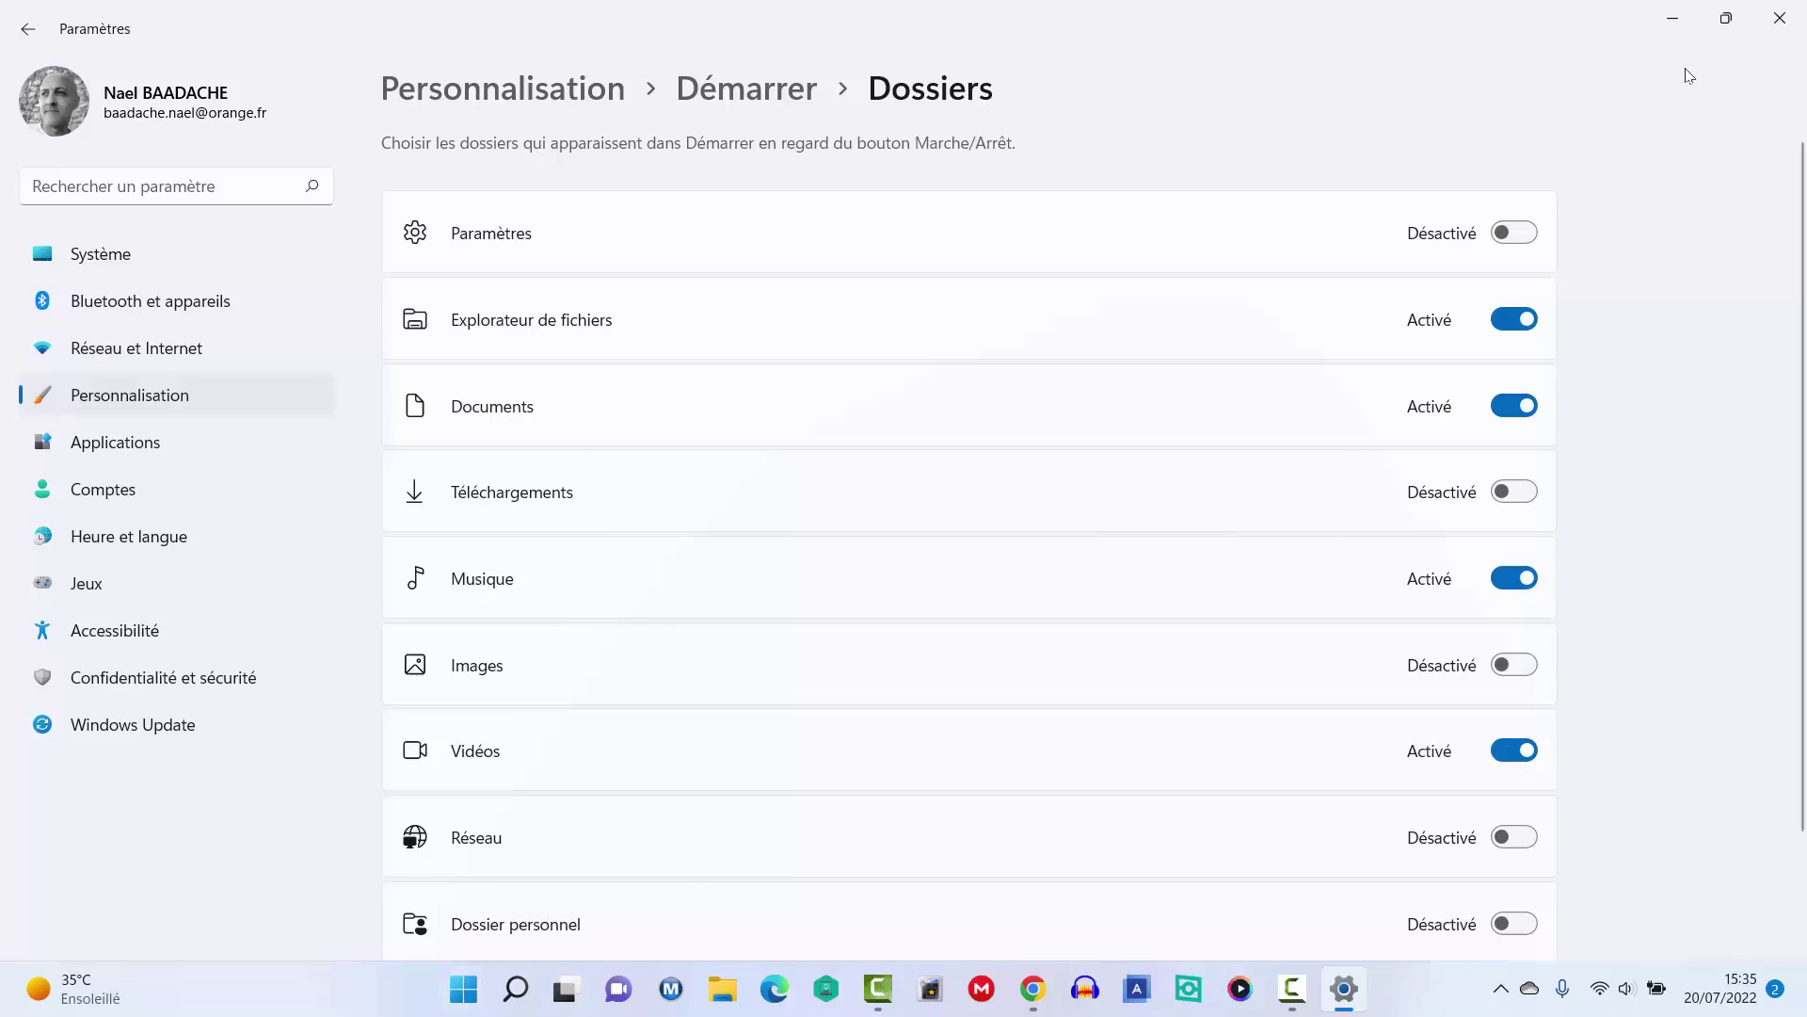
click(1780, 18)
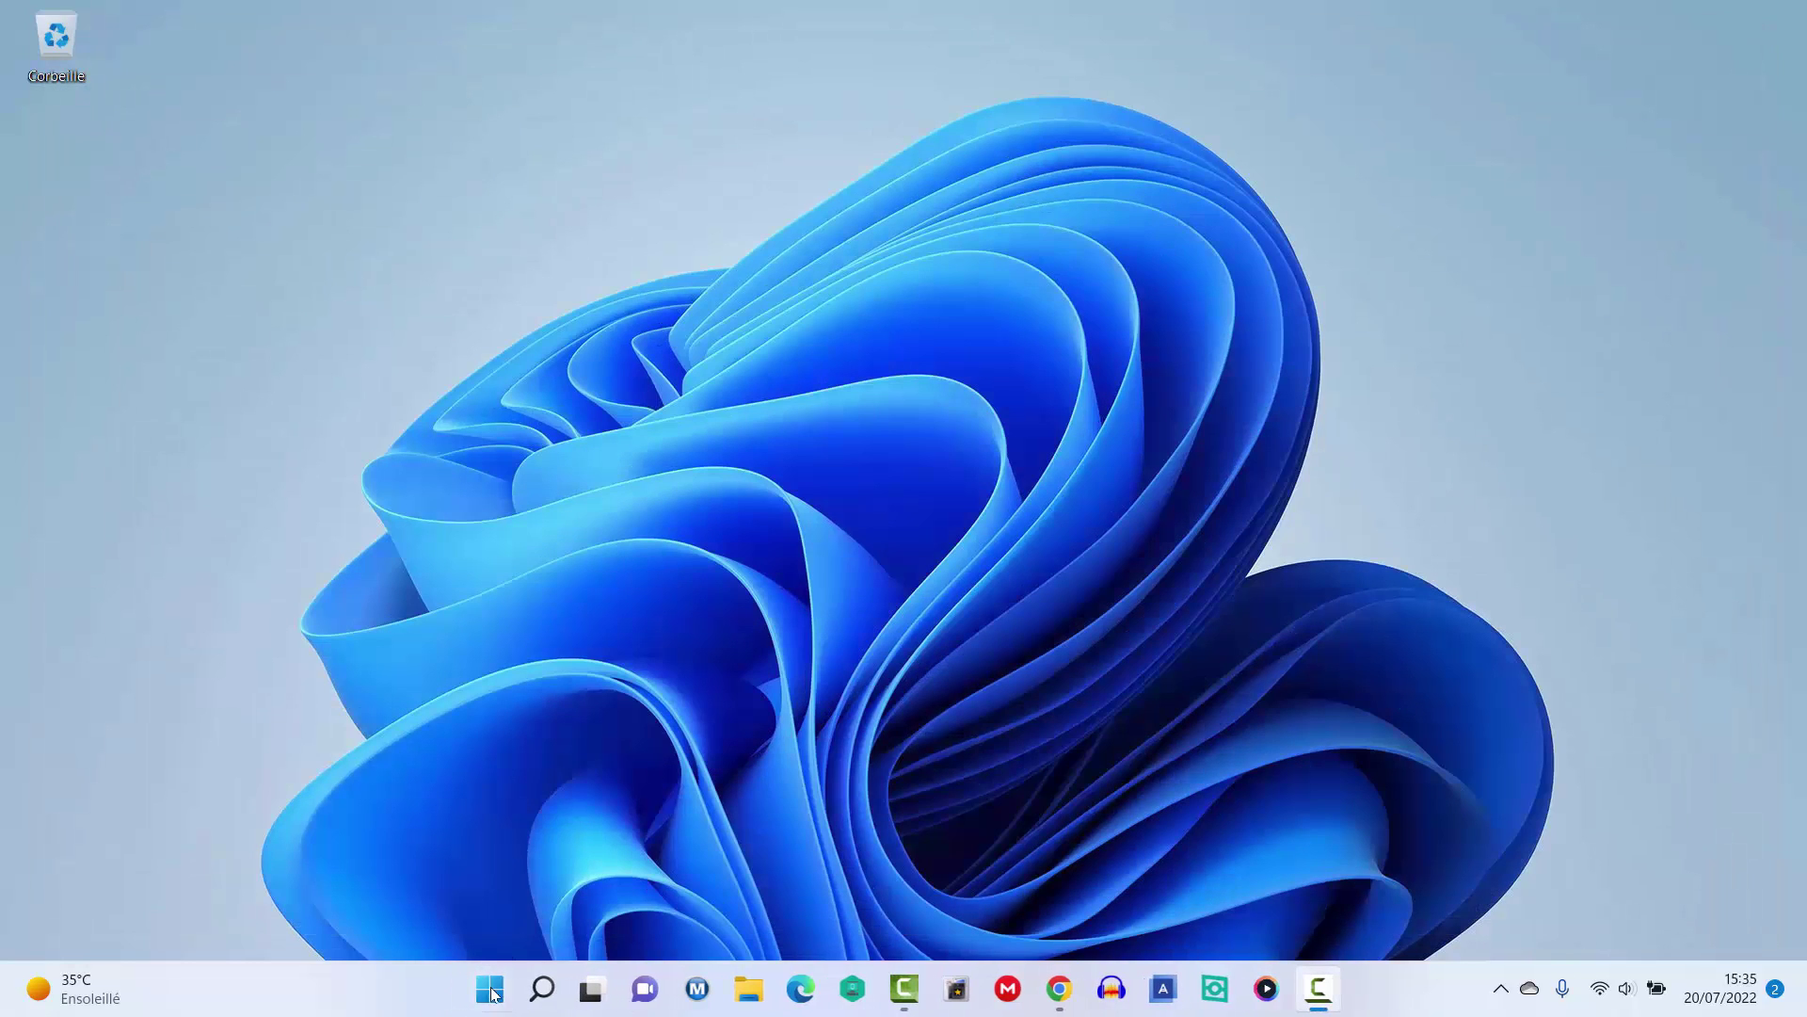
click(491, 990)
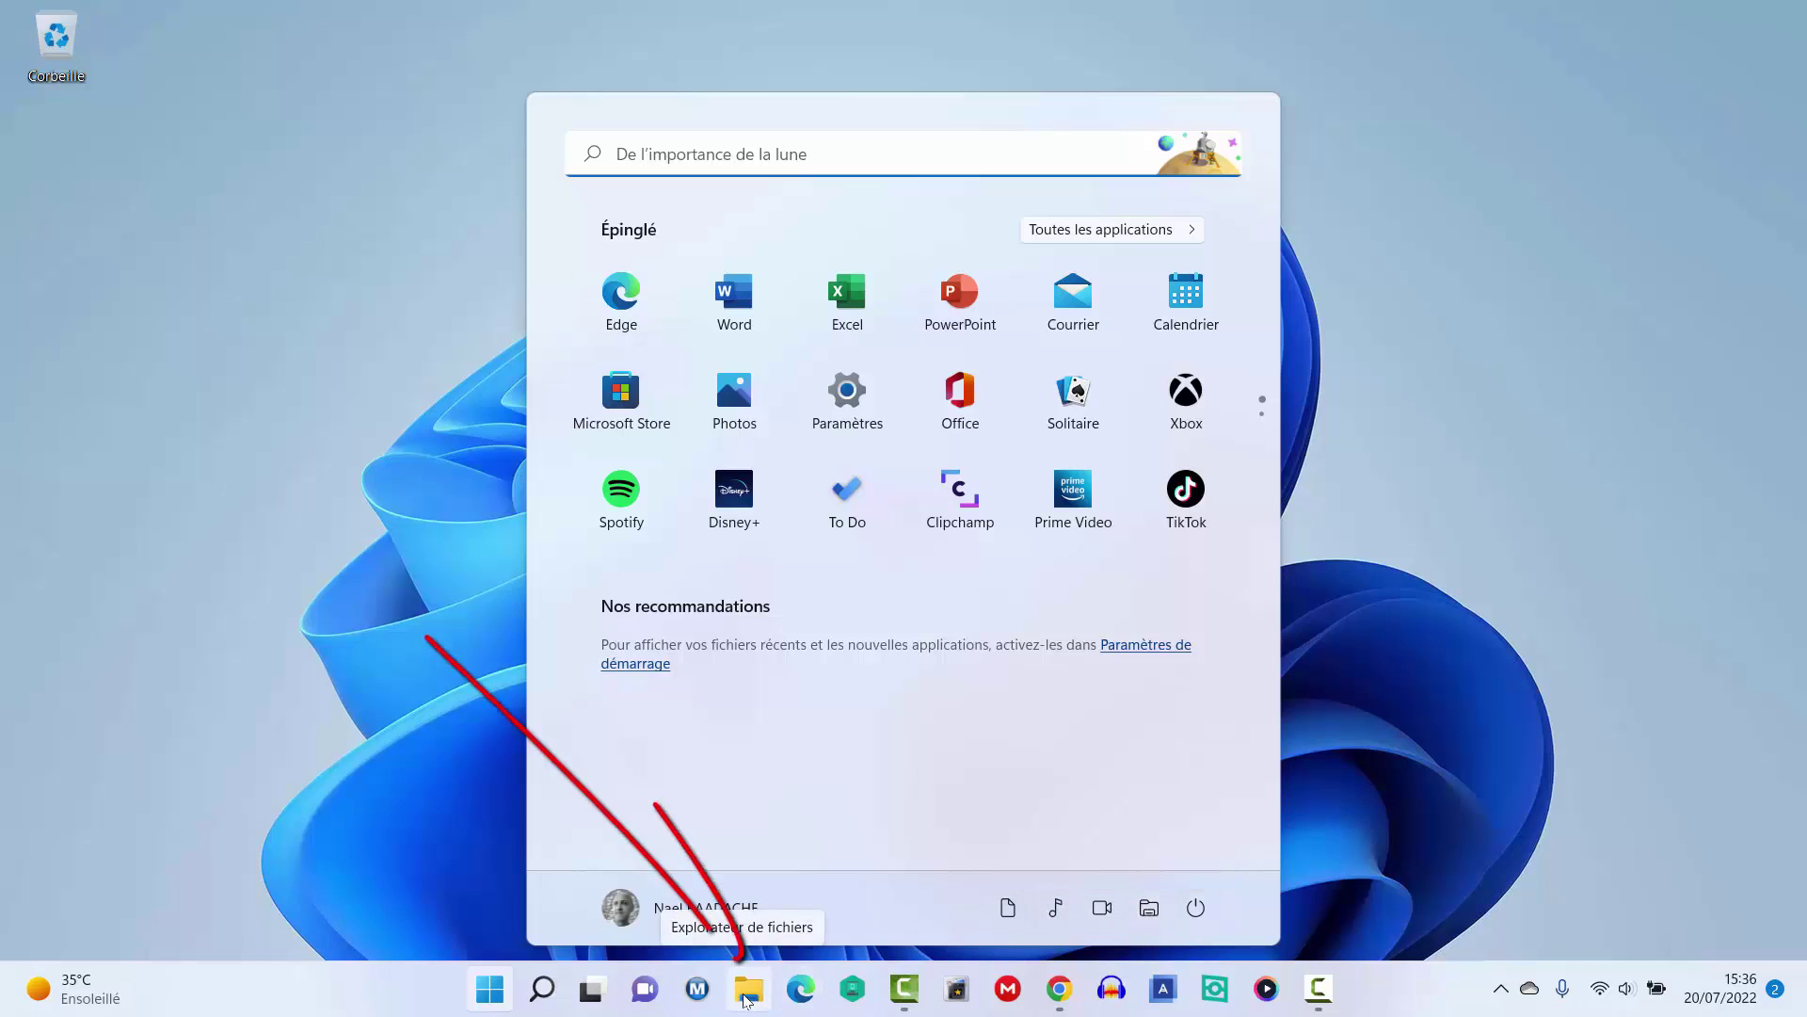
click(1151, 913)
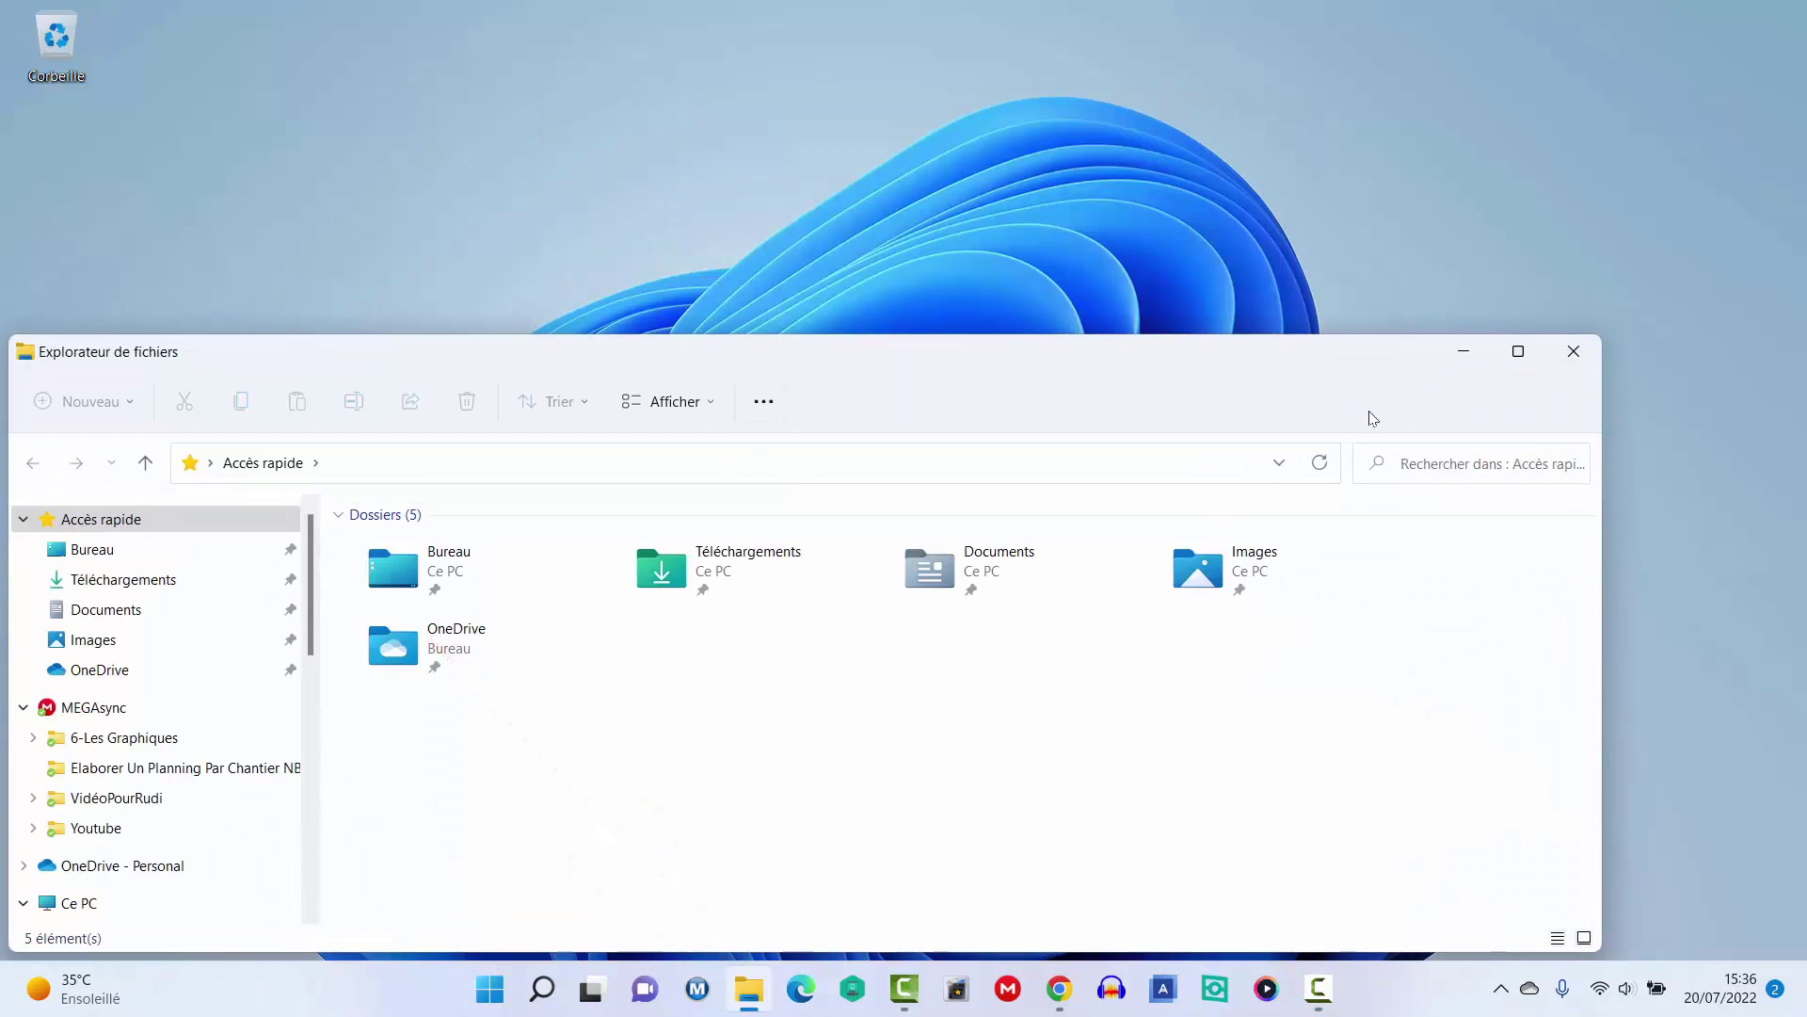
click(1519, 351)
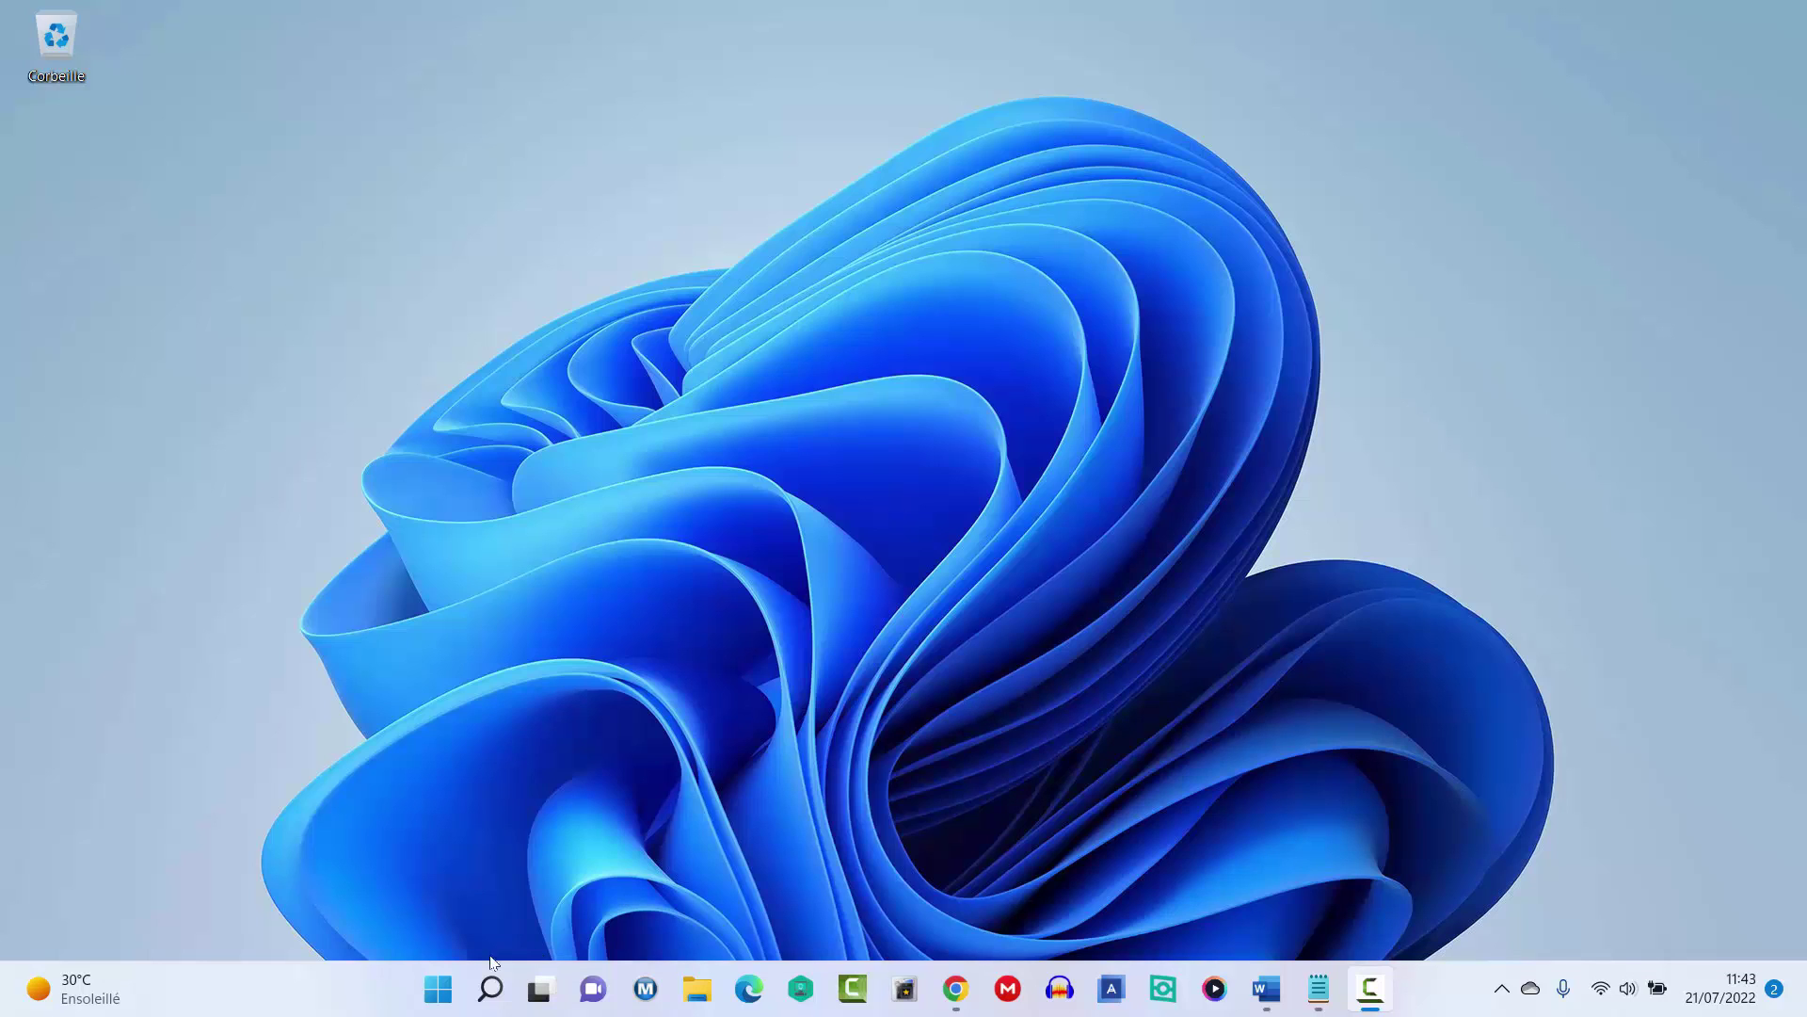
Launch the Paramètres app by searching 'pa' from the Start menu.
click(437, 988)
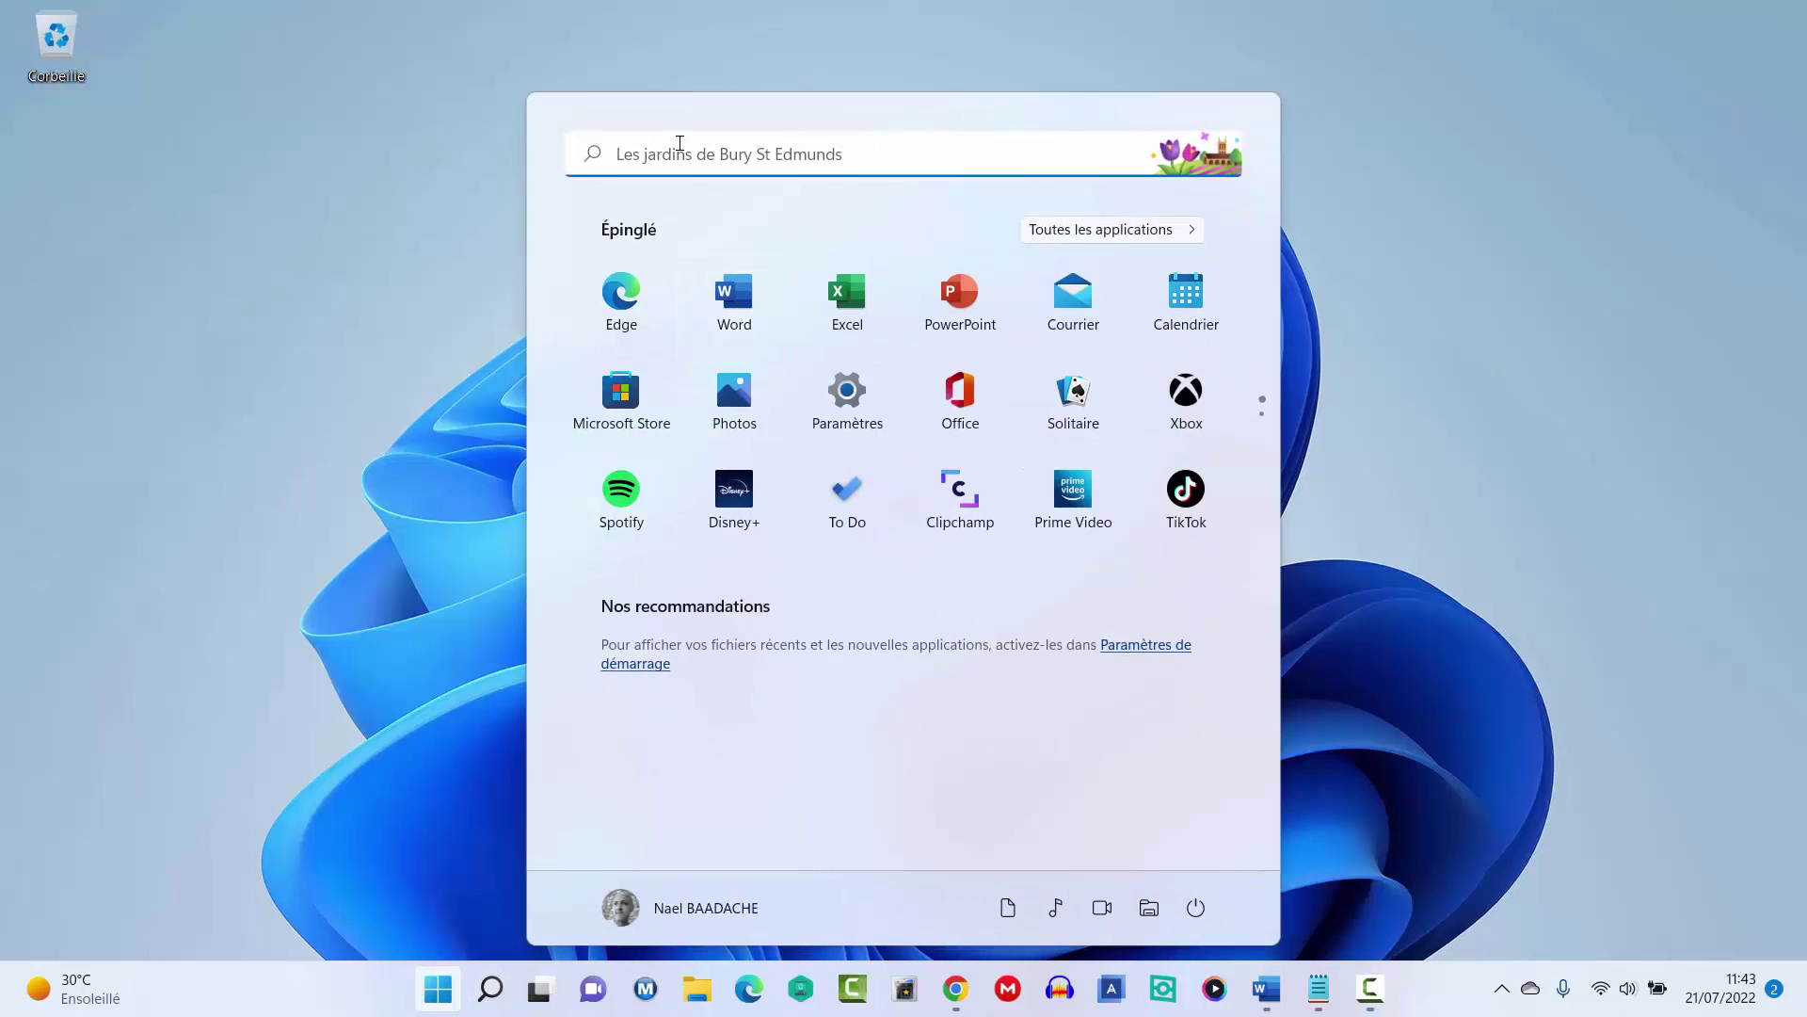
text(pa)
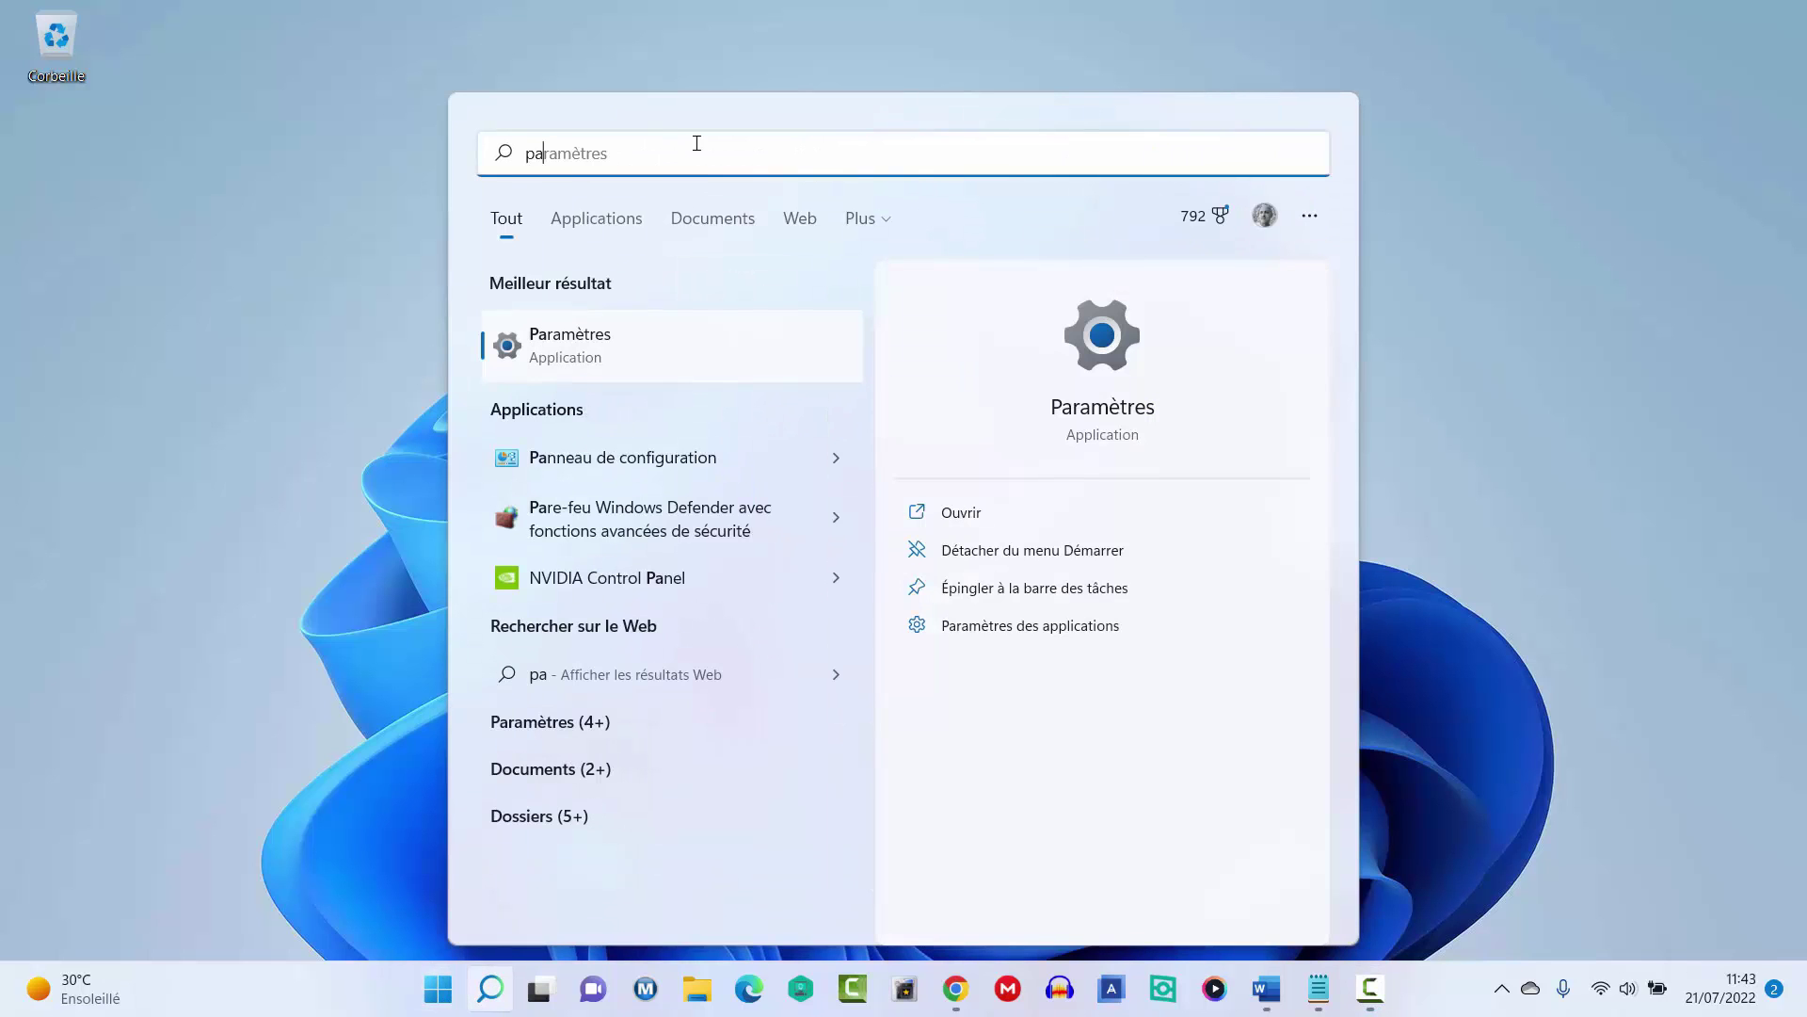
key(Return)
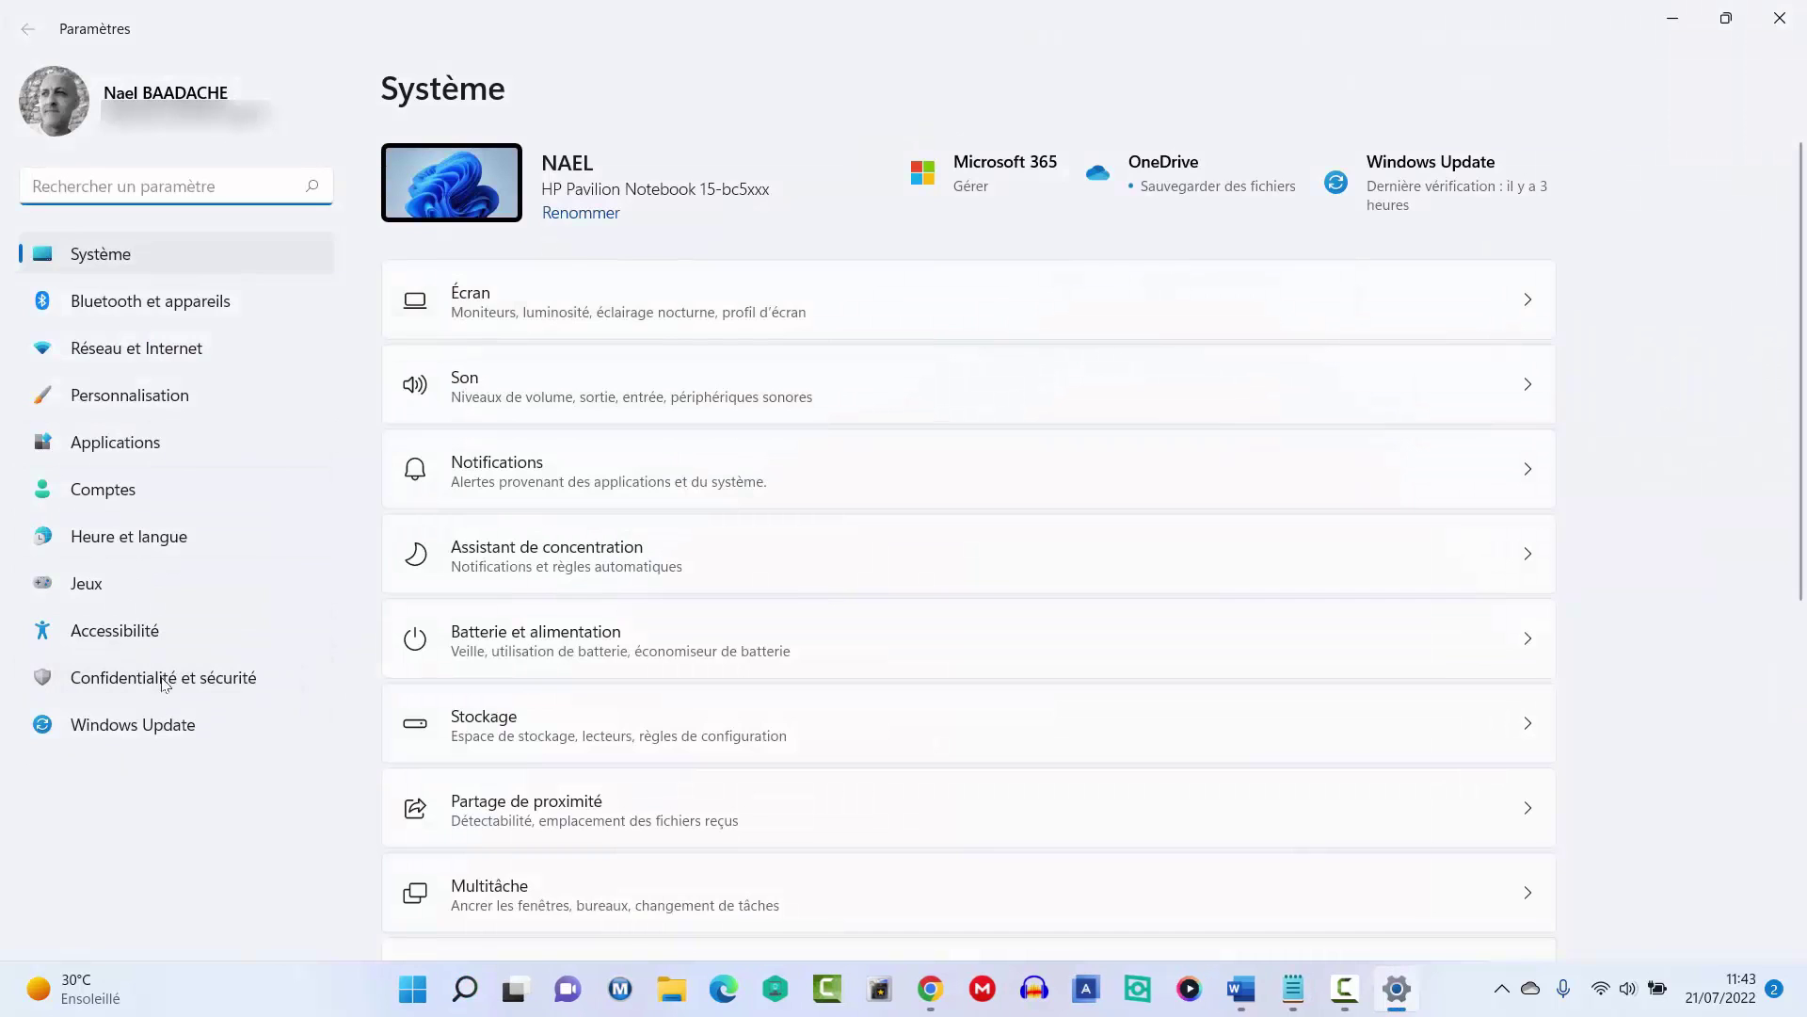
Go to Confidentialité et sécurité > Général and follow the privacy dashboard link.
click(163, 680)
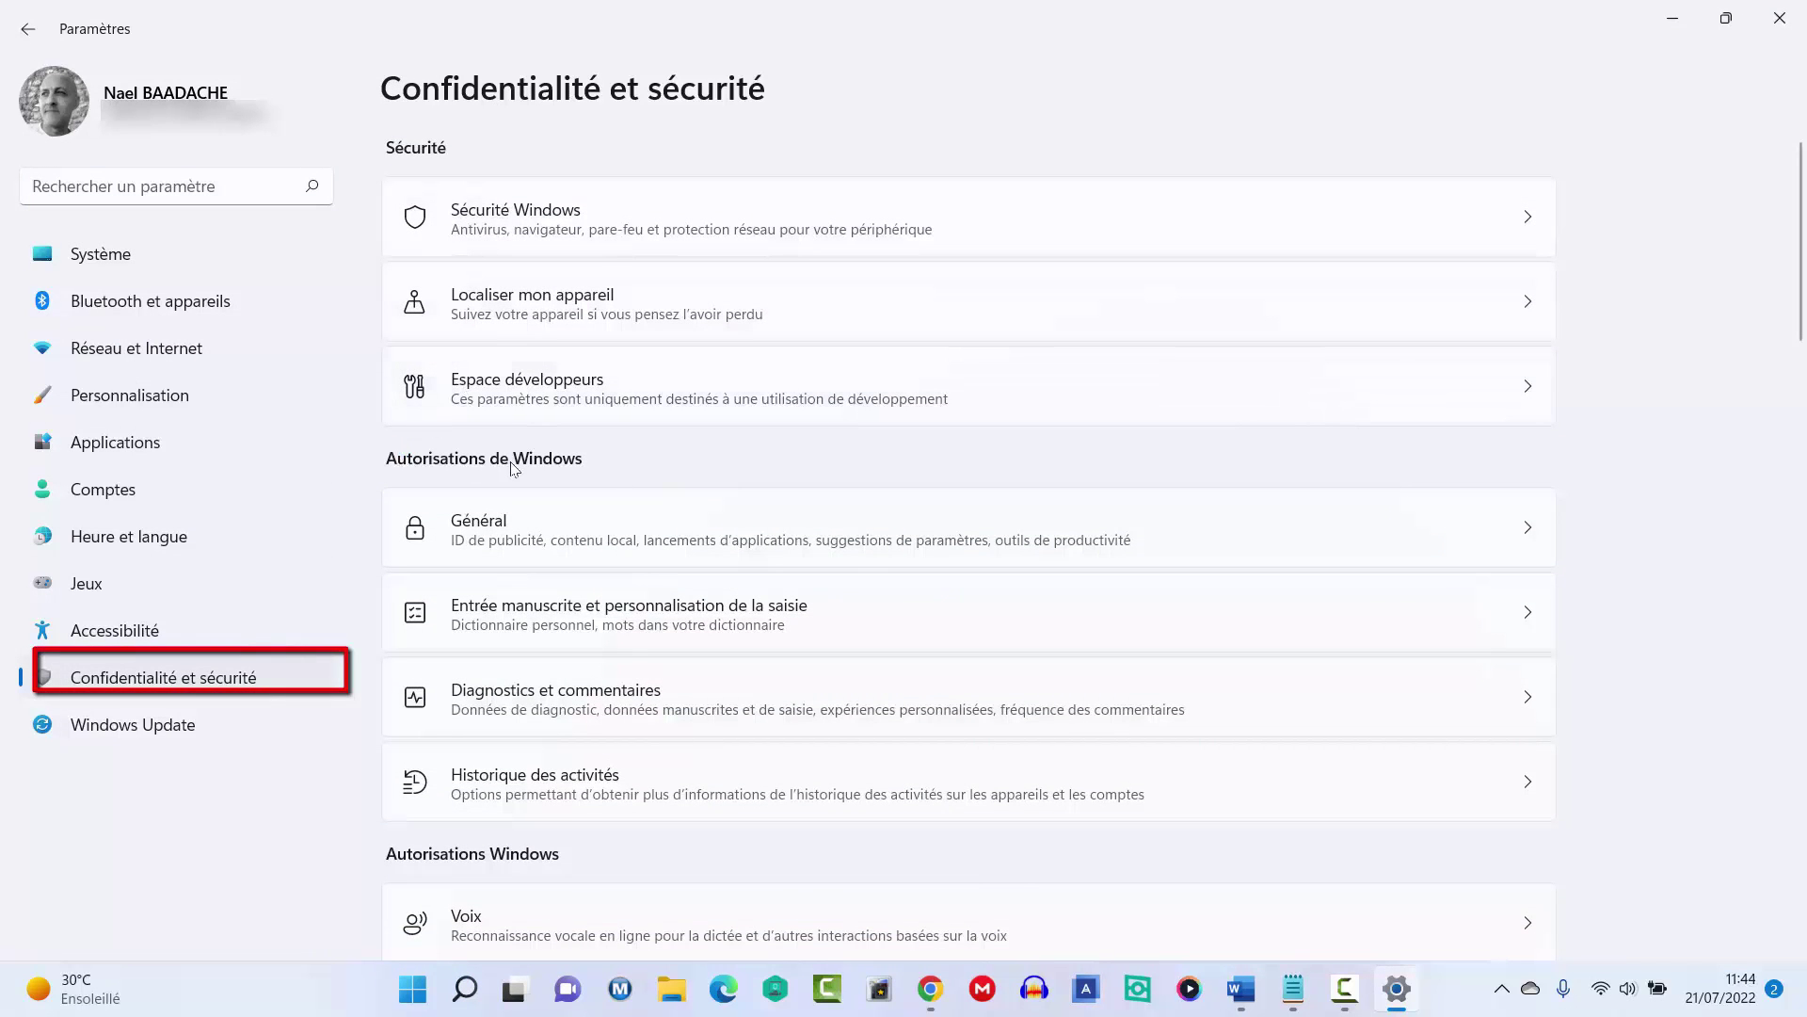
click(505, 532)
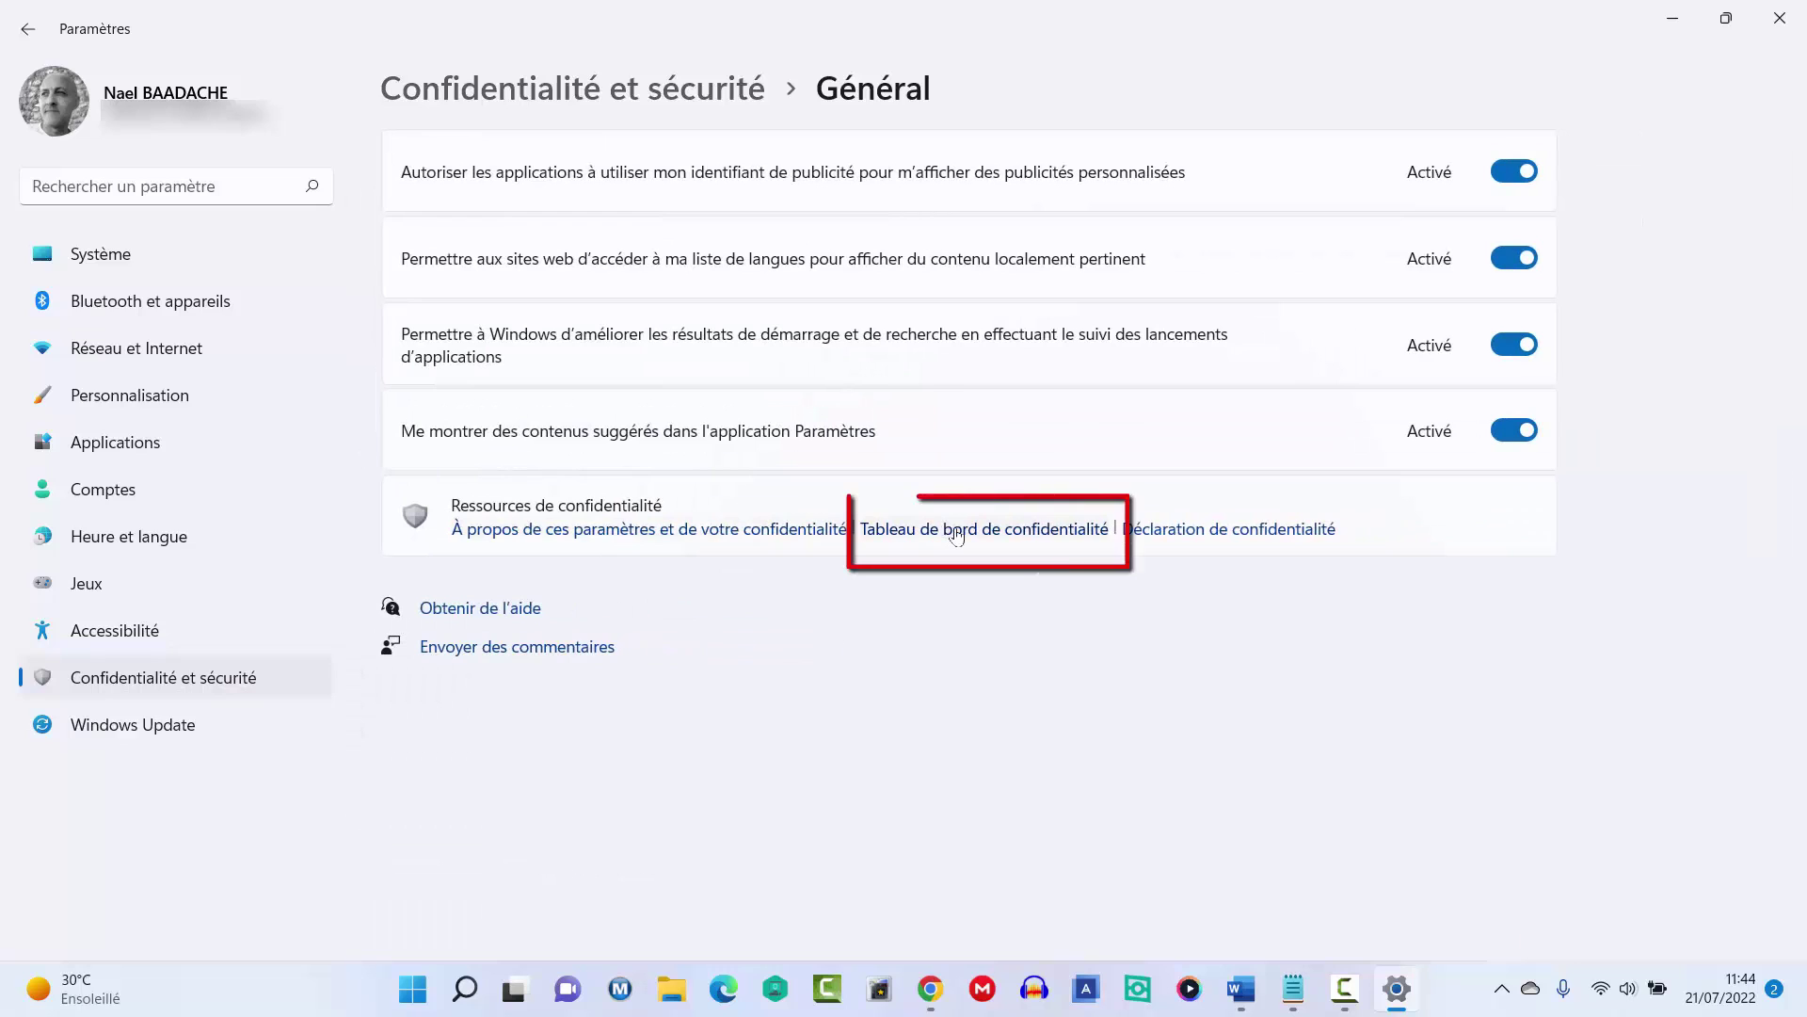
click(957, 530)
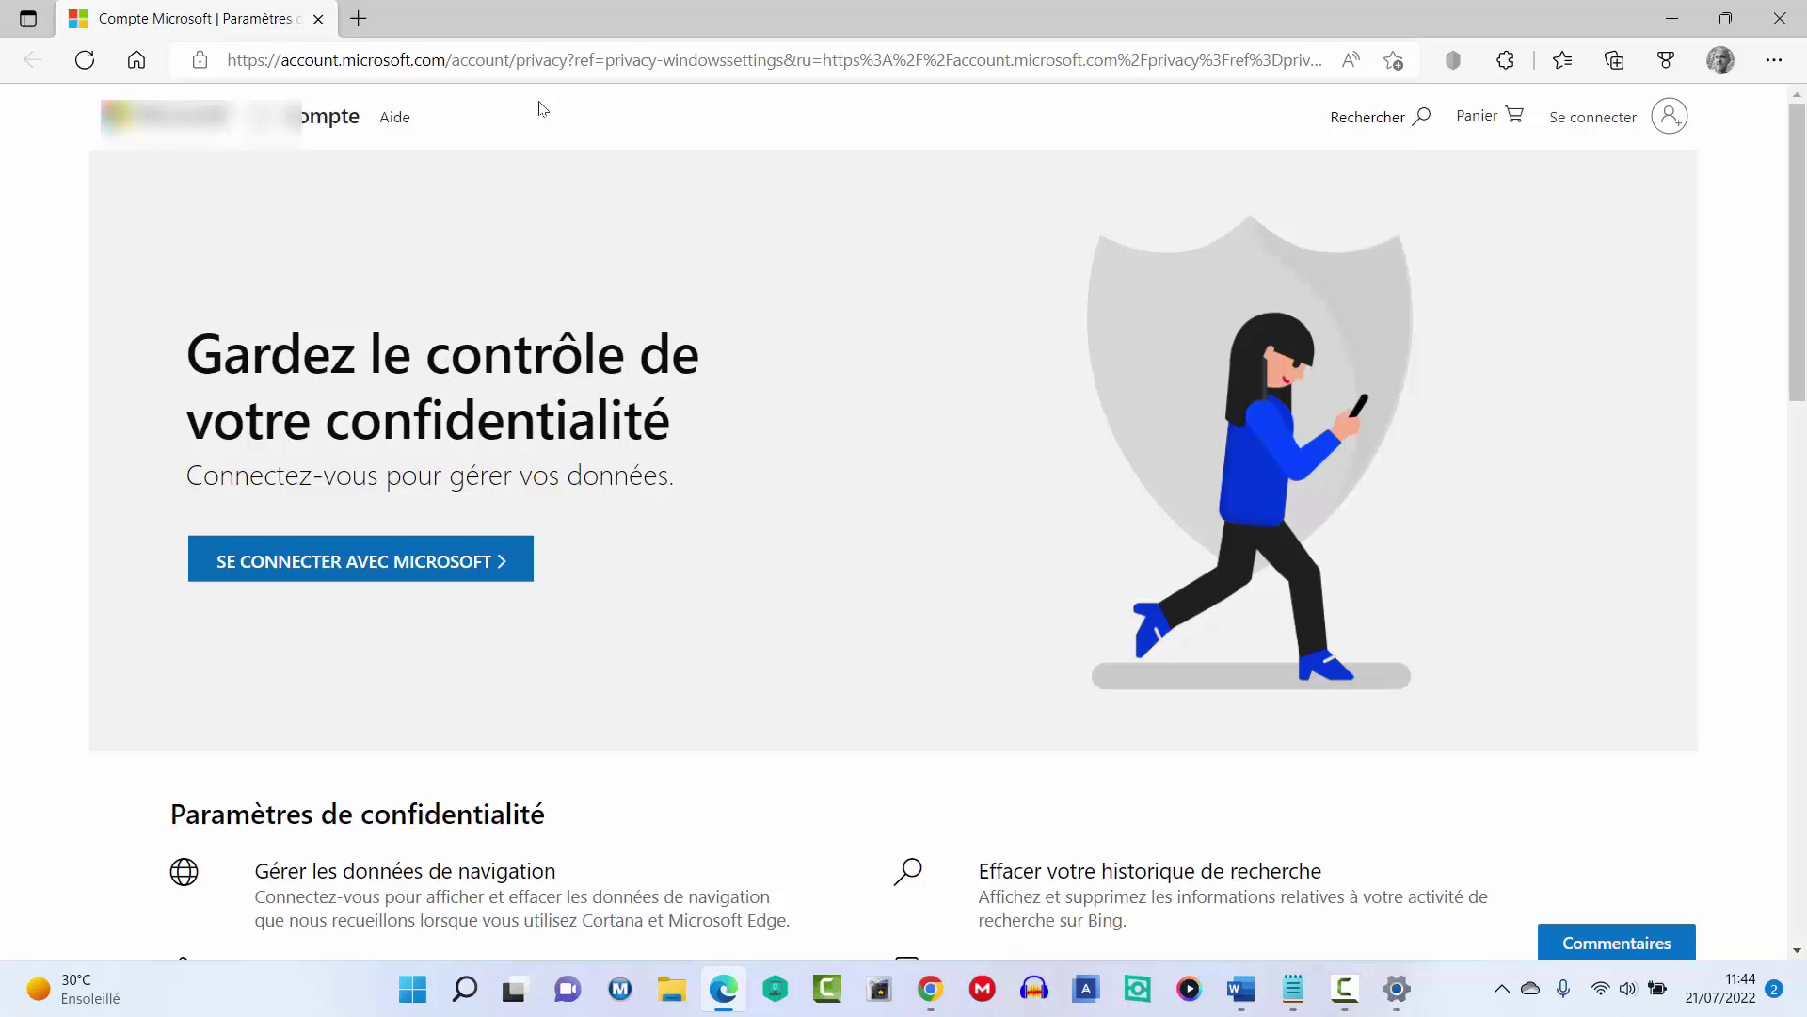
Start signing in with a Microsoft account and dismiss Edge's automatic sign-in offer.
key(F10)
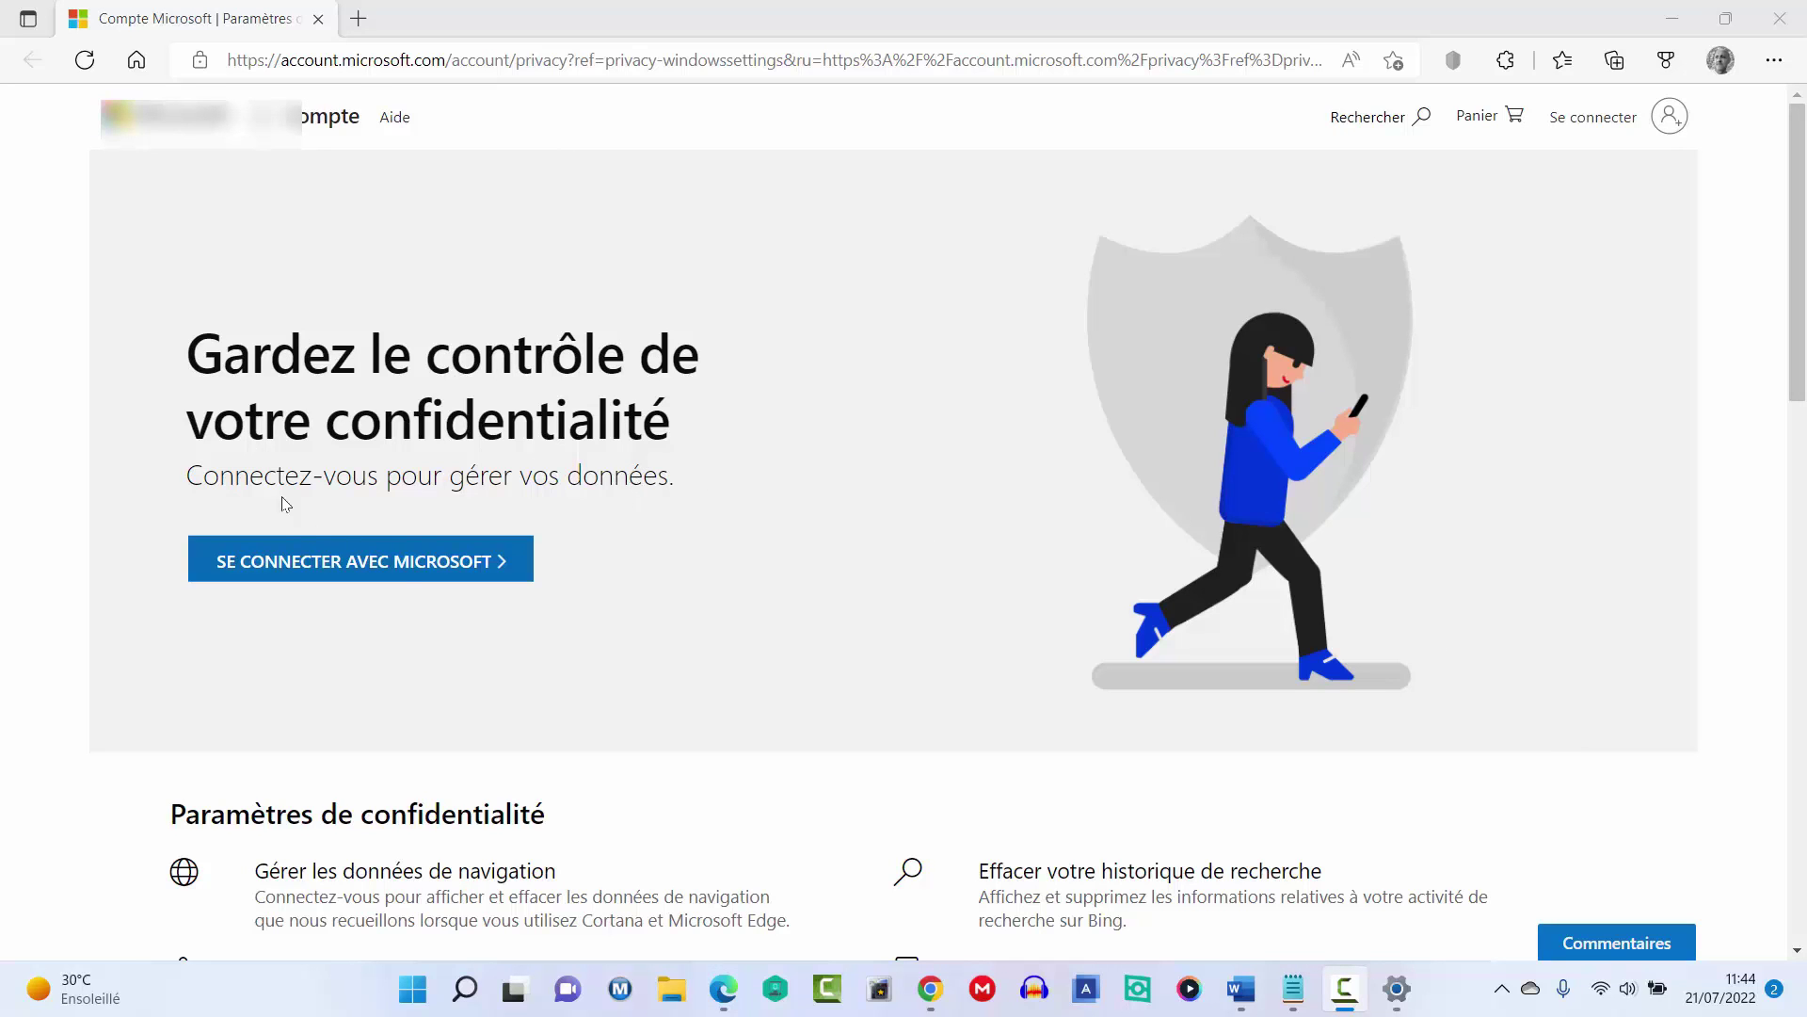
click(381, 572)
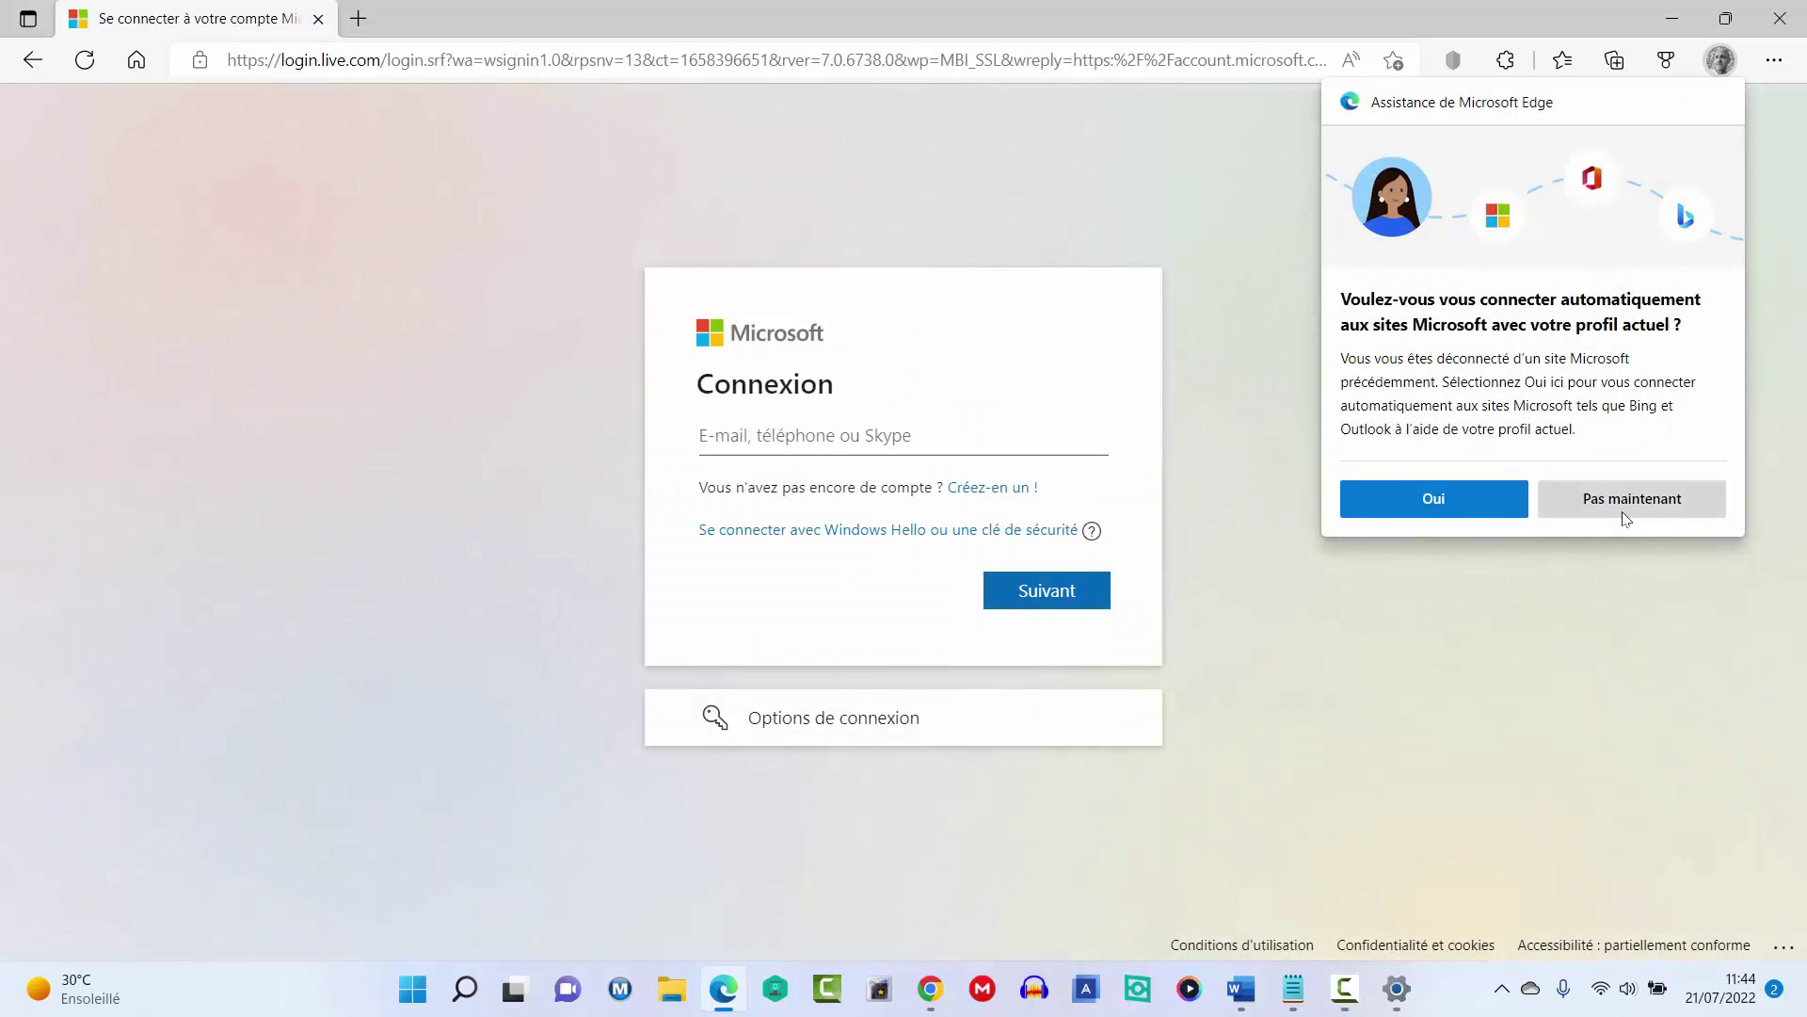
click(1626, 519)
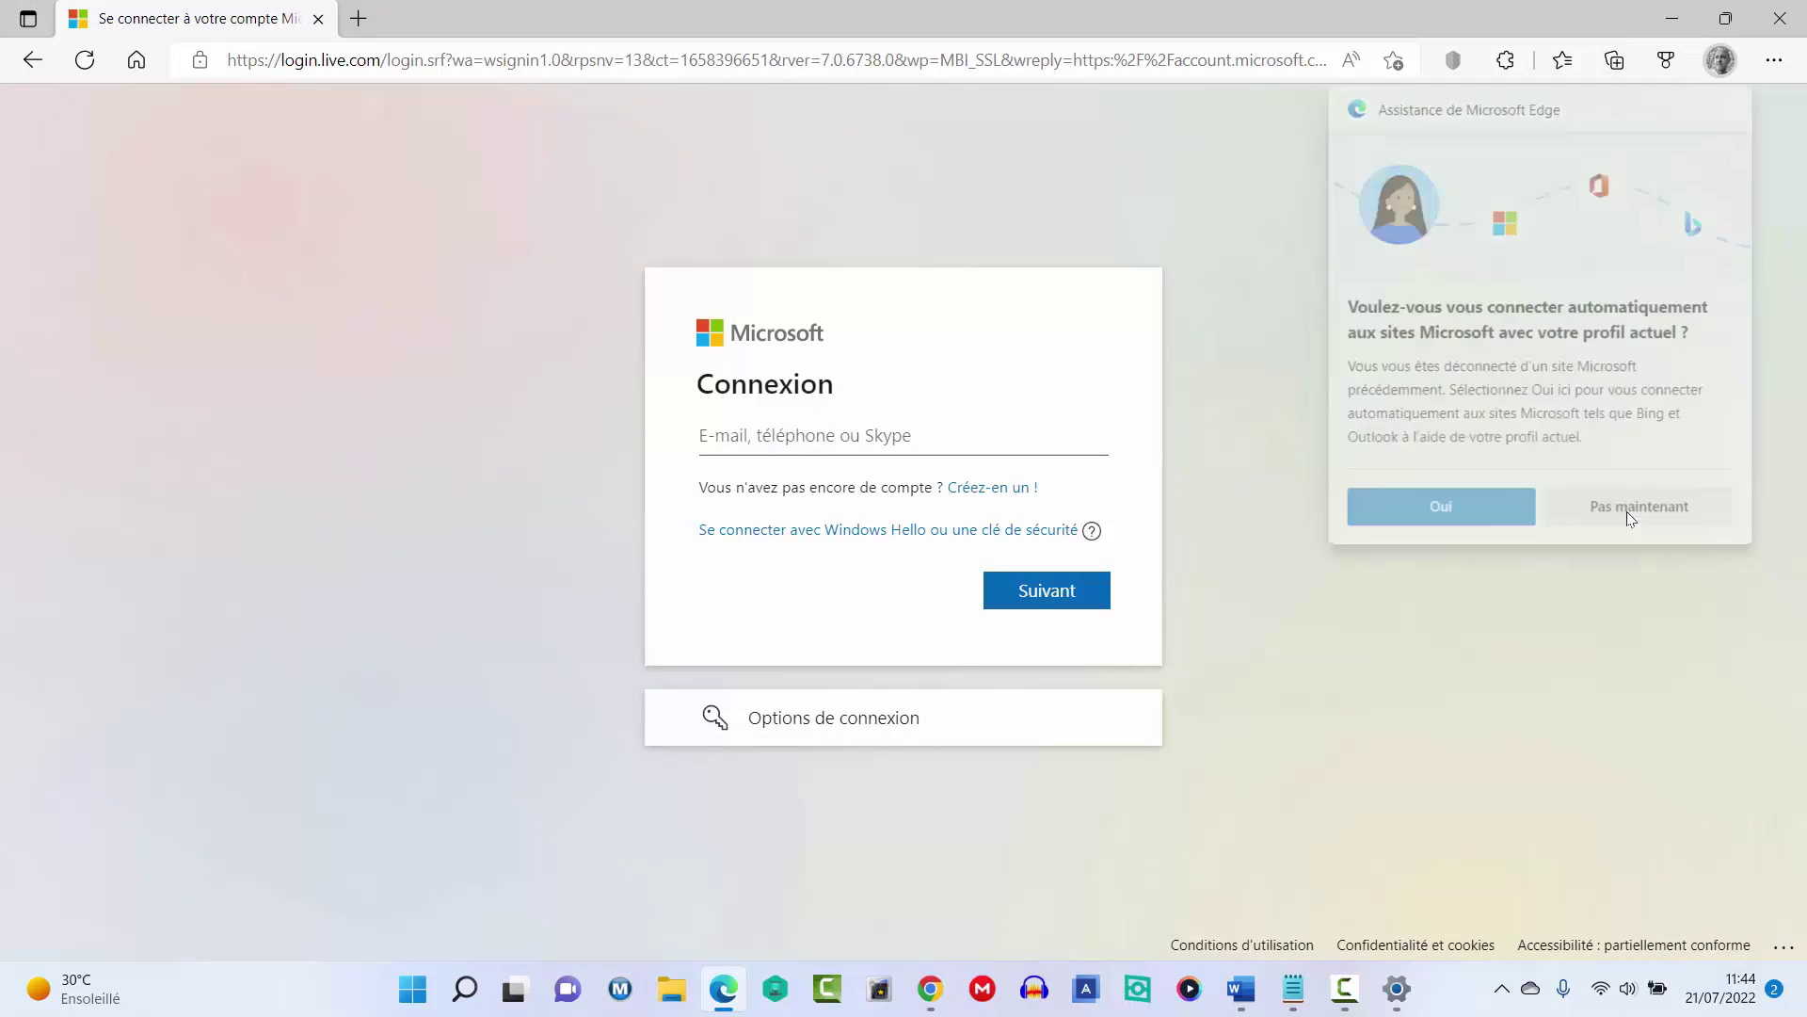
Enter the account e-mail and password to sign in to the privacy dashboard.
click(745, 426)
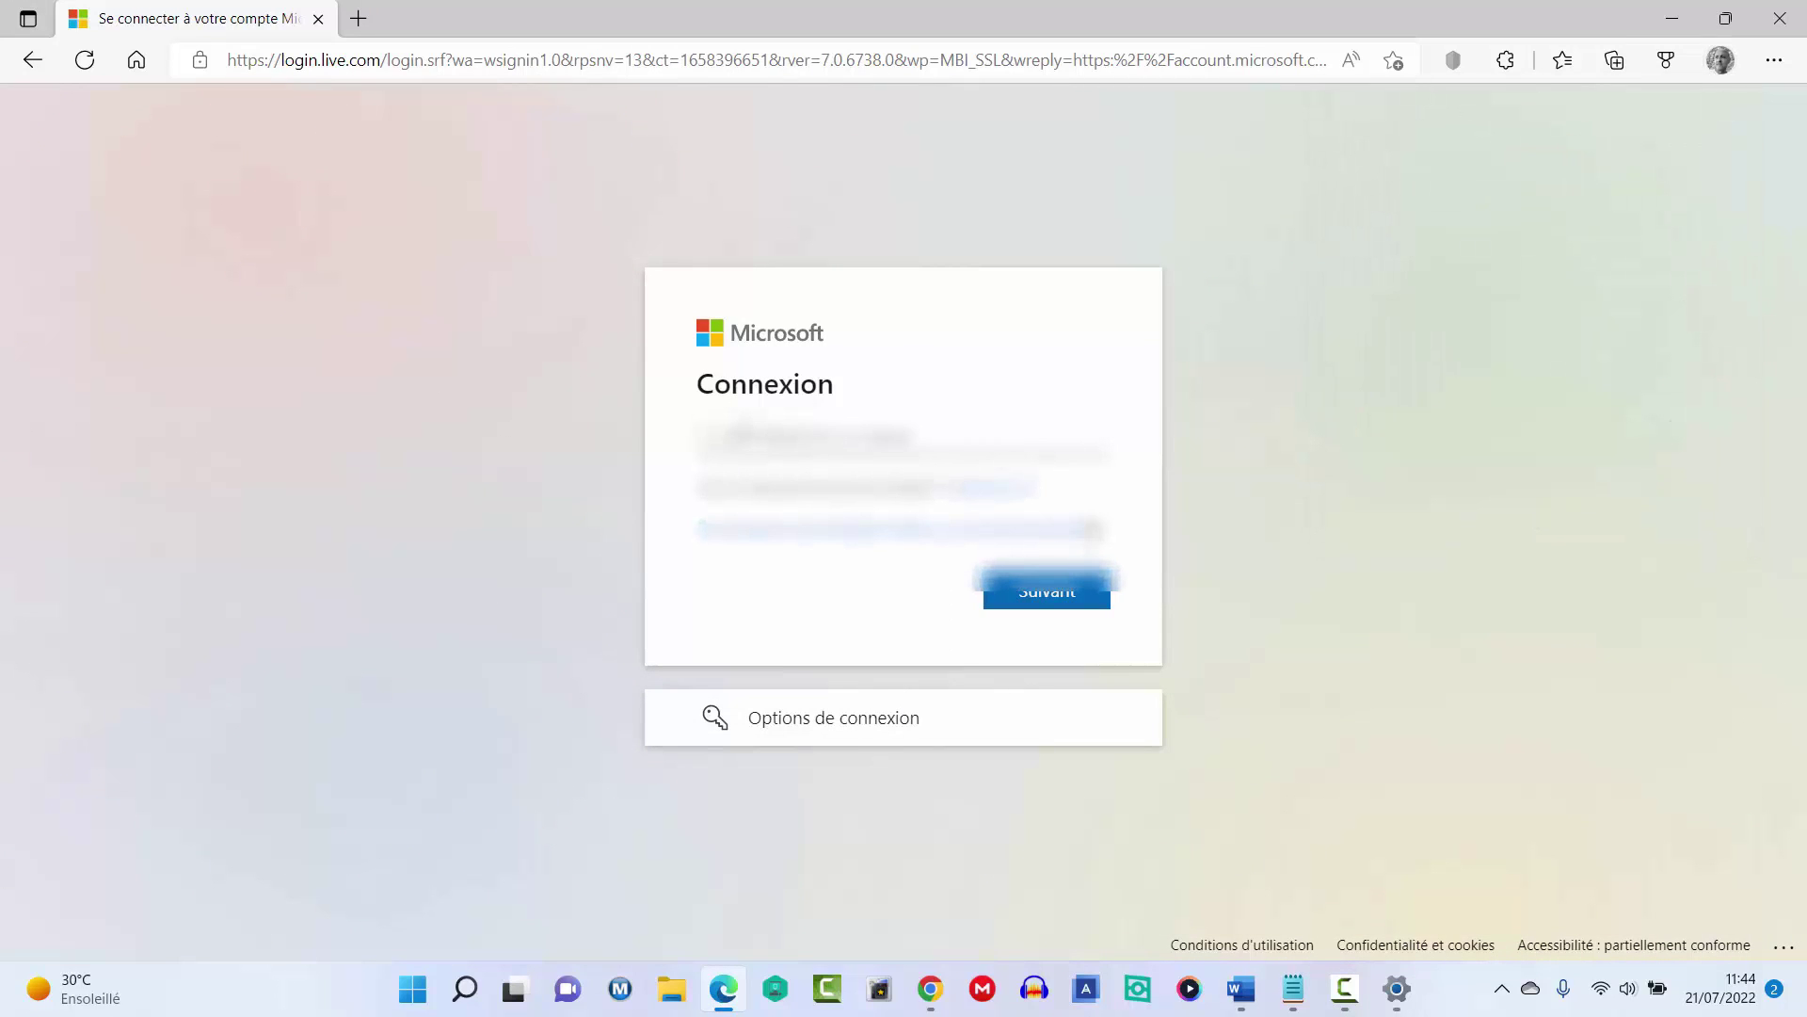
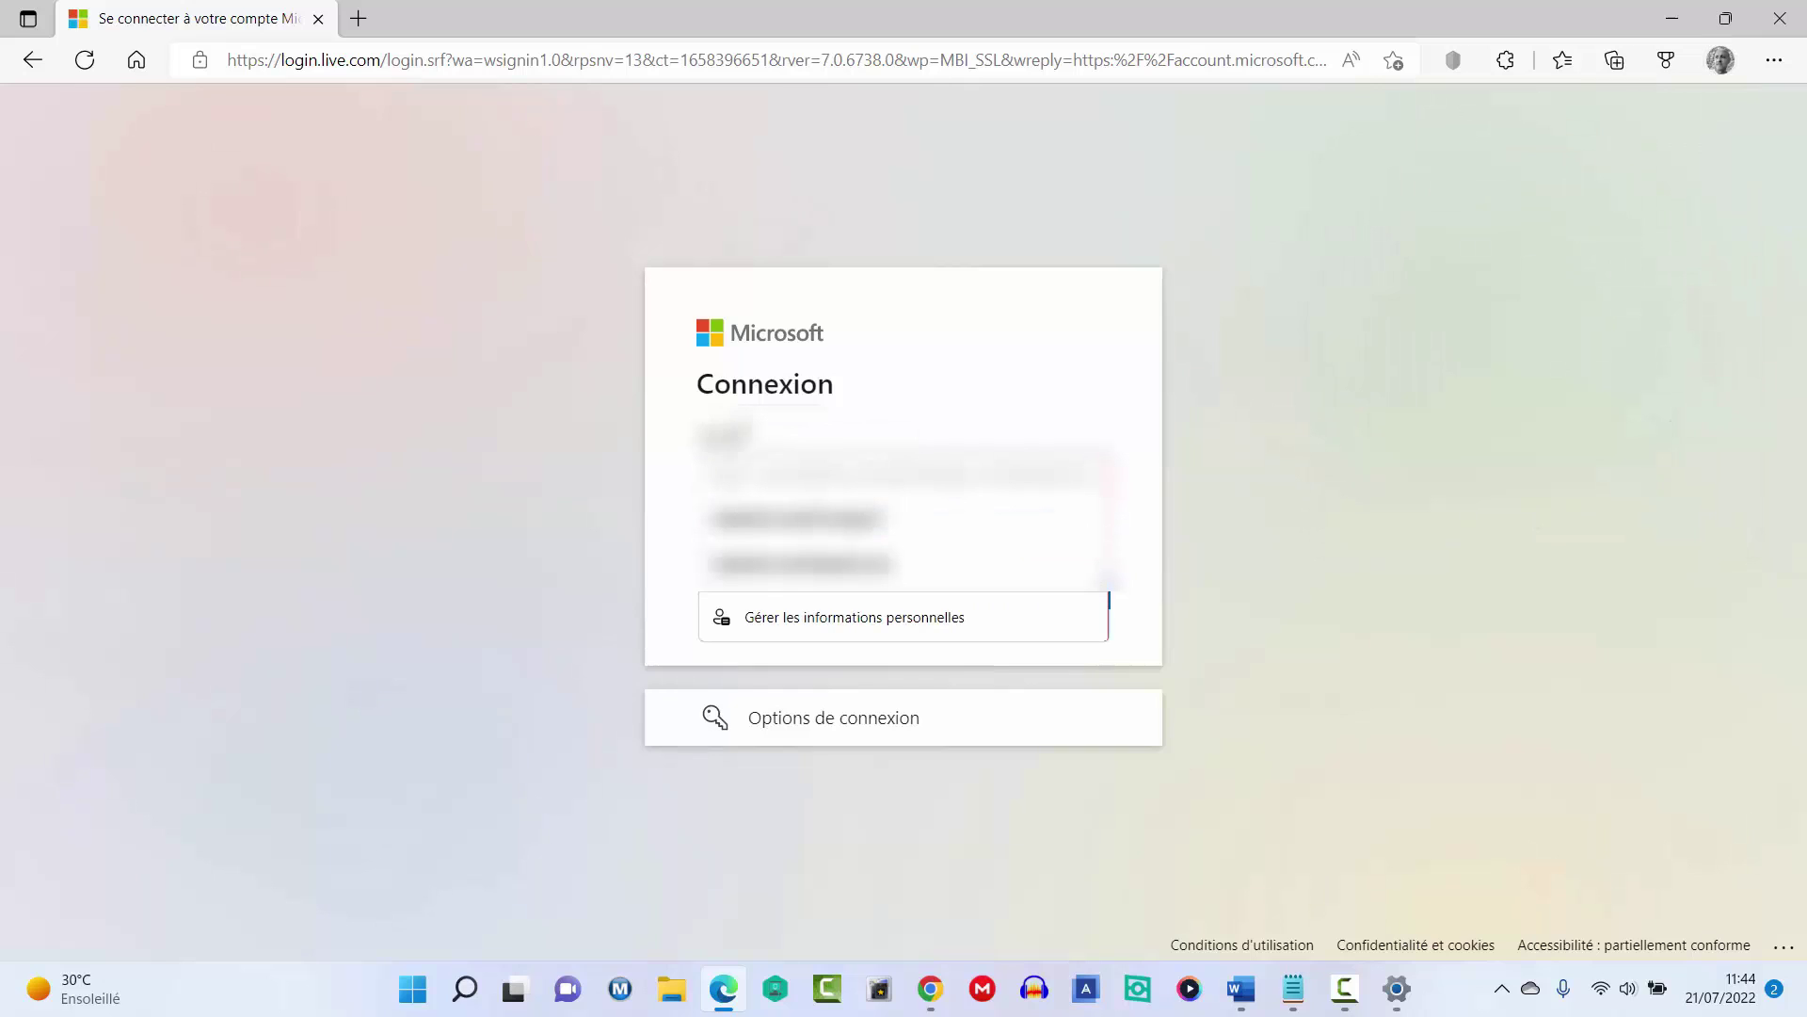
key(F10)
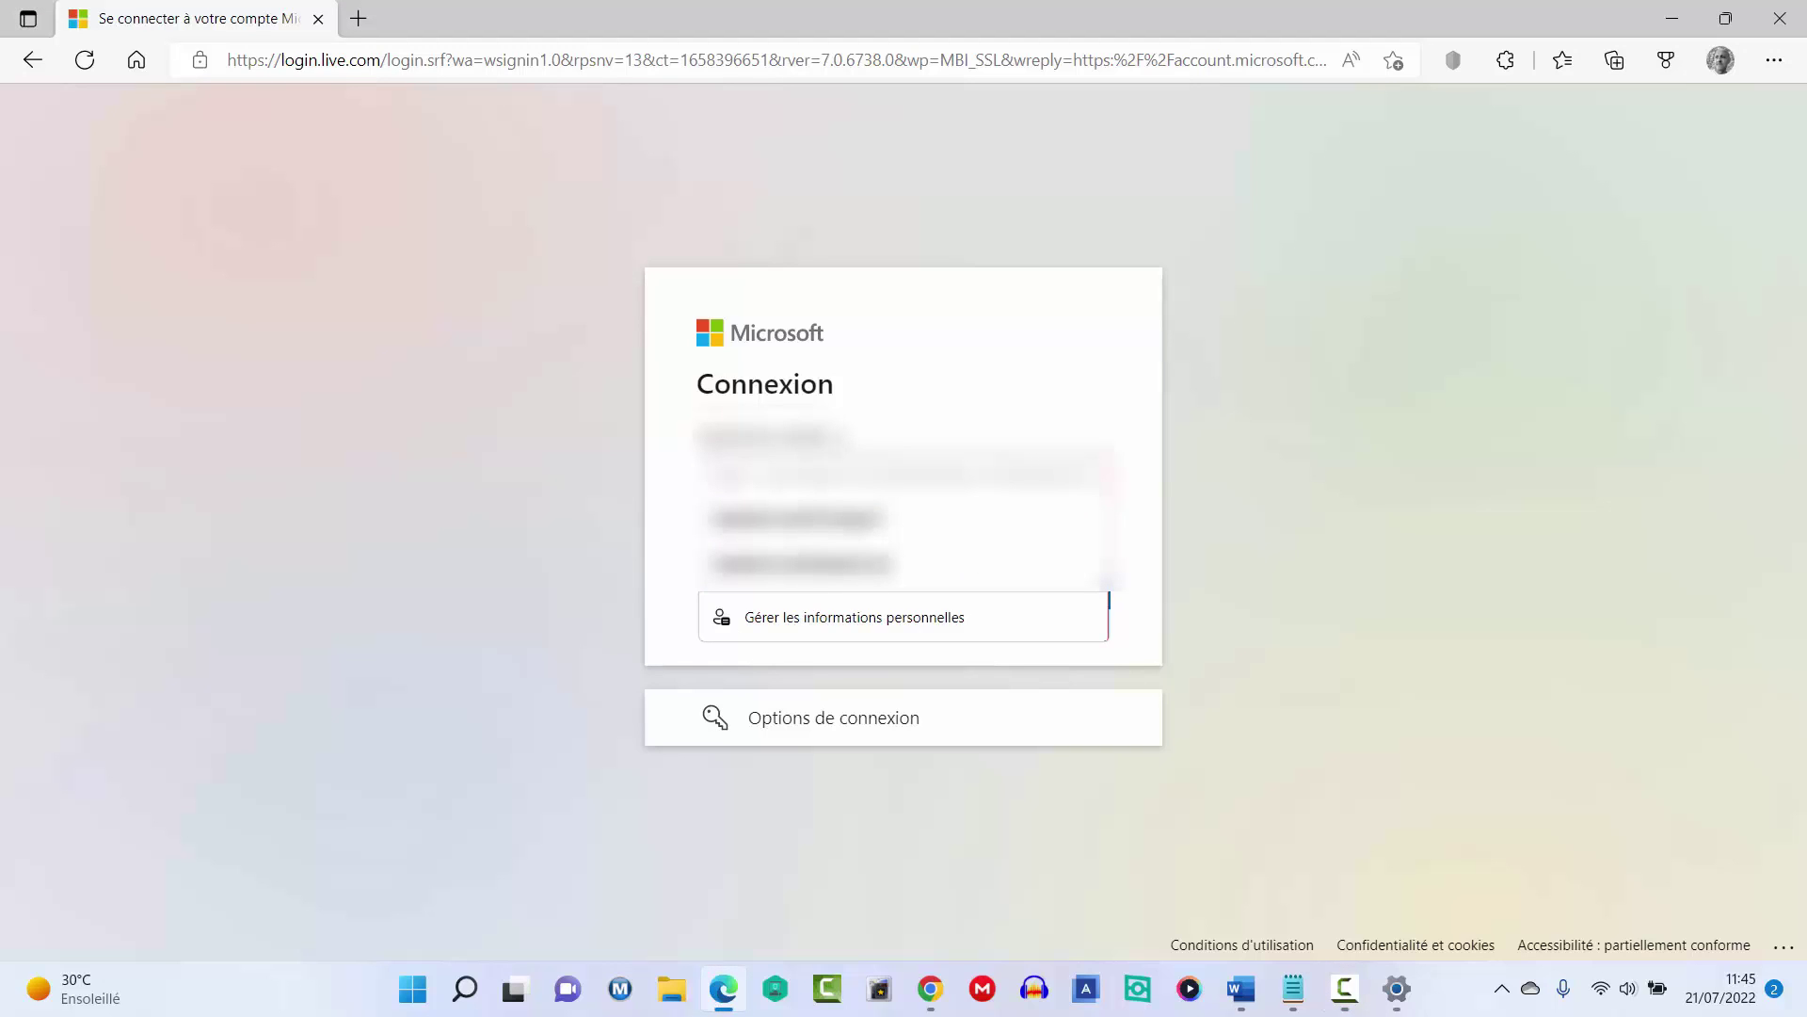
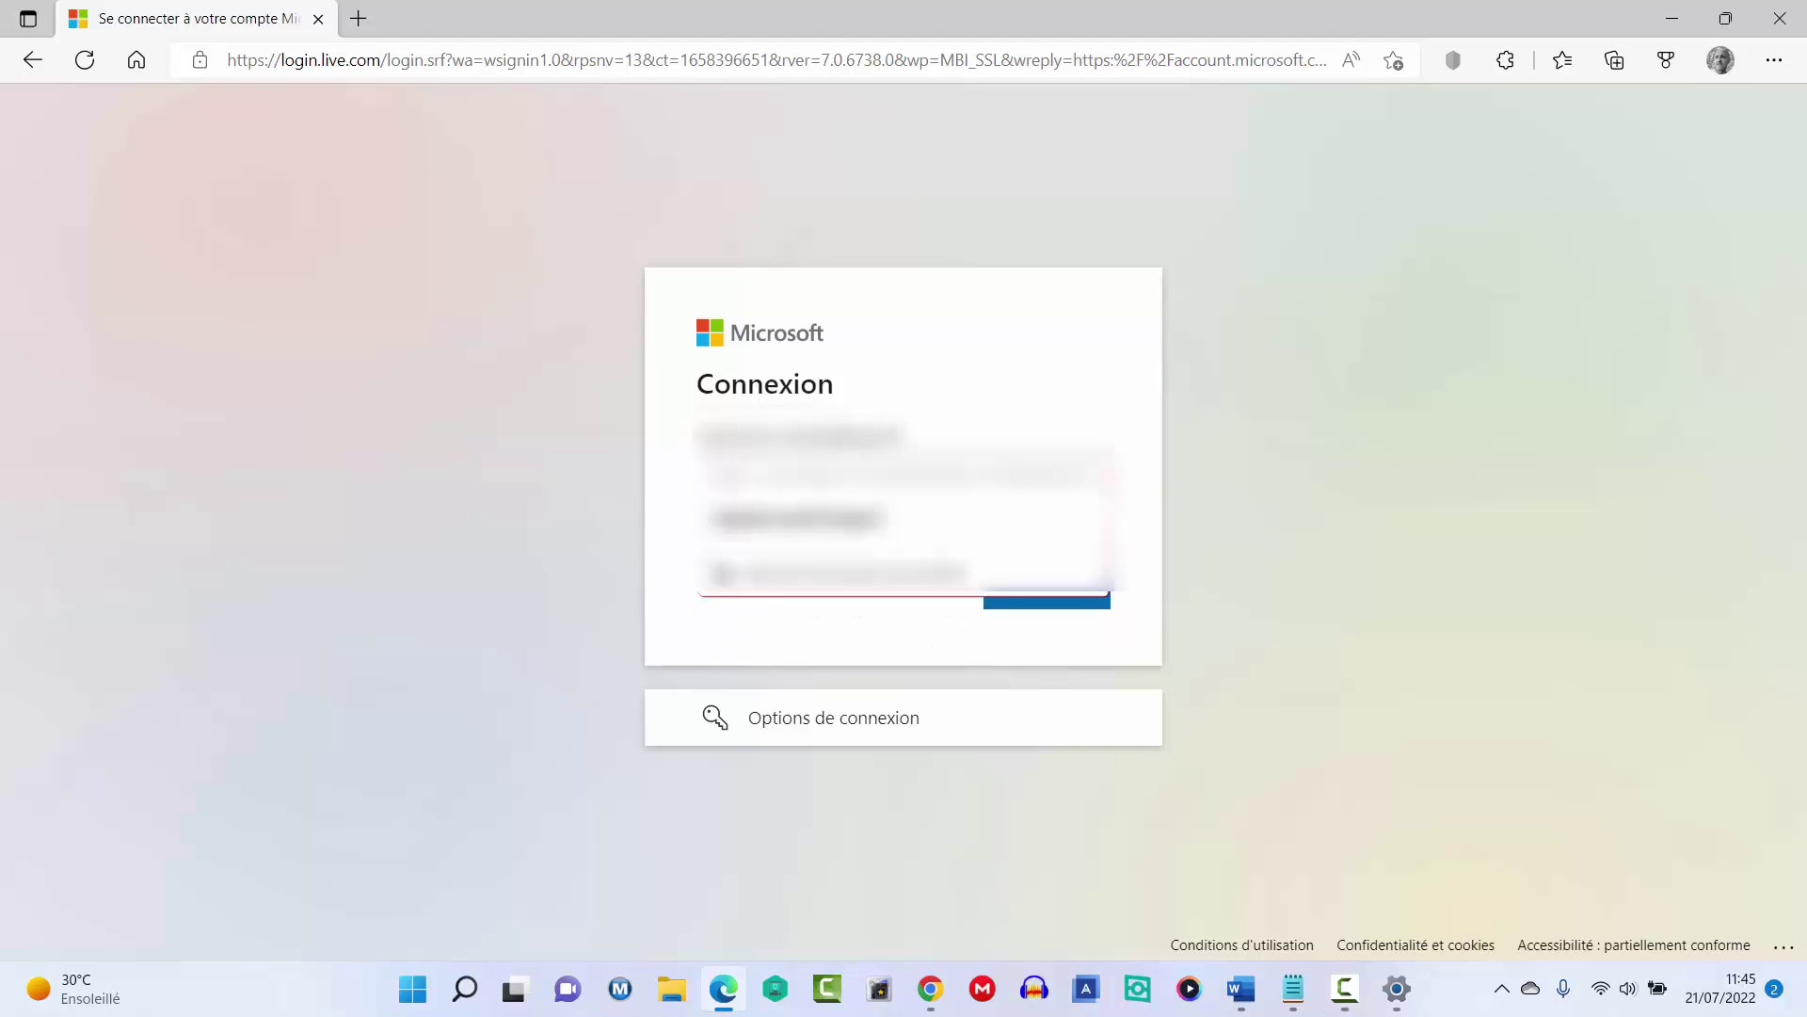
key(Return)
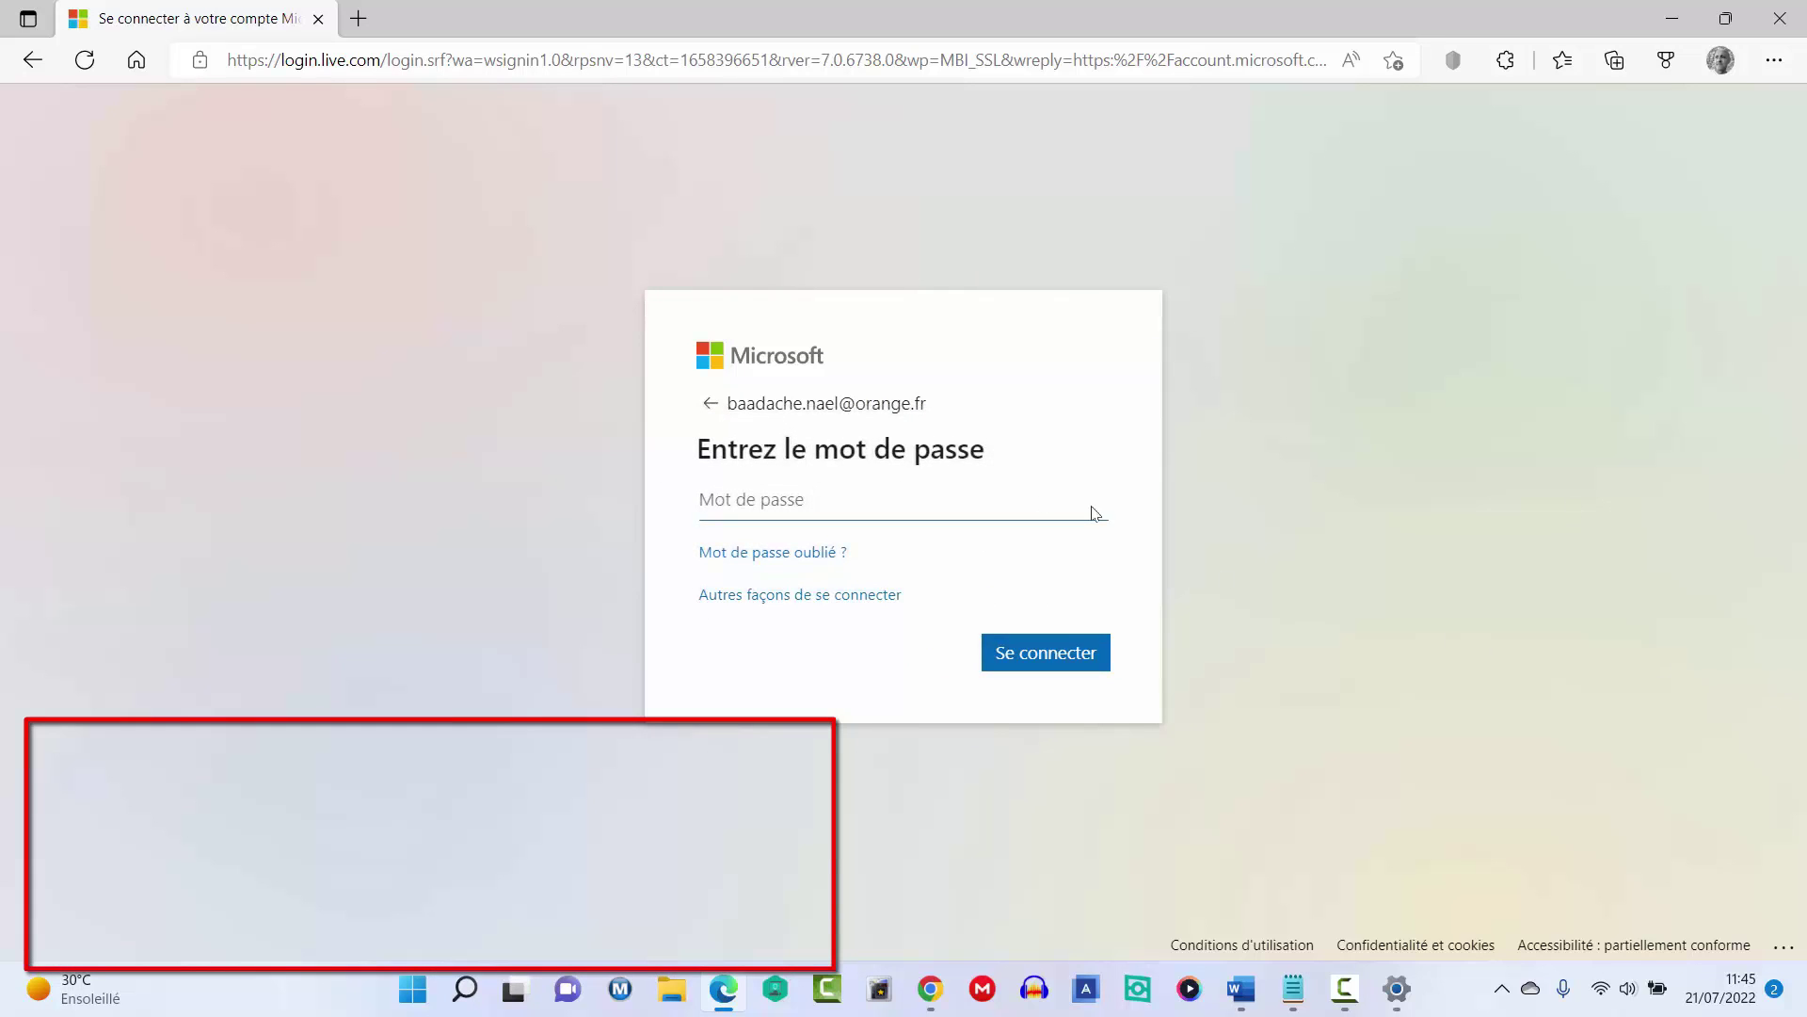
click(743, 501)
click(1041, 656)
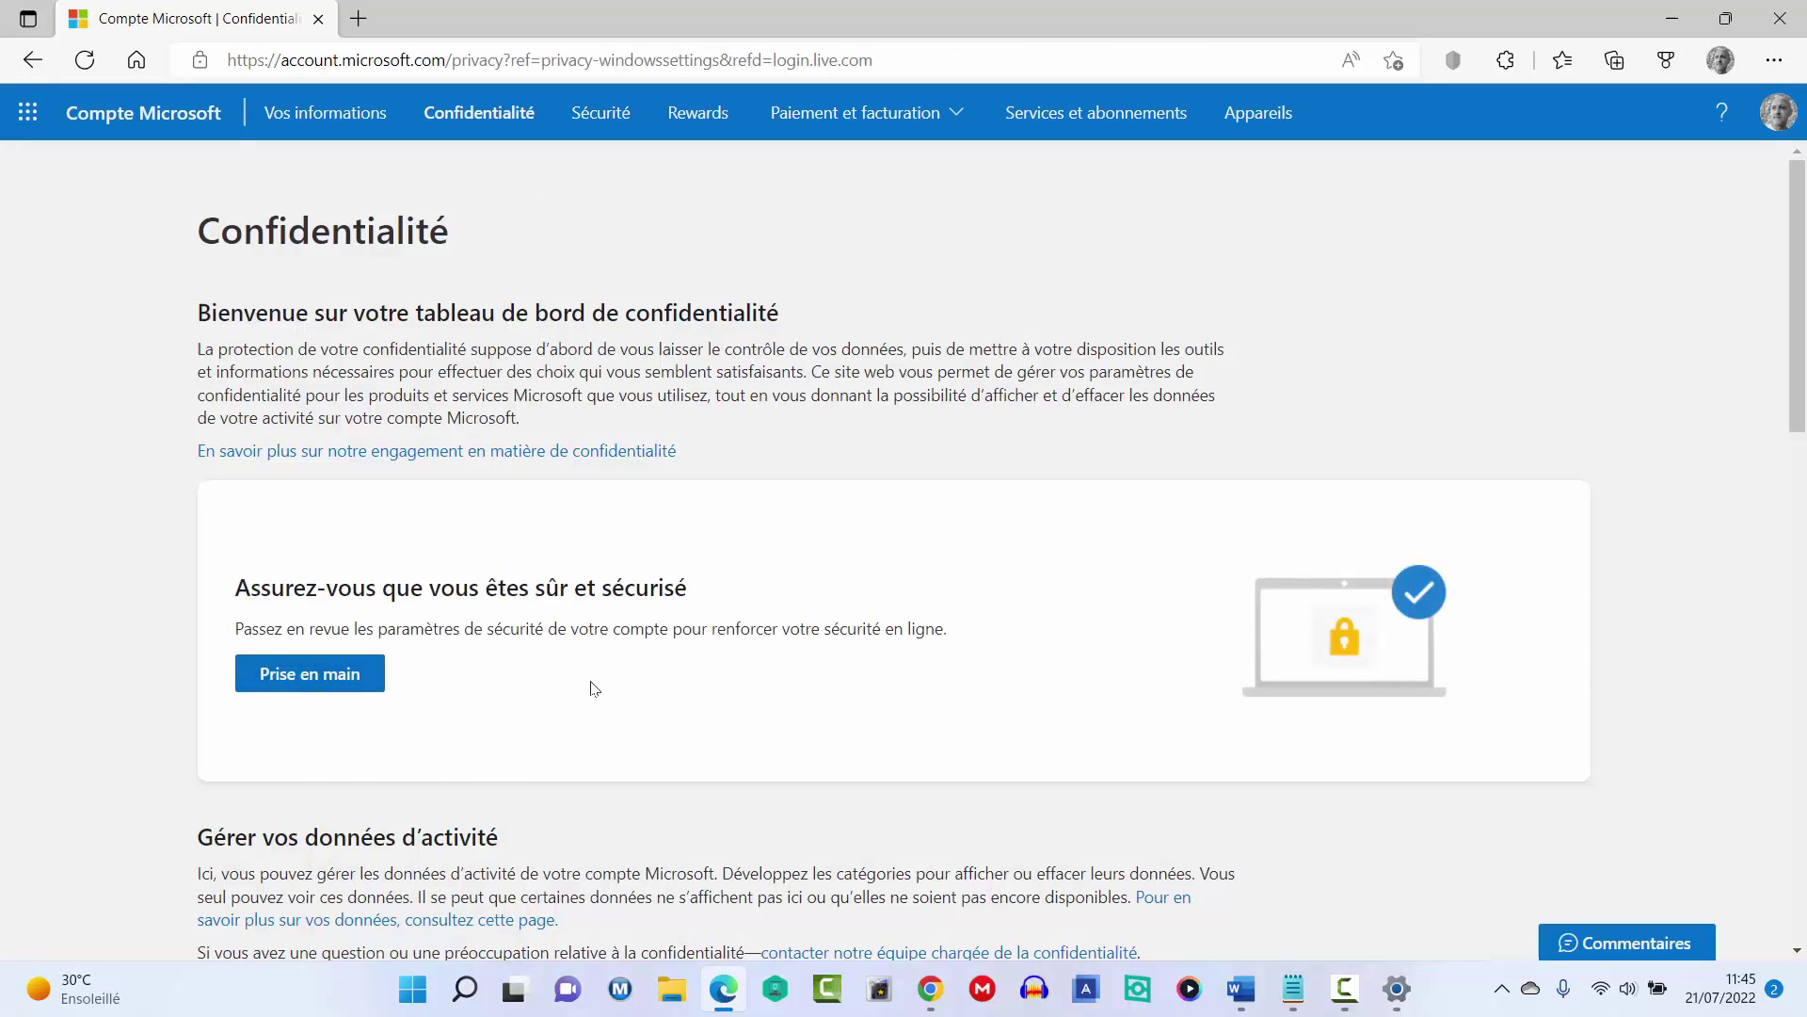
Expand the Activité de localisation details on the privacy dashboard.
scroll(593, 686, down, 4)
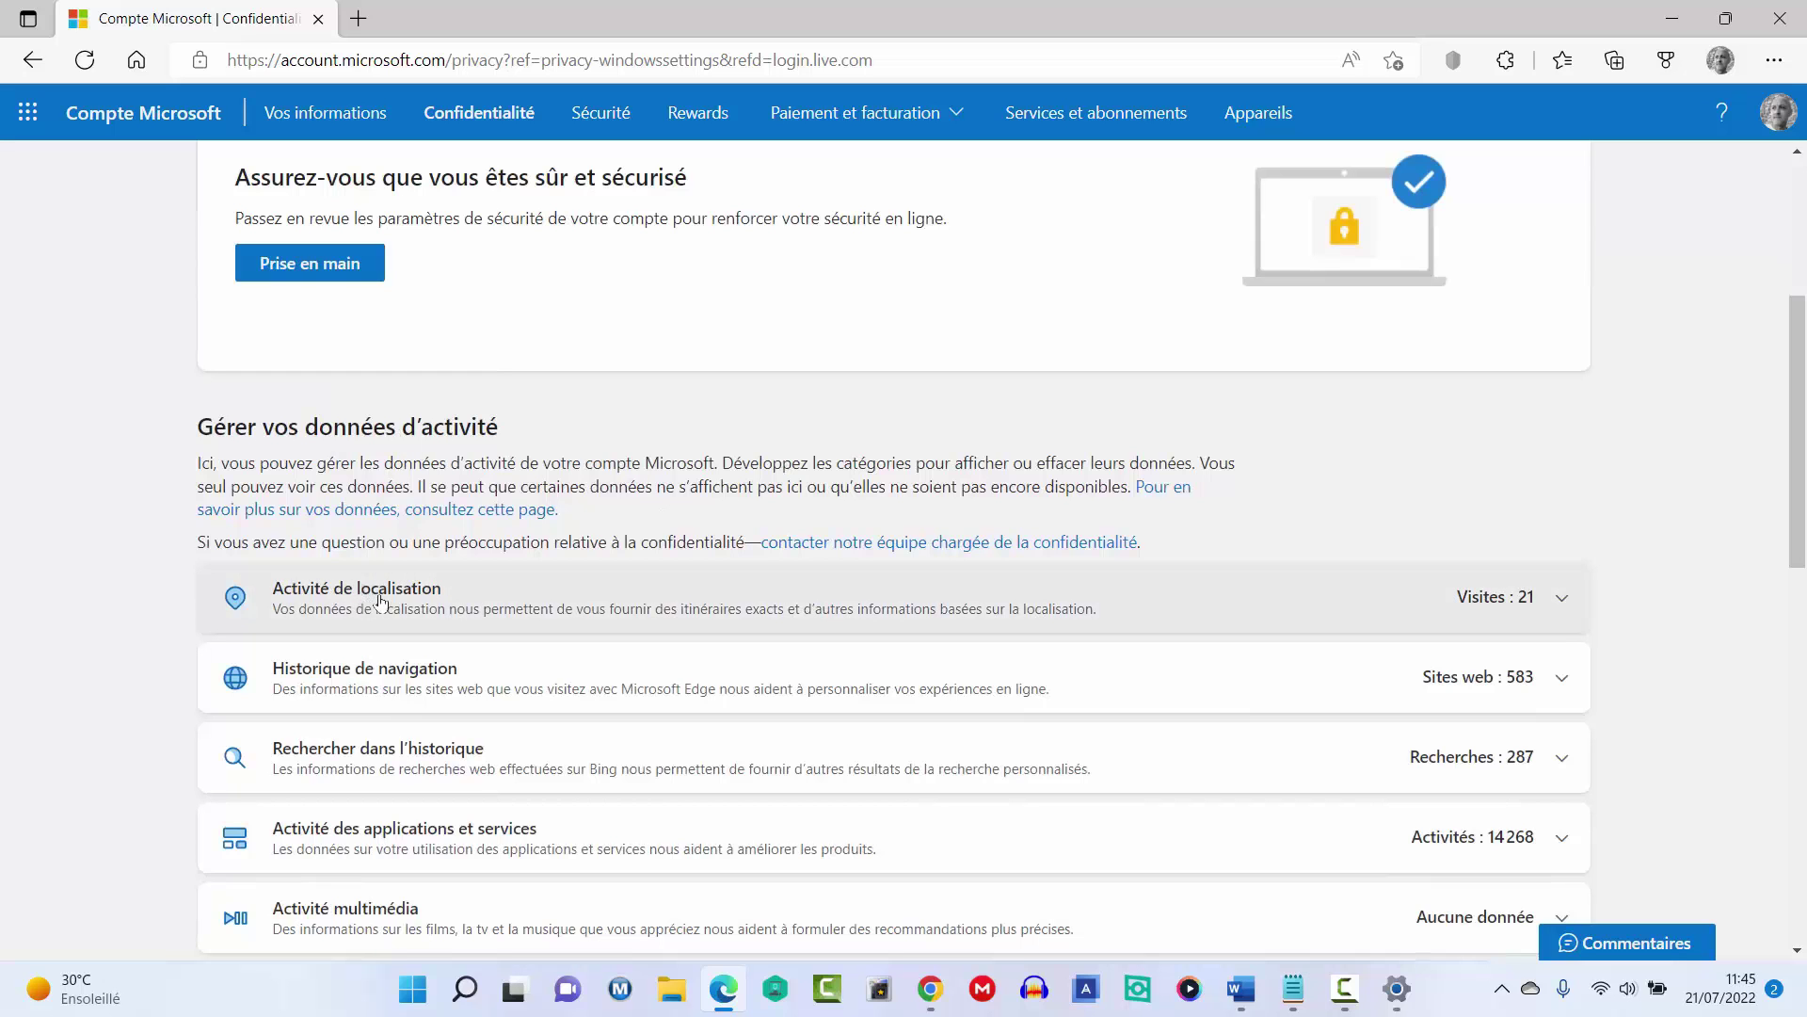
click(380, 601)
scroll(380, 600, down, 7)
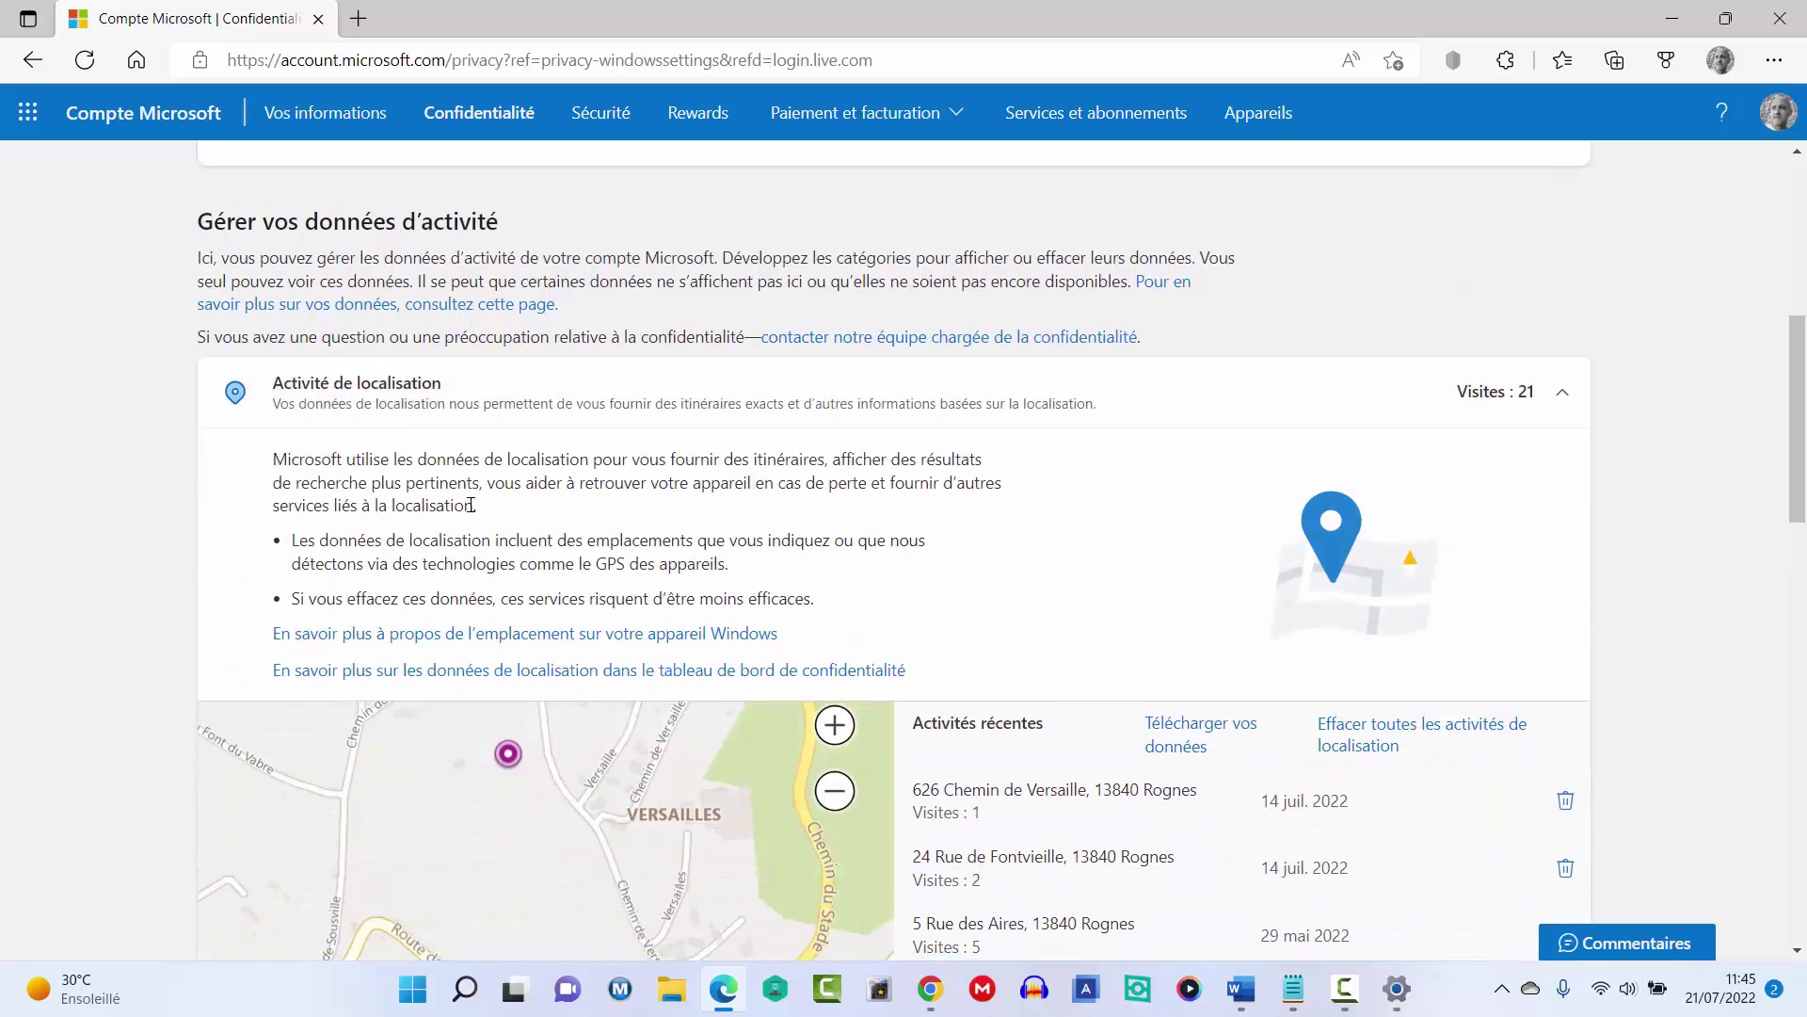
scroll(511, 573, down, 1)
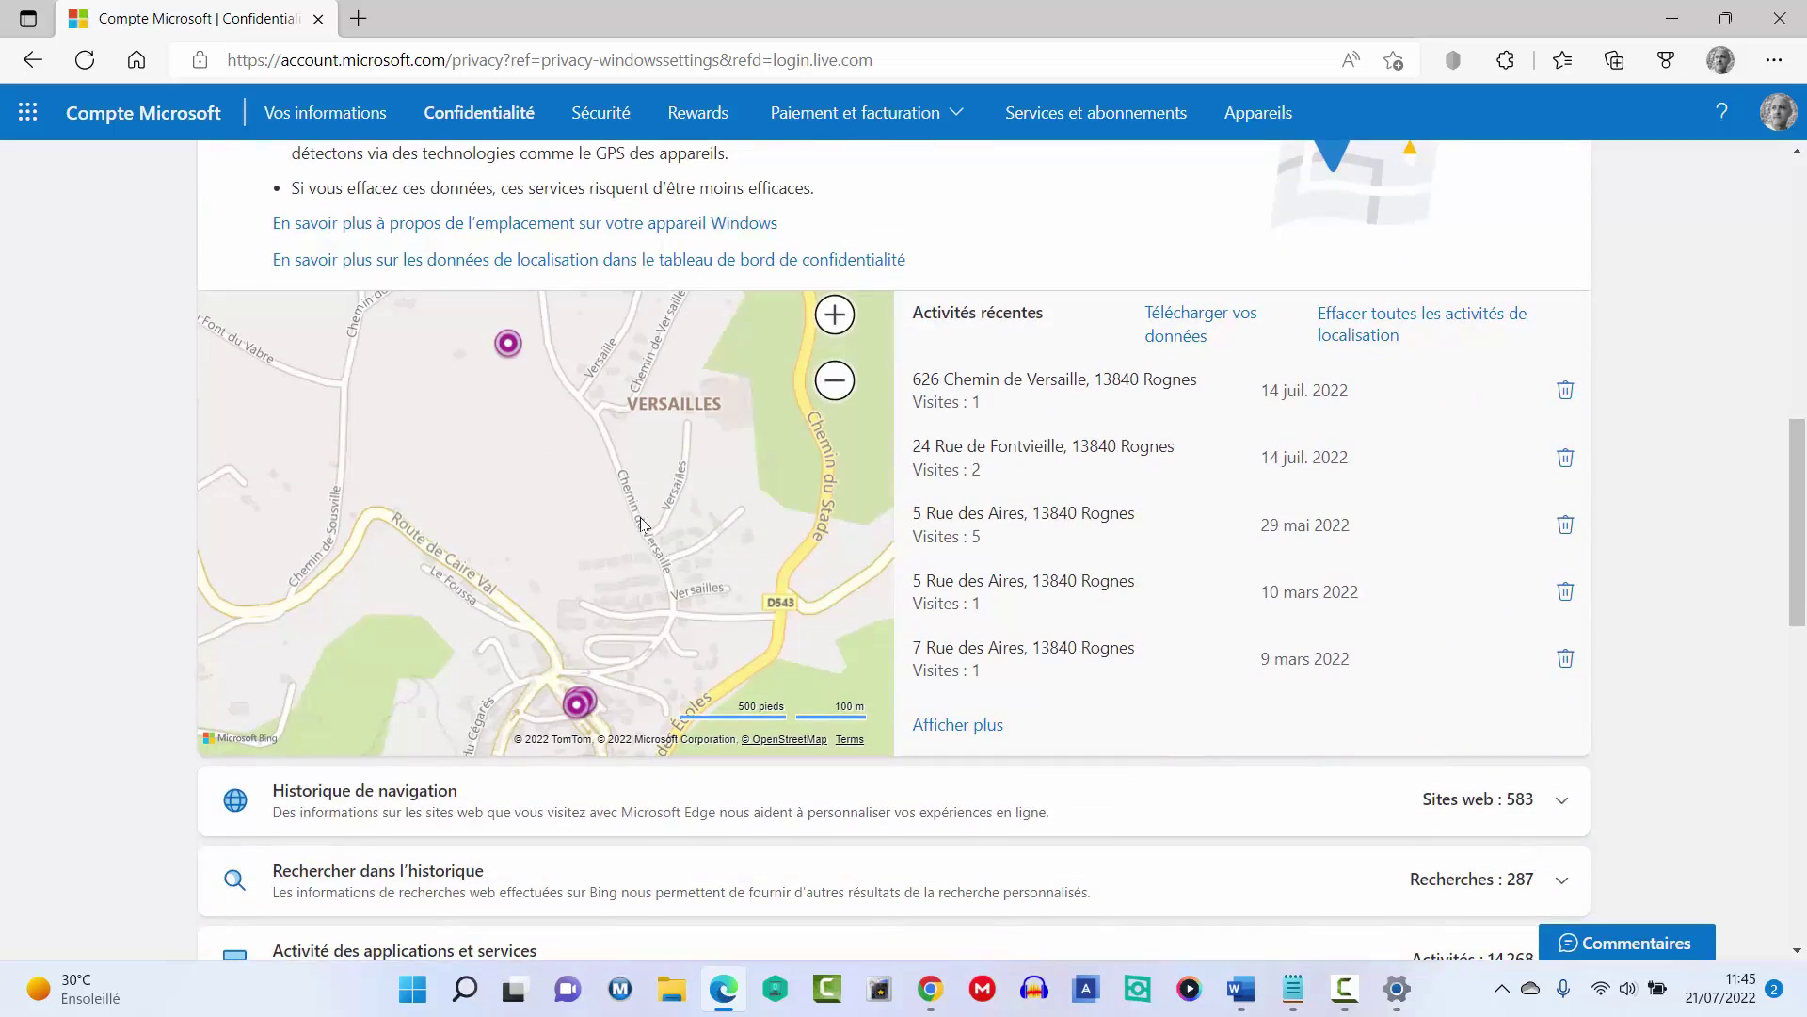
scroll(644, 525, down, 3)
scroll(641, 527, down, 1)
Expand browsing (583 sites) and search (287) history, down to Autres paramètres de confidentialité.
click(377, 391)
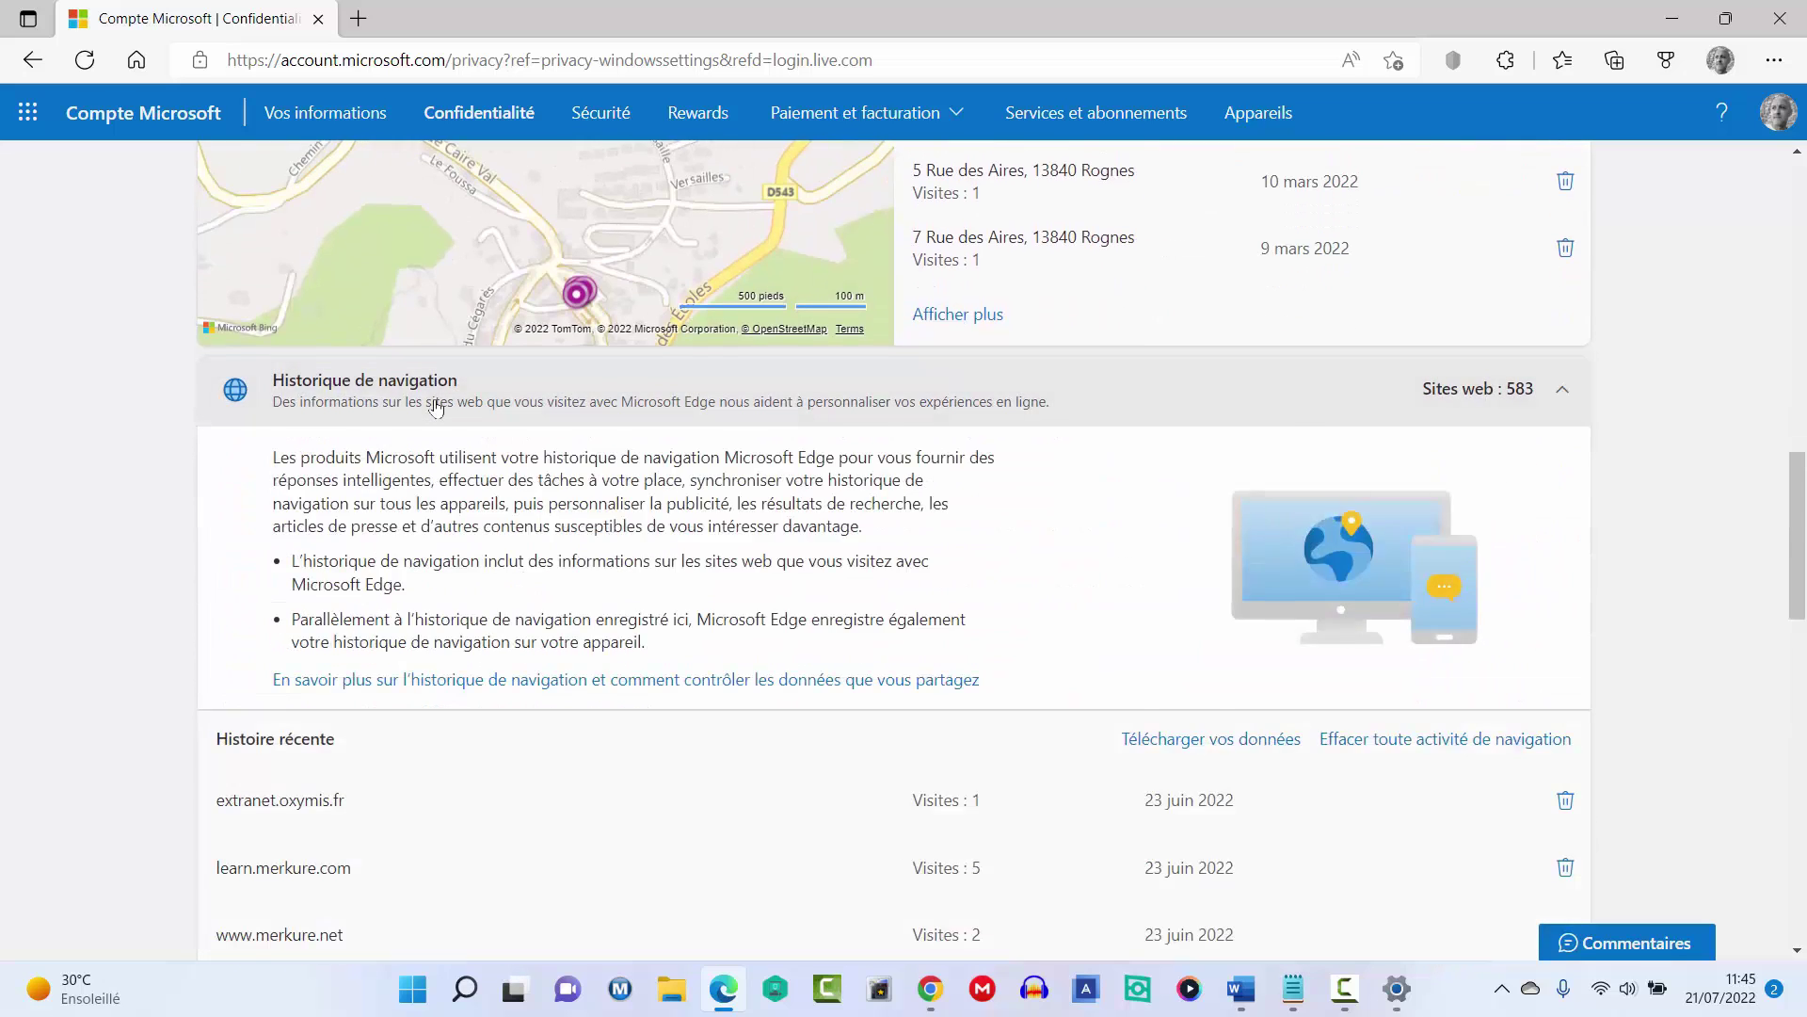
scroll(370, 553, down, 6)
scroll(370, 552, down, 2)
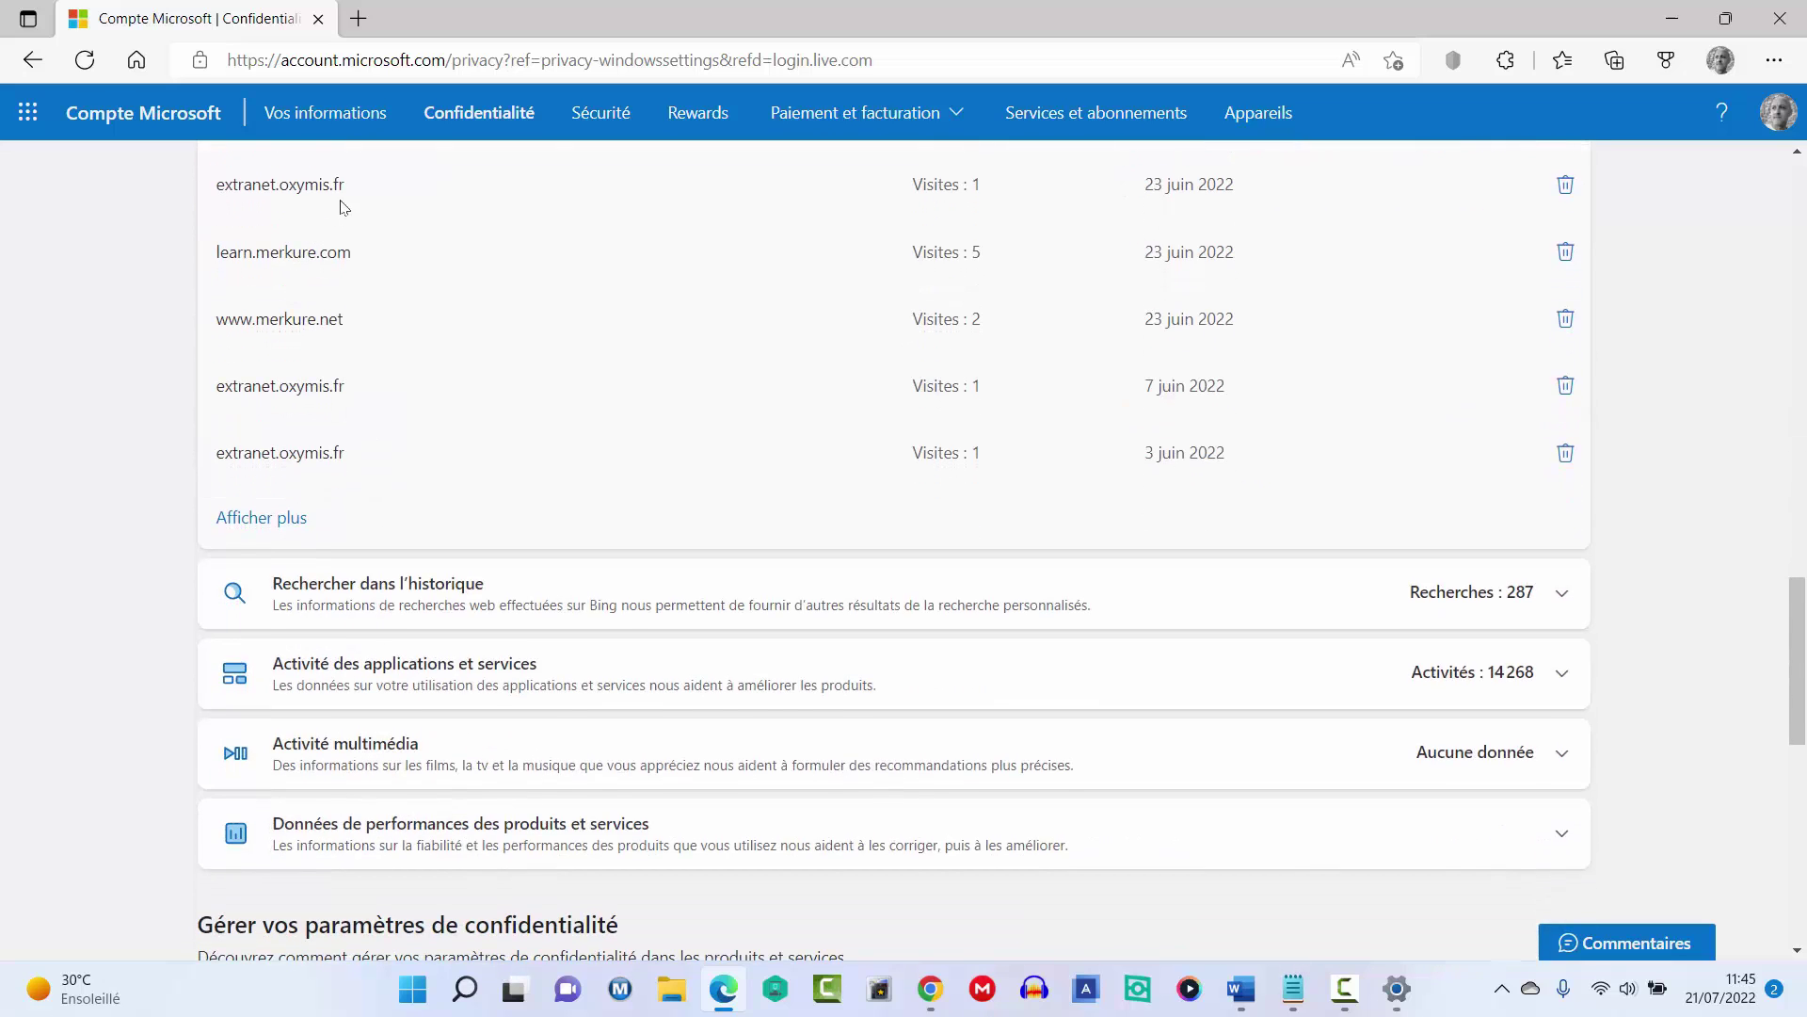
click(412, 604)
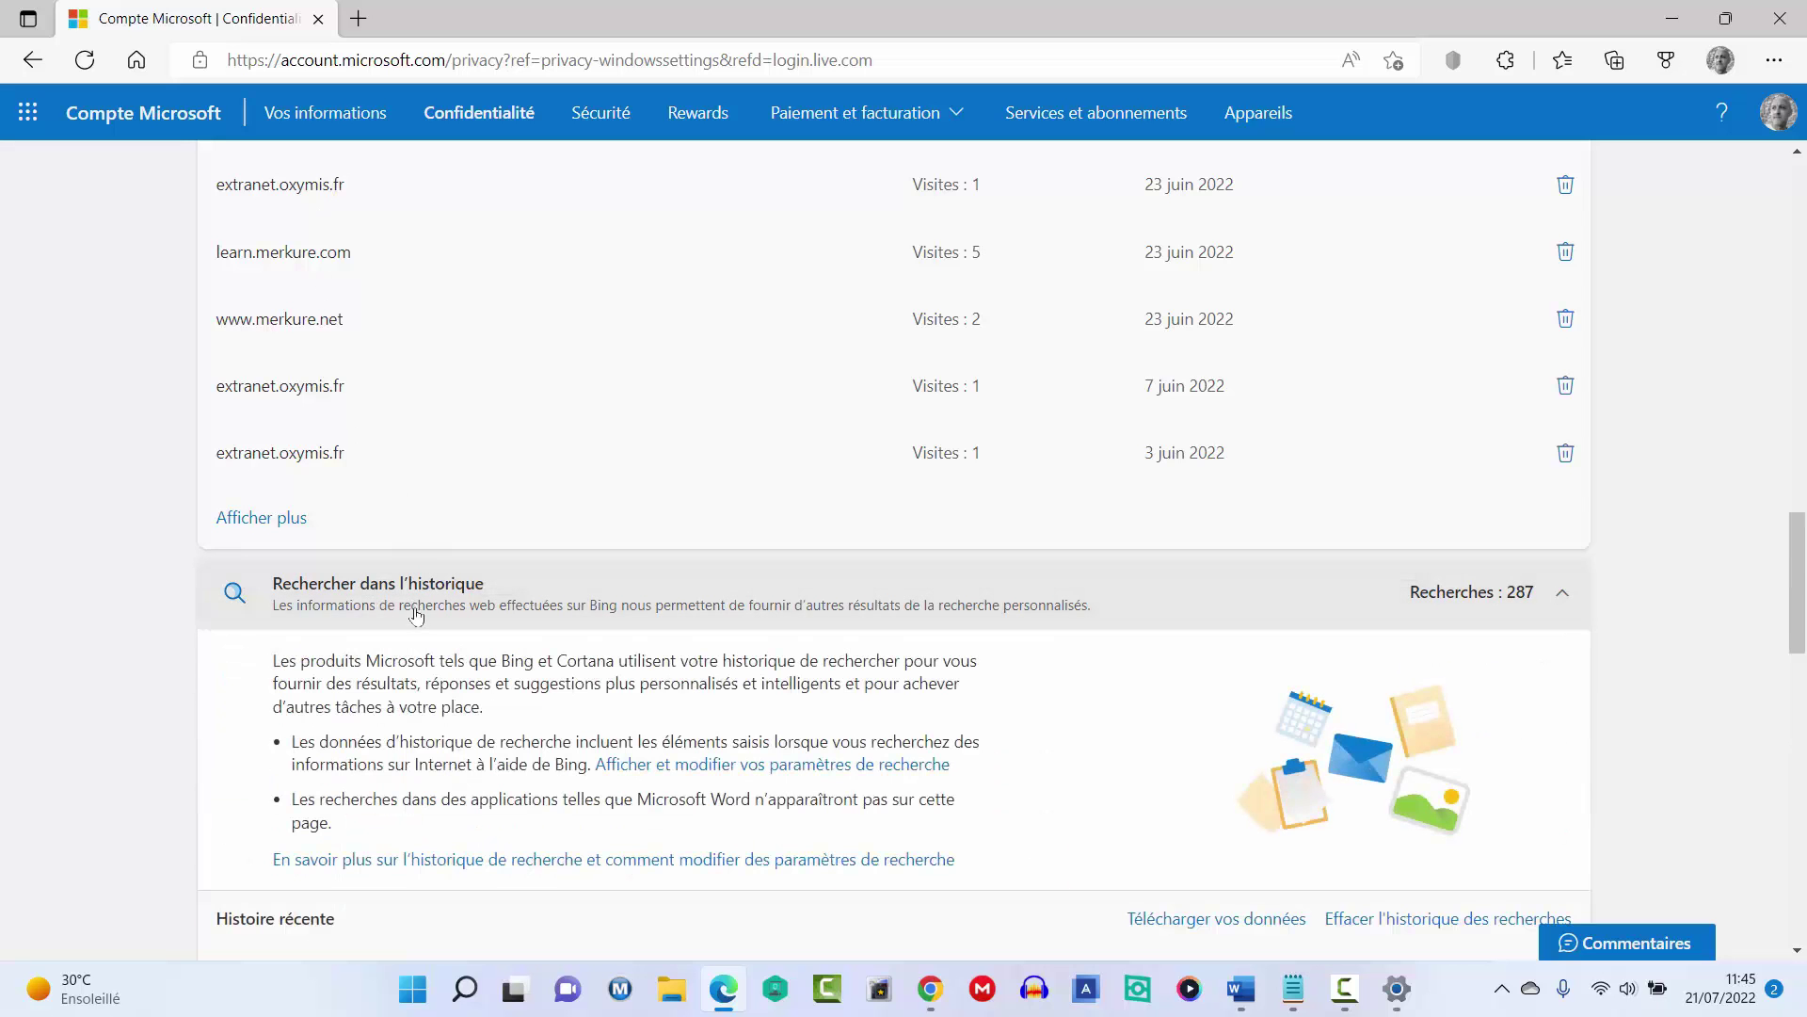
scroll(414, 612, down, 4)
scroll(485, 507, down, 14)
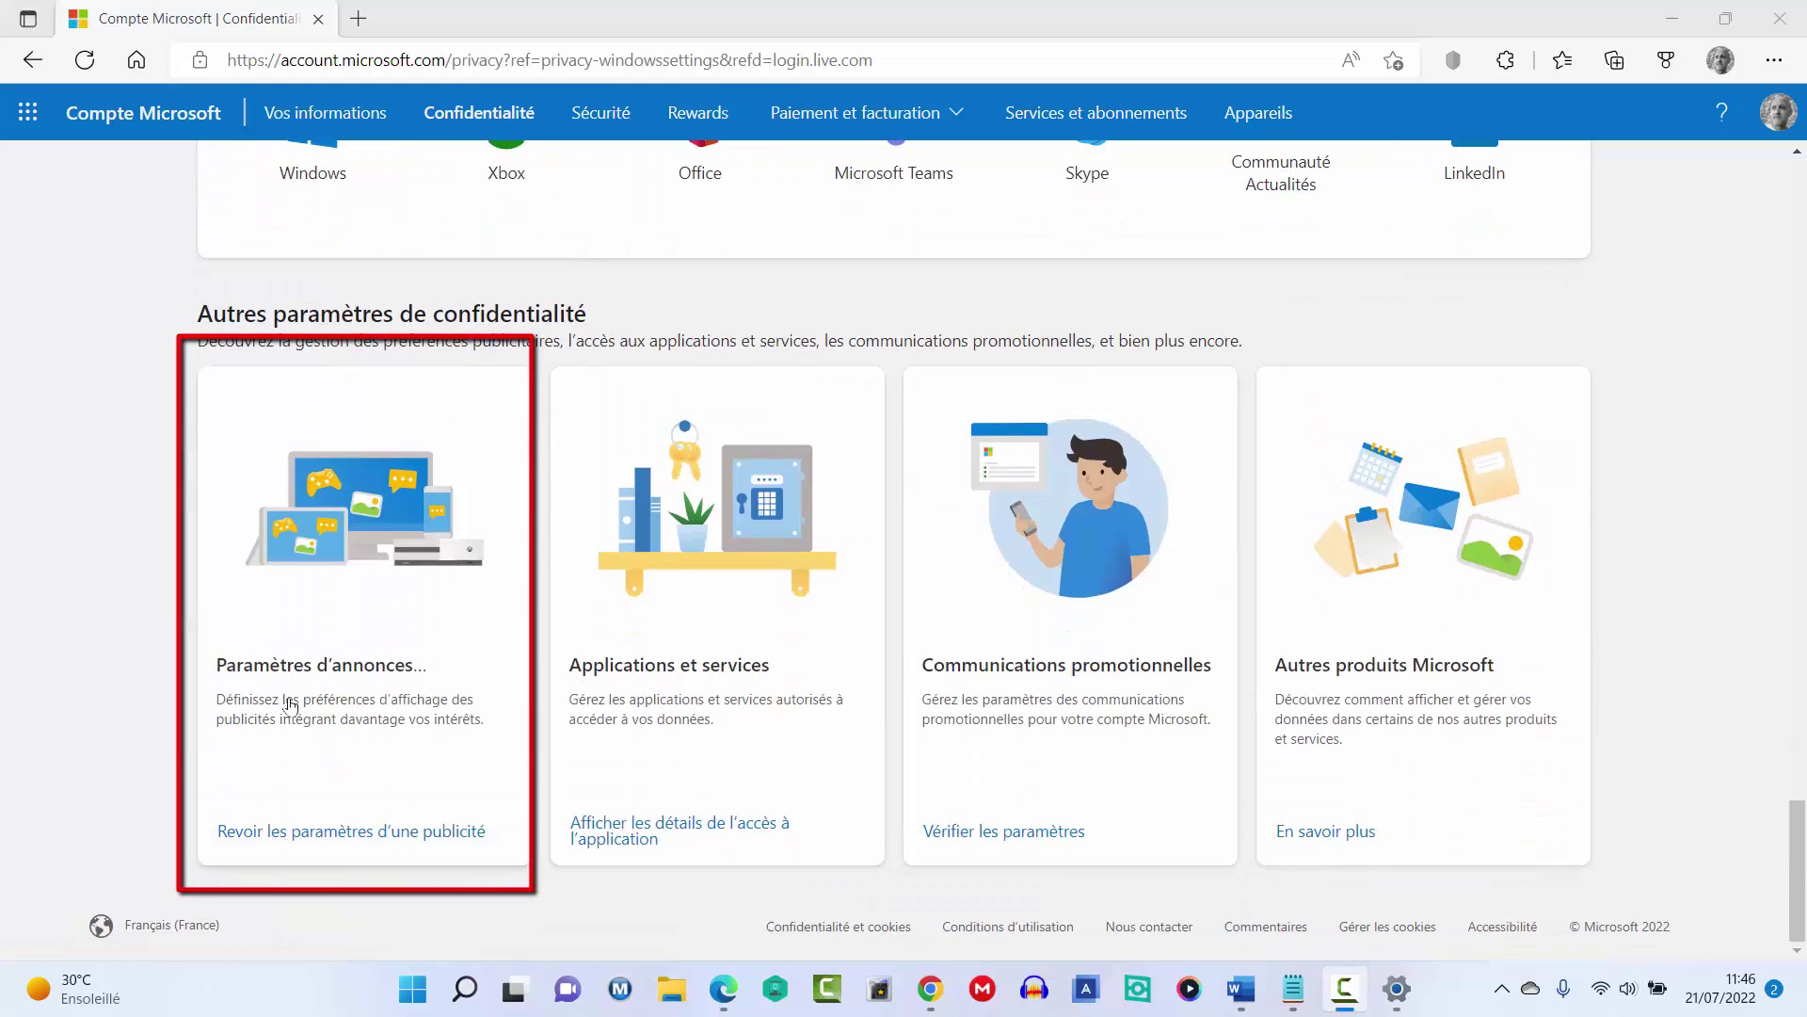
Open Revoir les paramètres d'une publicité and read the personalized ads explanation, still Activé.
click(346, 834)
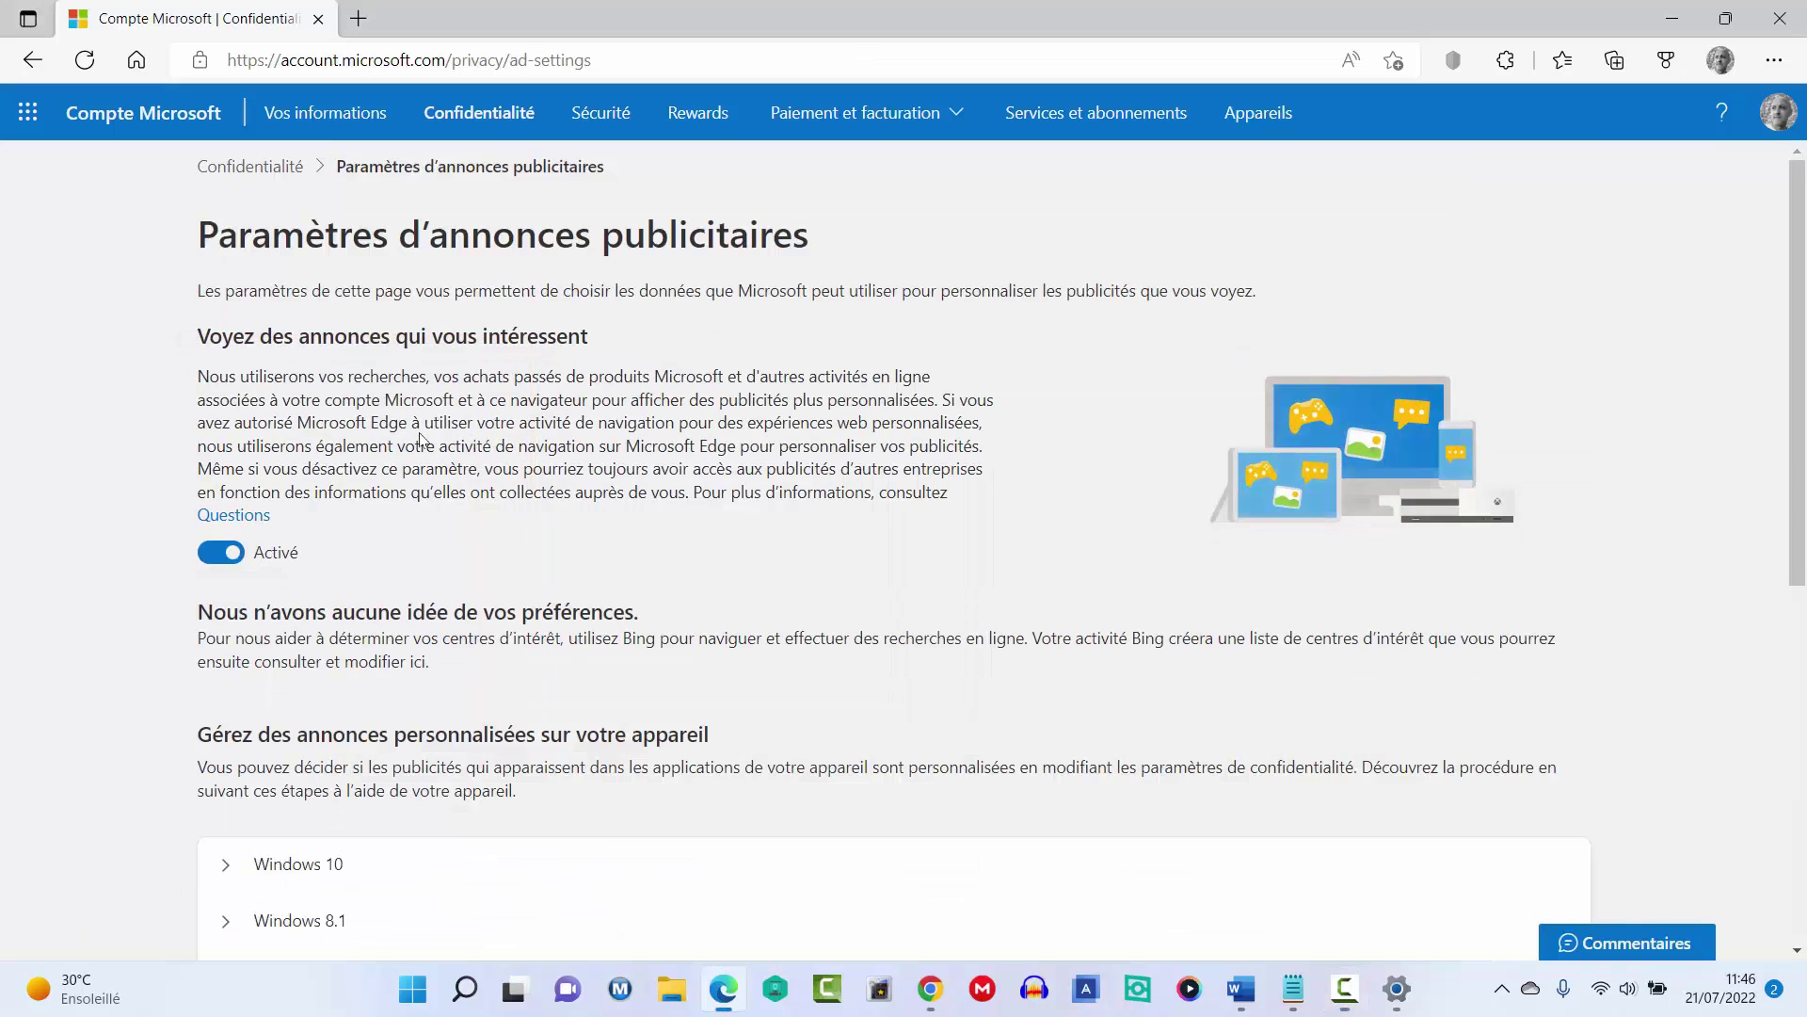
drag(197, 375, 862, 493)
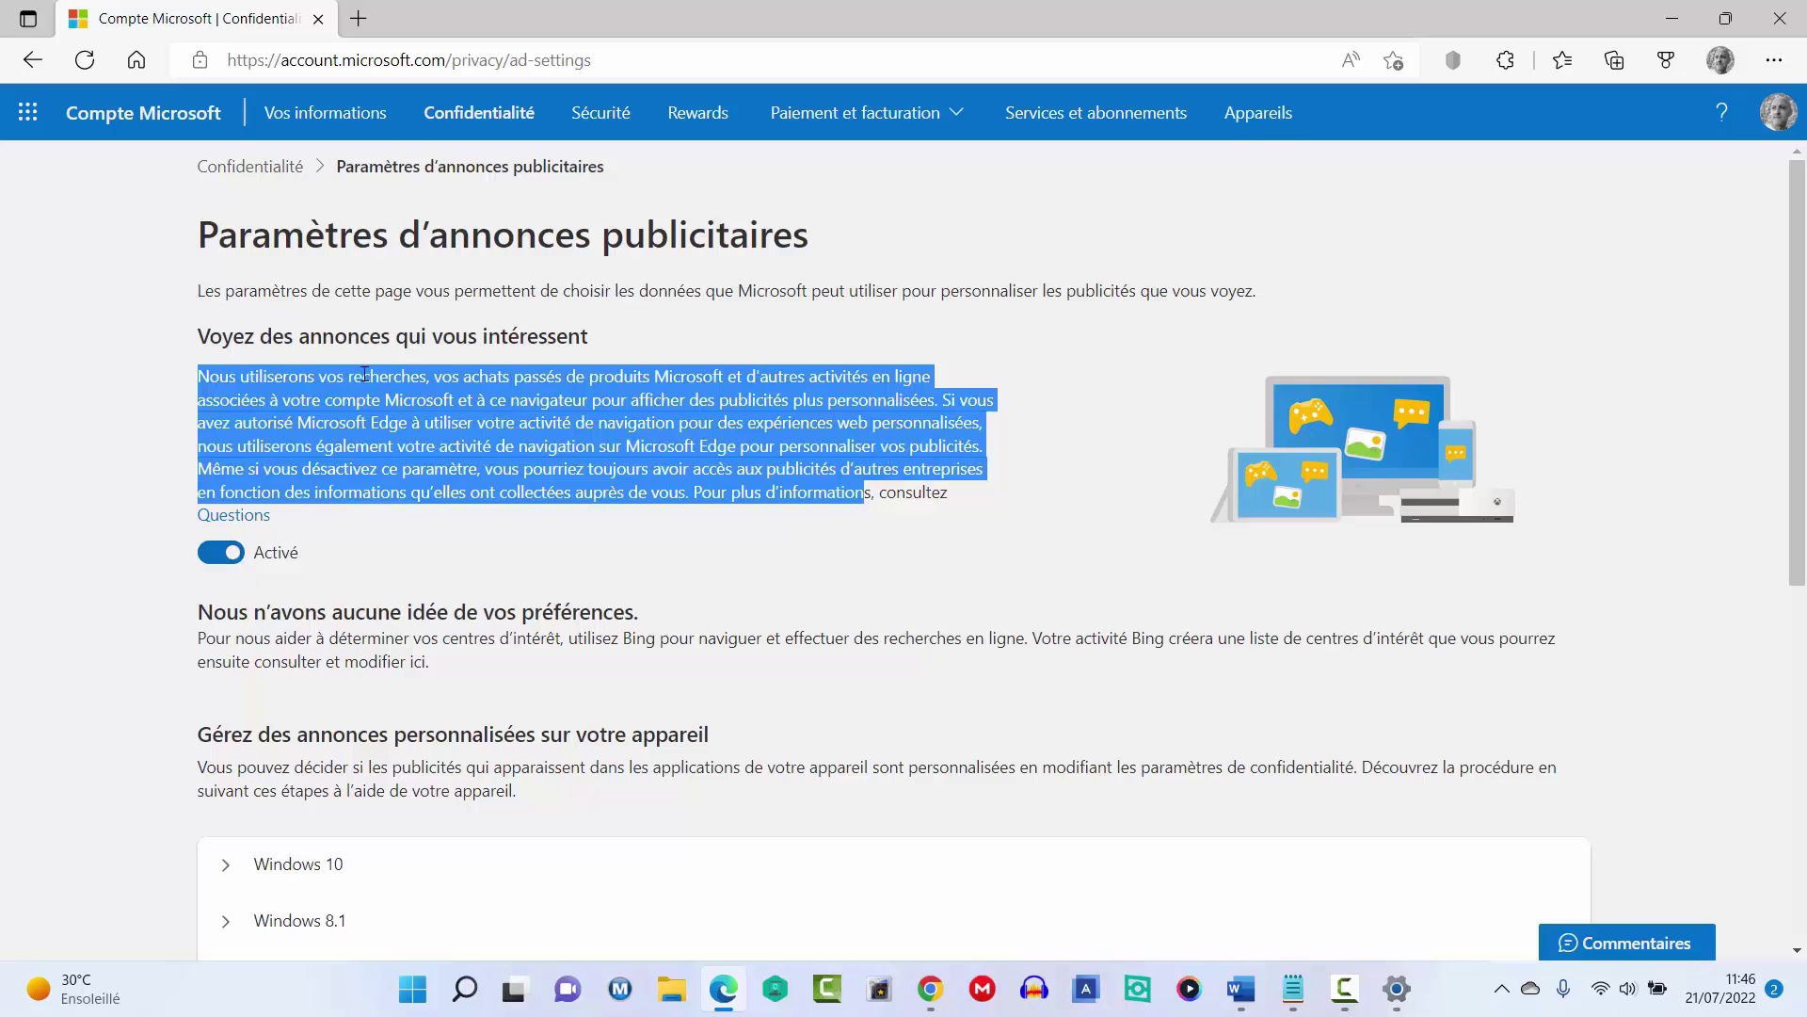
click(417, 421)
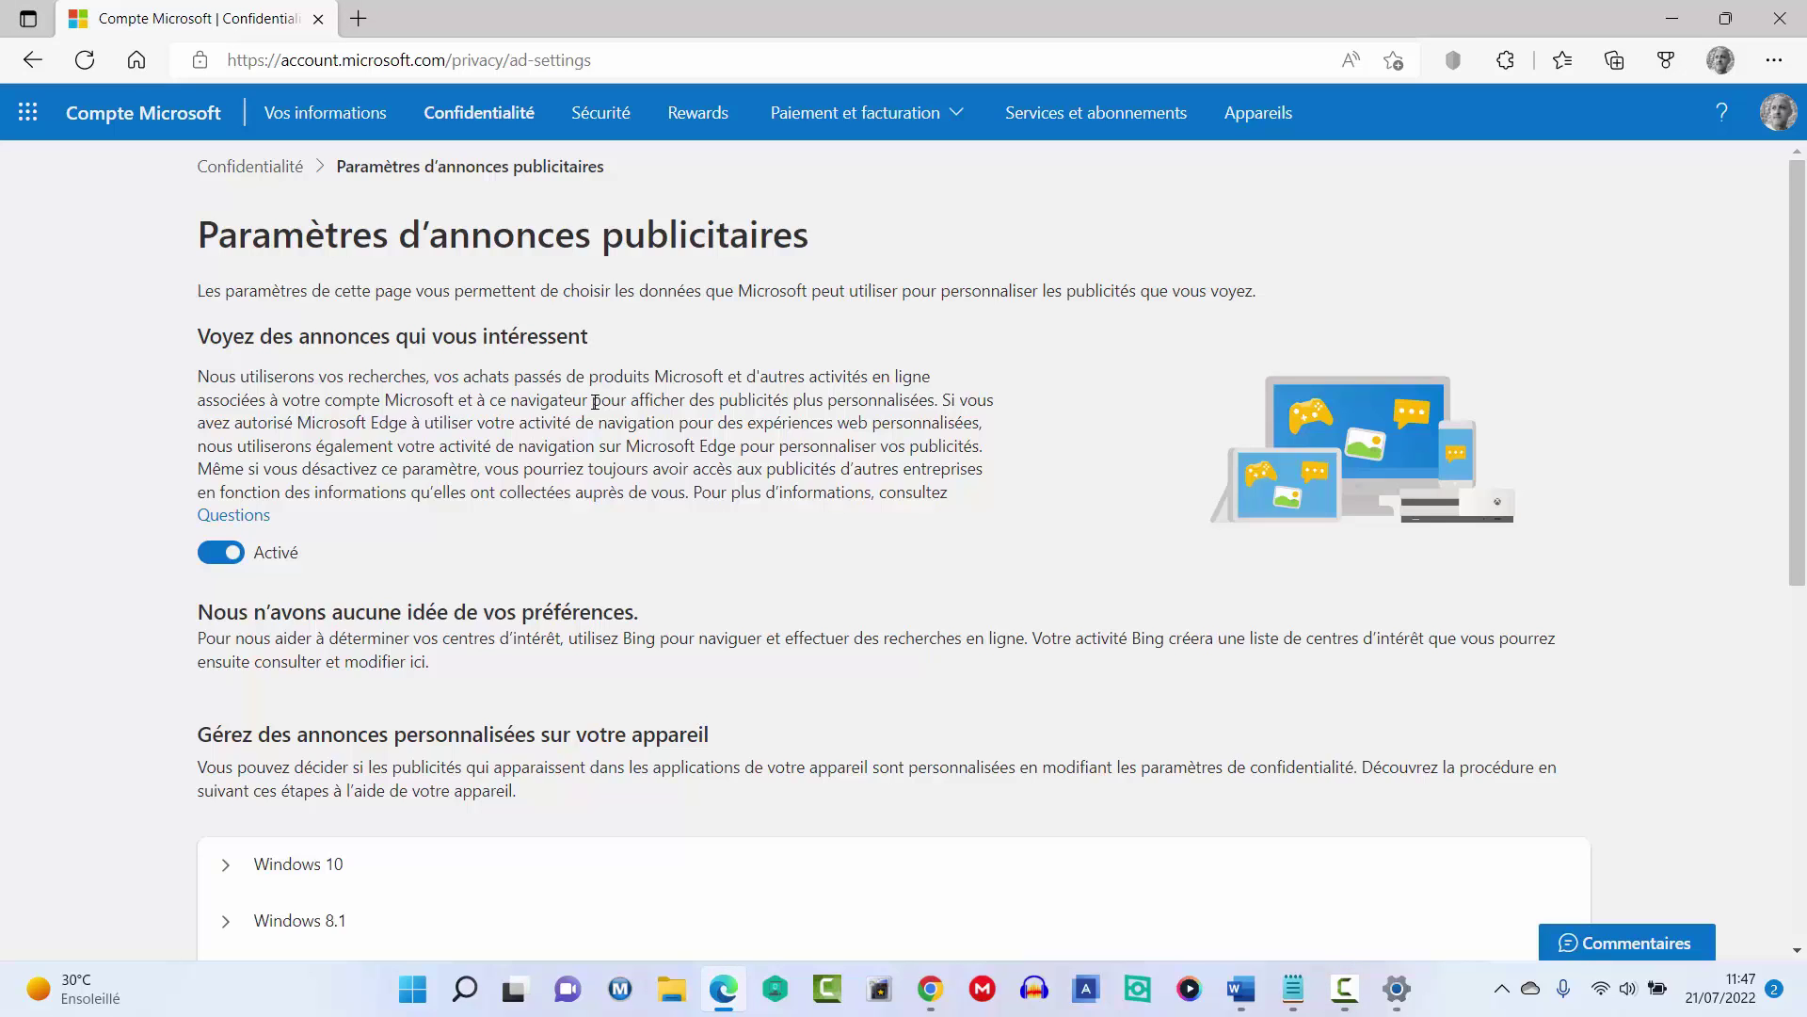
key(F10)
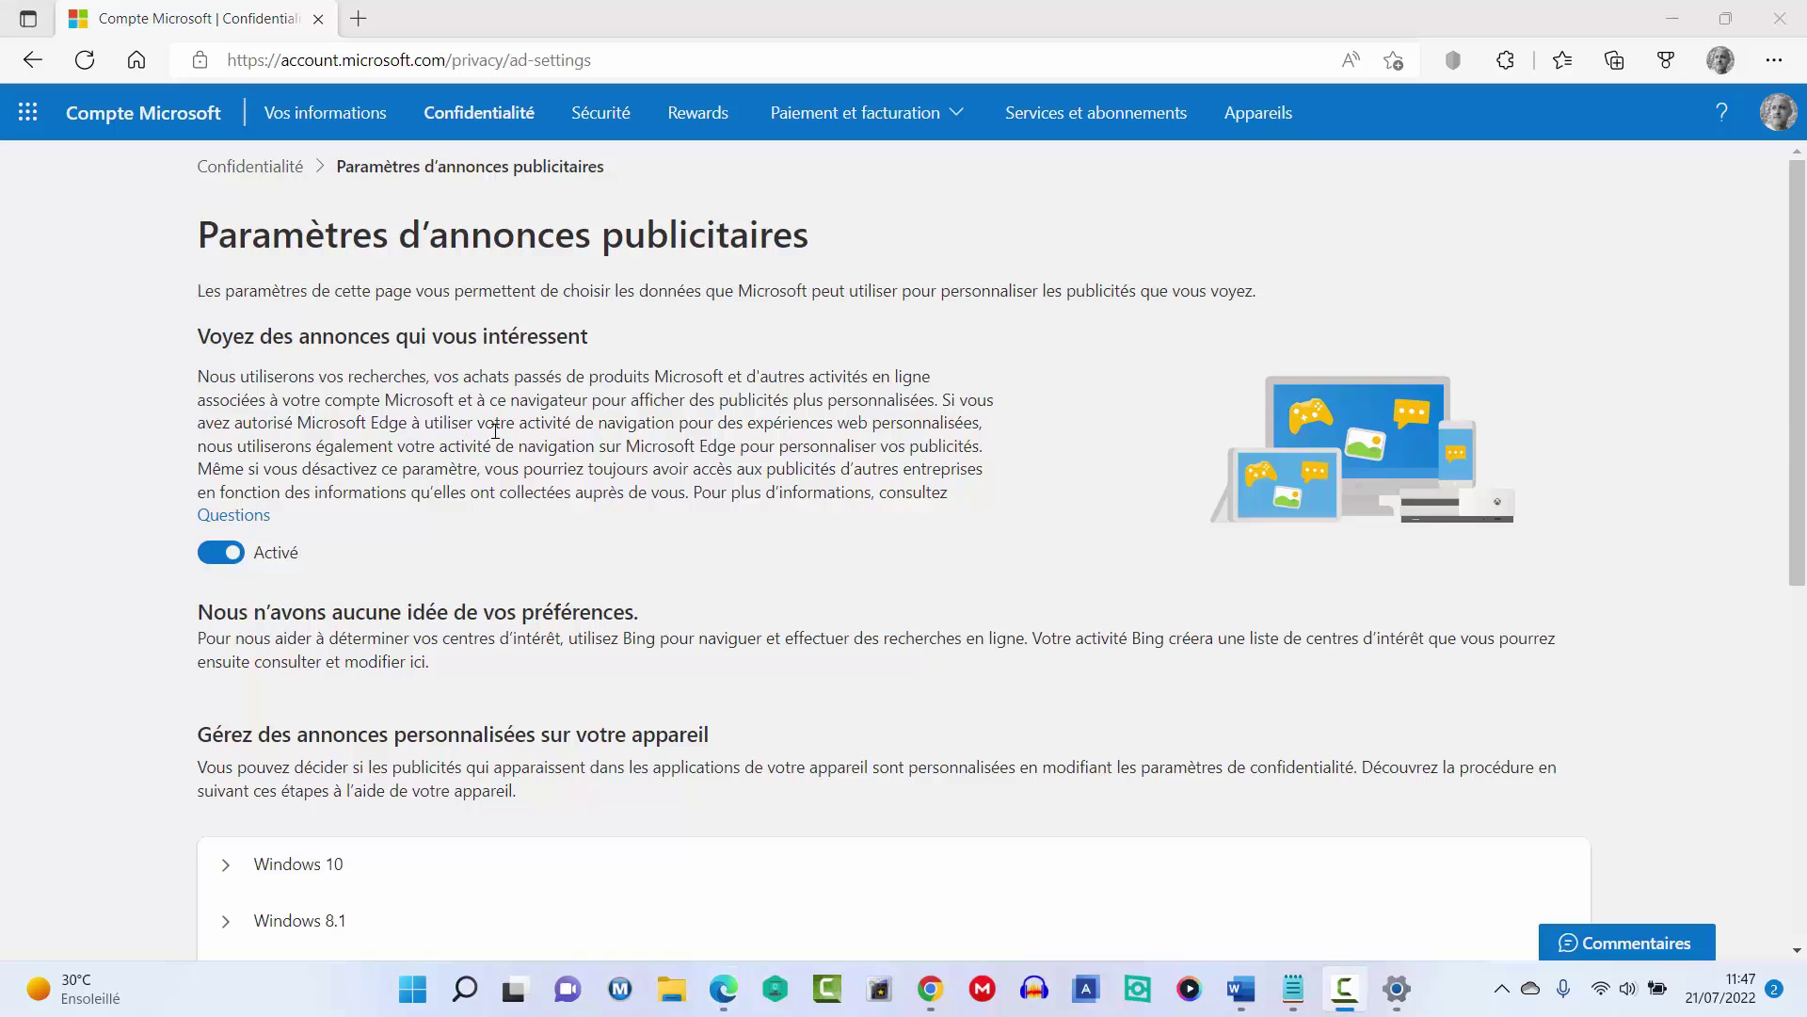